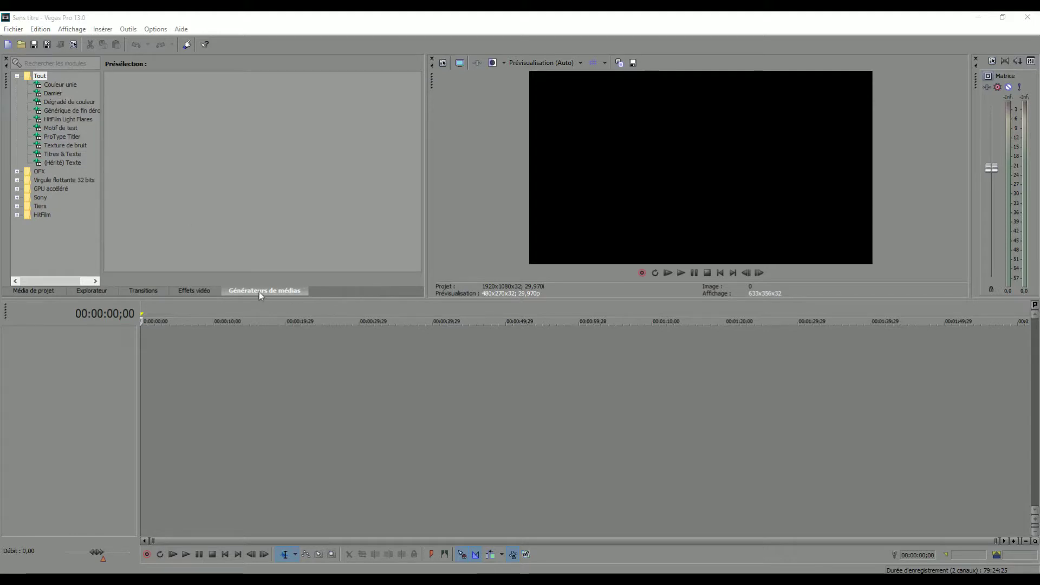
# Look through the solid colour and title generators, the video effects, the transitions and the Counter Strike Go folder
pyautogui.click(53, 85)
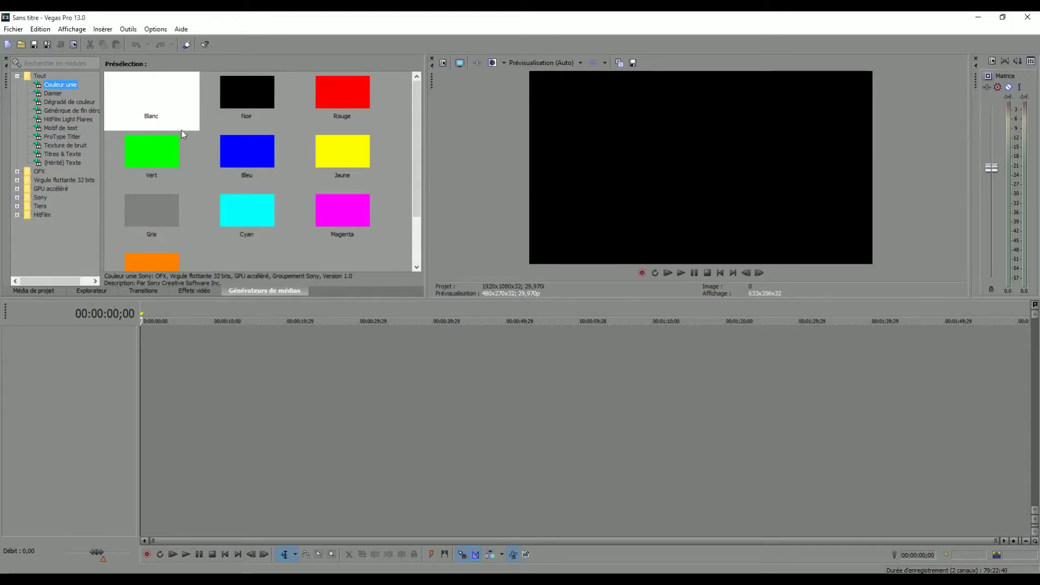
pyautogui.click(63, 155)
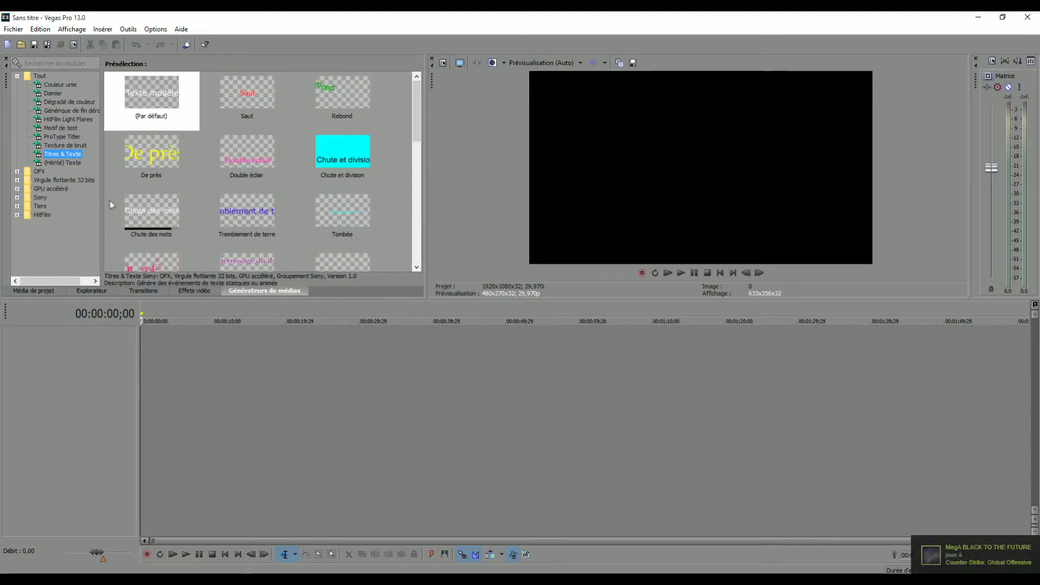
pyautogui.click(190, 291)
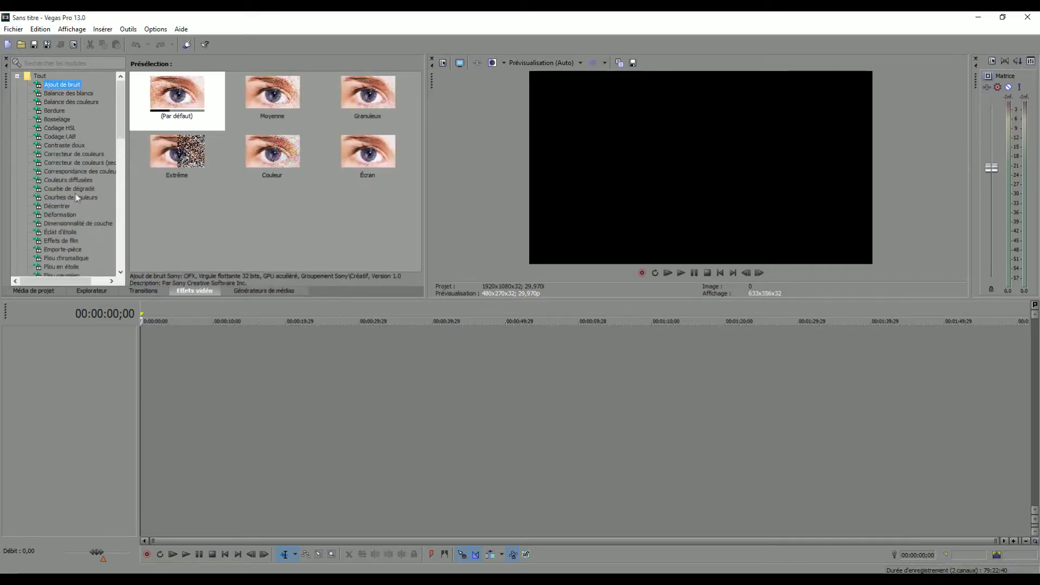
pyautogui.click(143, 293)
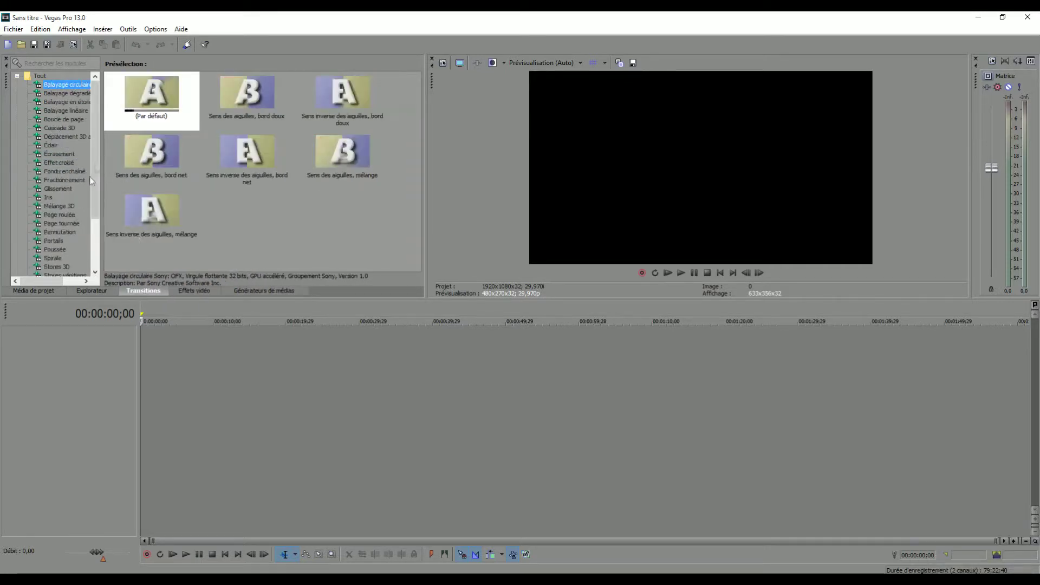
pyautogui.click(91, 292)
pyautogui.scroll(1, 57, 254)
pyautogui.click(19, 229)
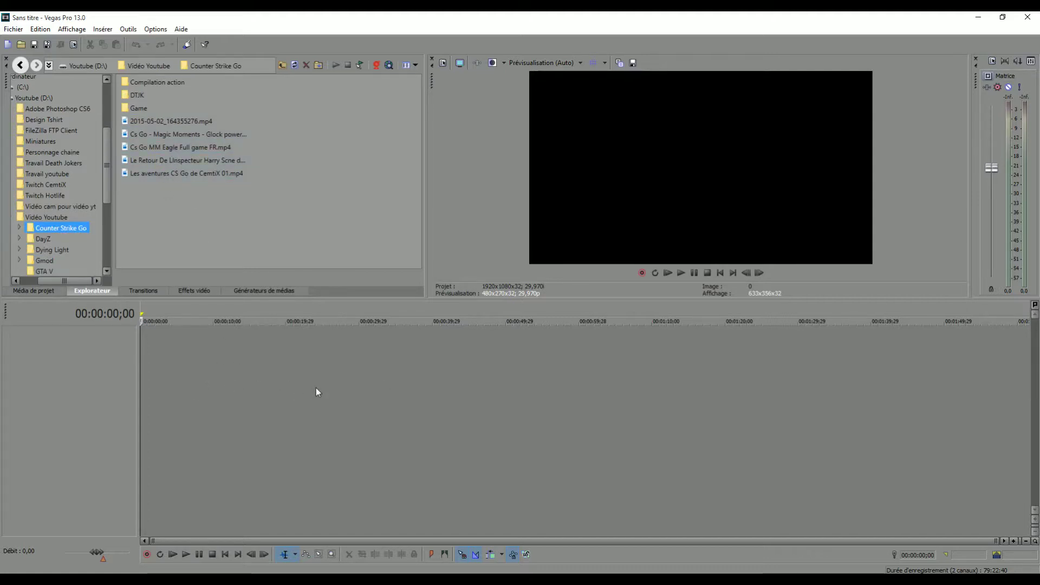
pyautogui.rightClick(278, 372)
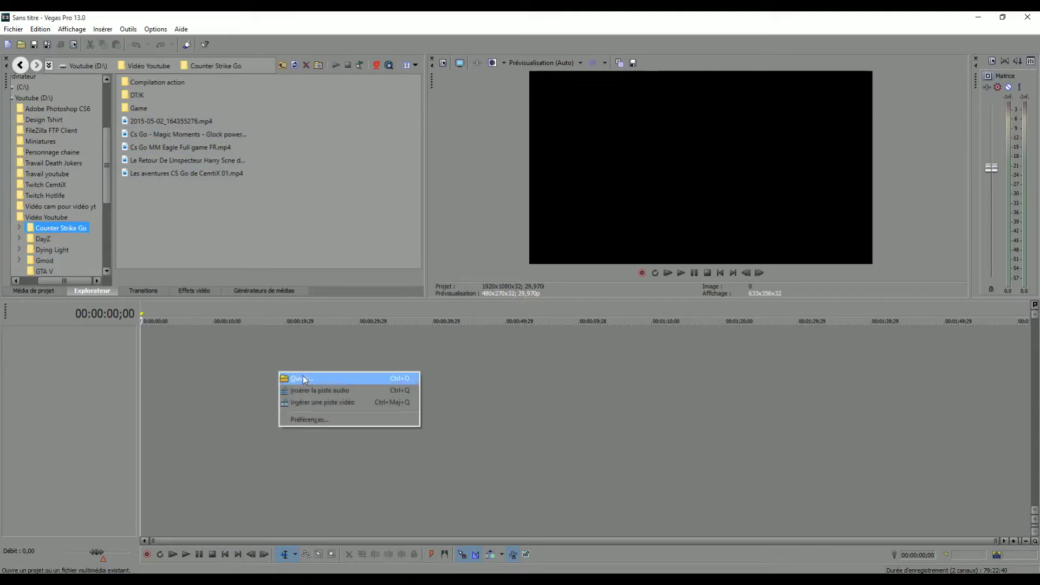
pyautogui.click(369, 13)
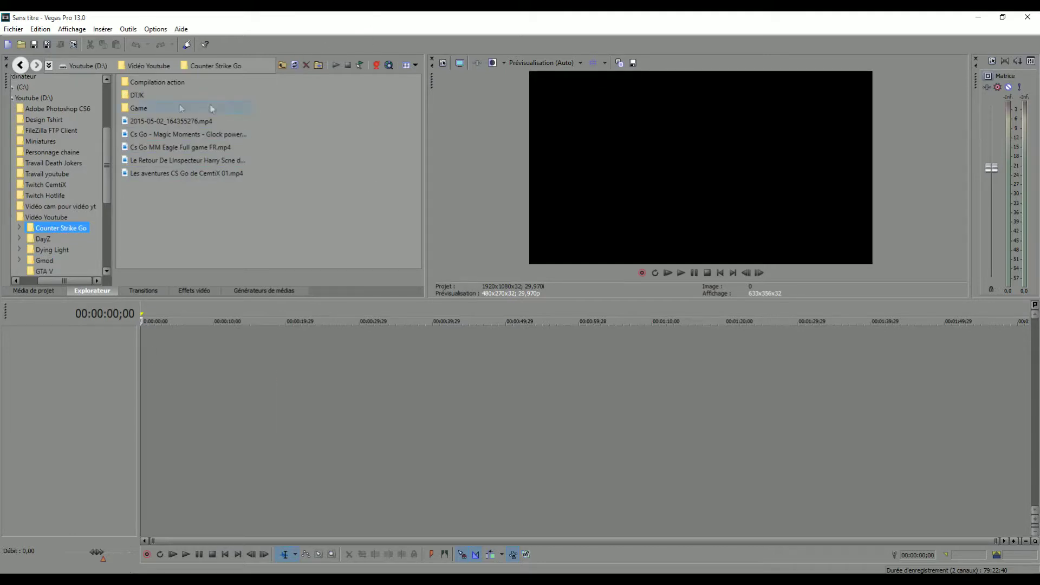
pyautogui.click(268, 291)
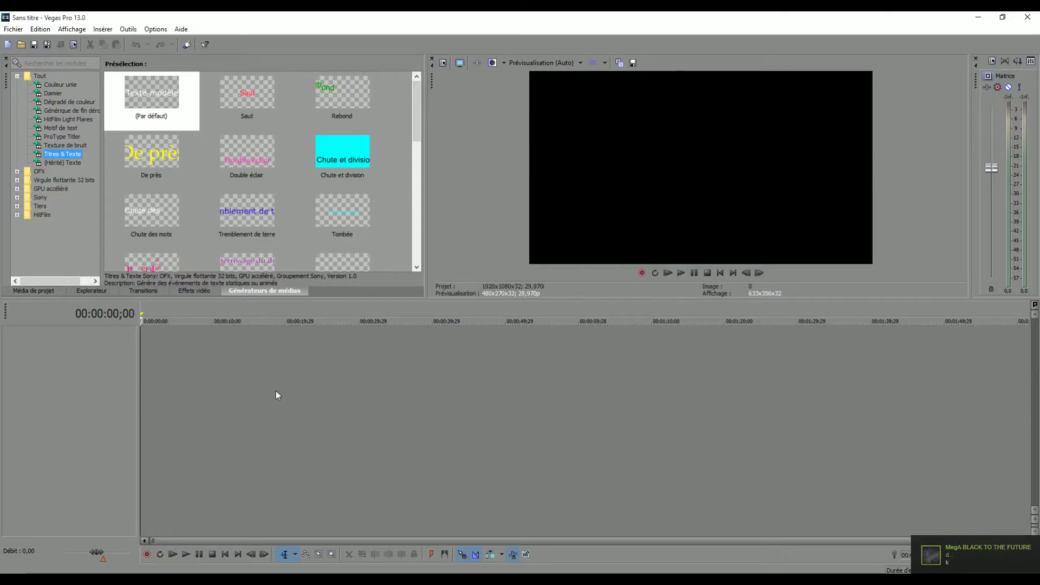
pyautogui.click(80, 293)
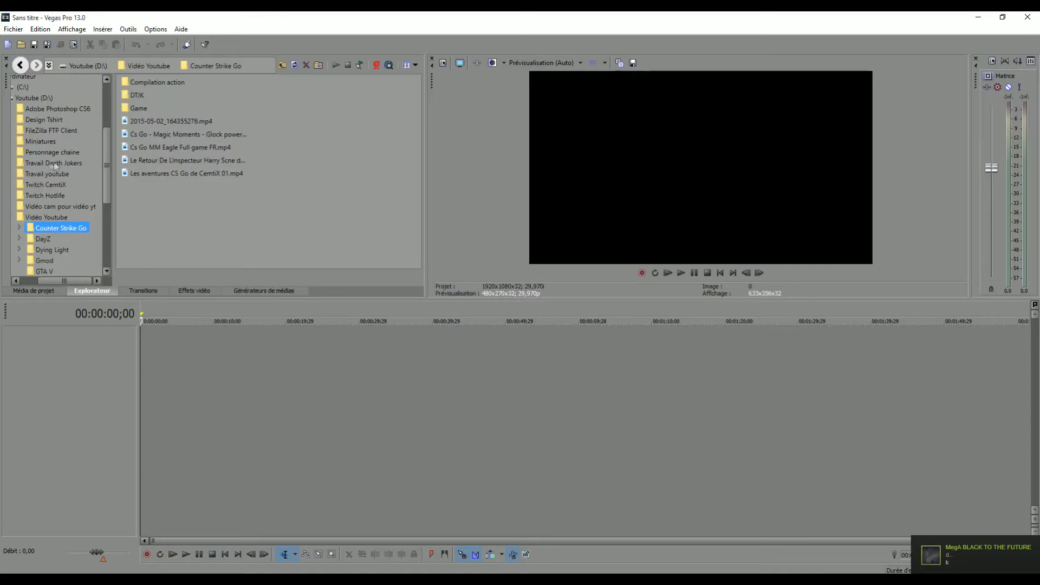
pyautogui.click(264, 293)
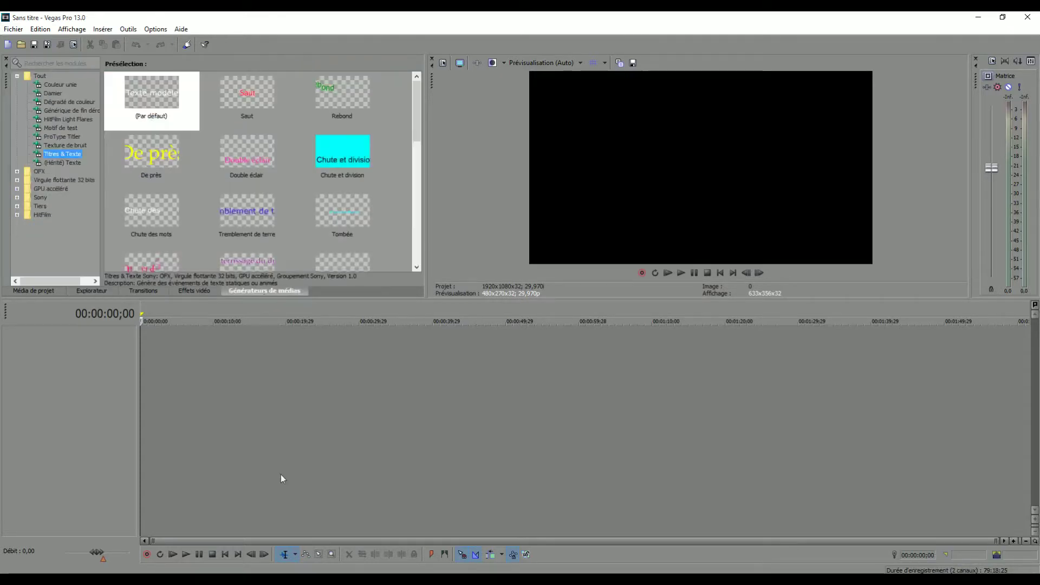
# Open Nouvelle intro.mp4 from the Vidéo Youtube > Intro folder on drive D: onto the timeline
pyautogui.rightClick(300, 374)
pyautogui.click(316, 382)
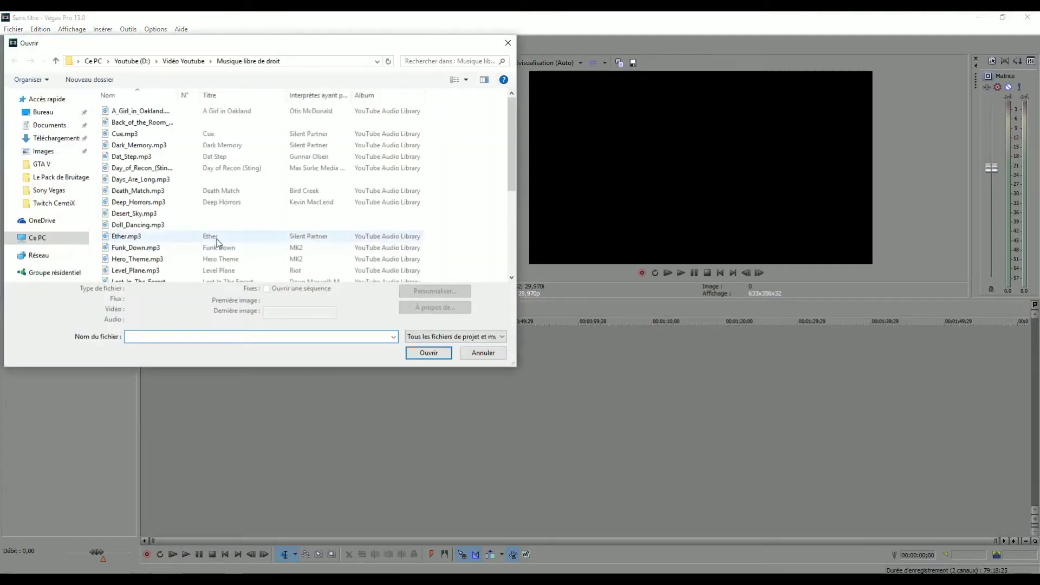
pyautogui.click(136, 64)
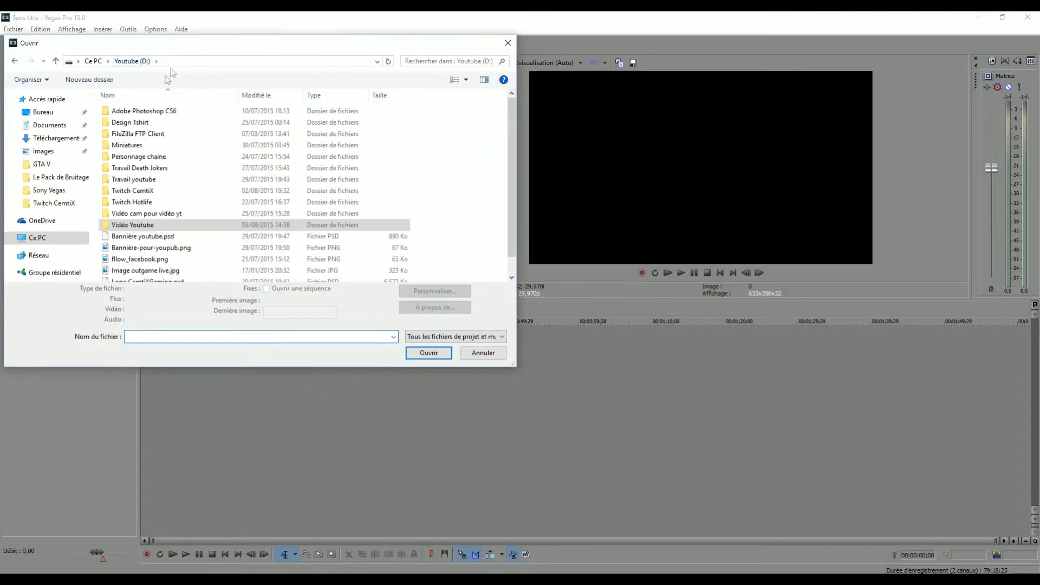
pyautogui.doubleClick(152, 225)
pyautogui.scroll(-1, 179, 277)
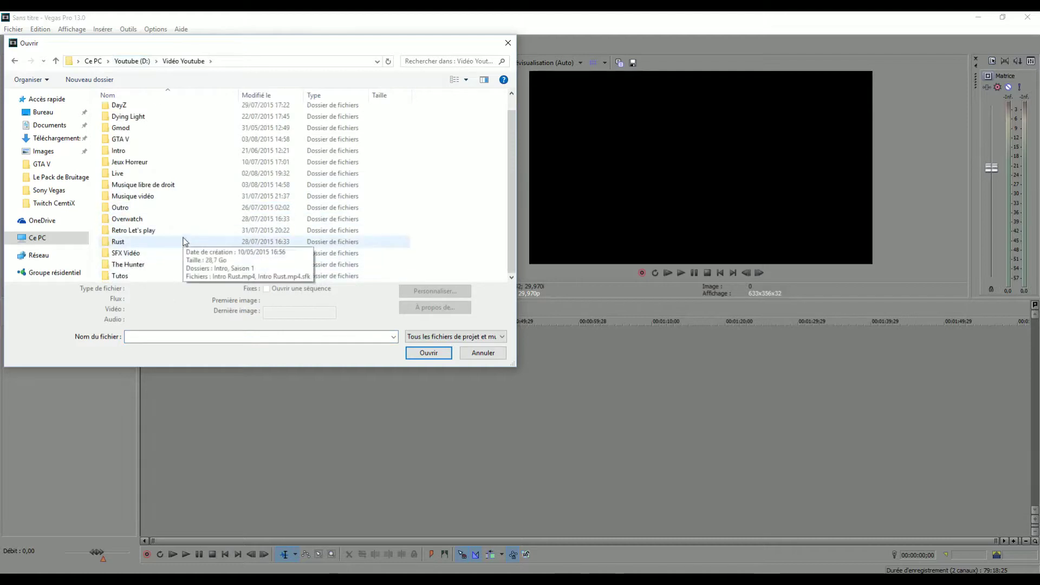
pyautogui.doubleClick(143, 273)
pyautogui.doubleClick(127, 114)
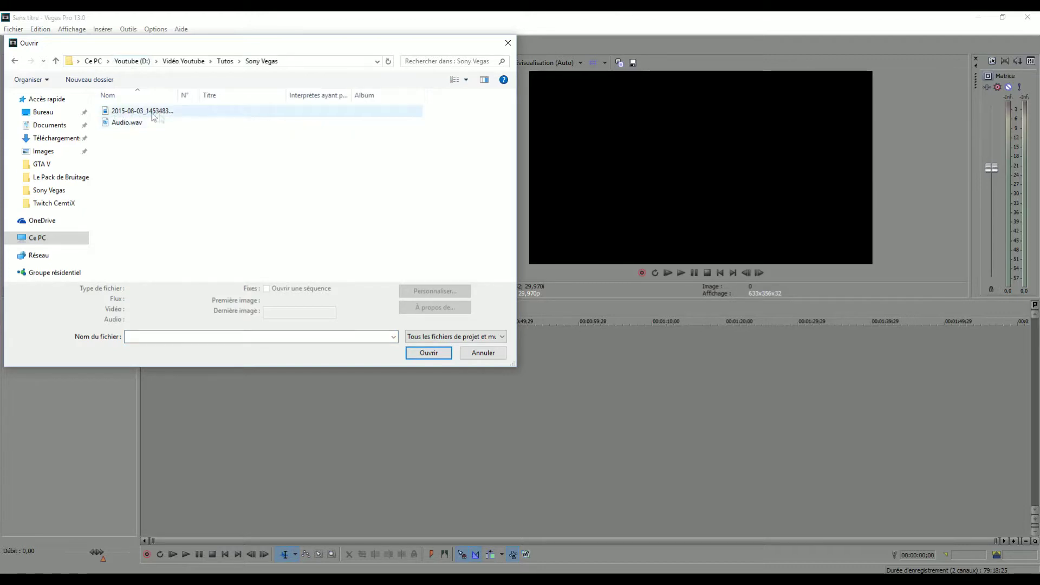
pyautogui.click(196, 63)
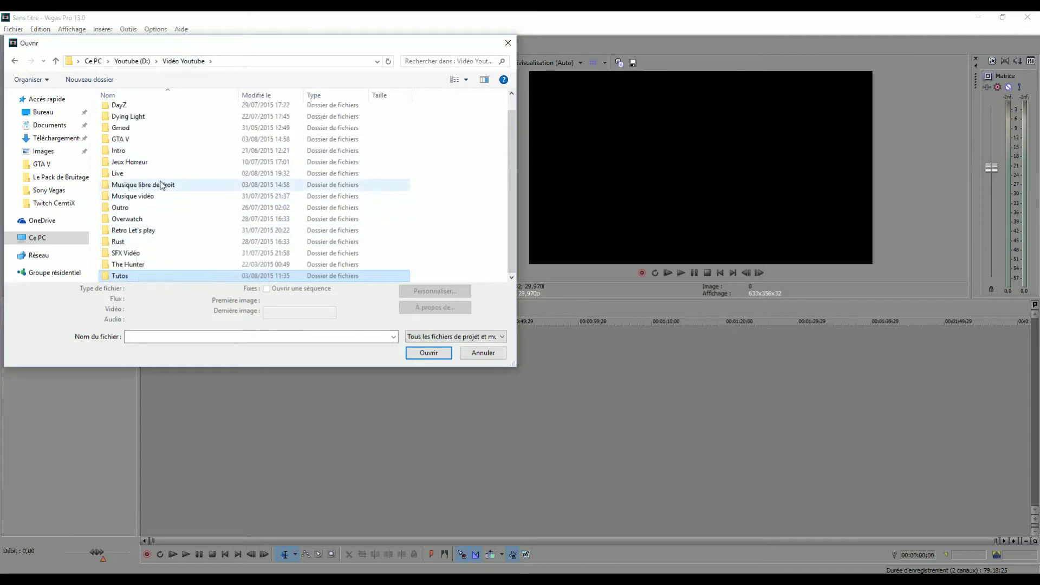
pyautogui.doubleClick(153, 153)
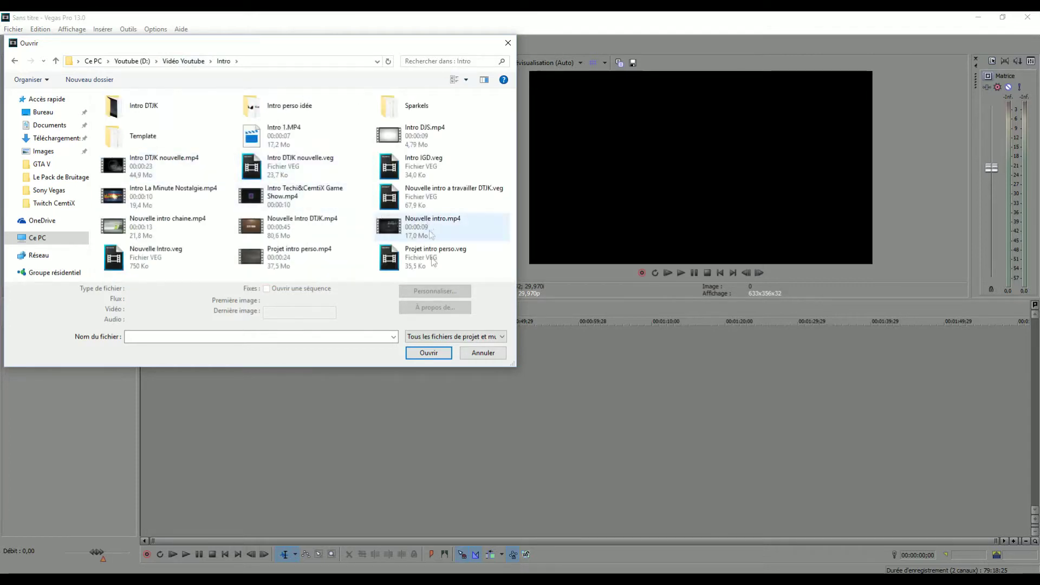
pyautogui.click(430, 230)
pyautogui.click(428, 353)
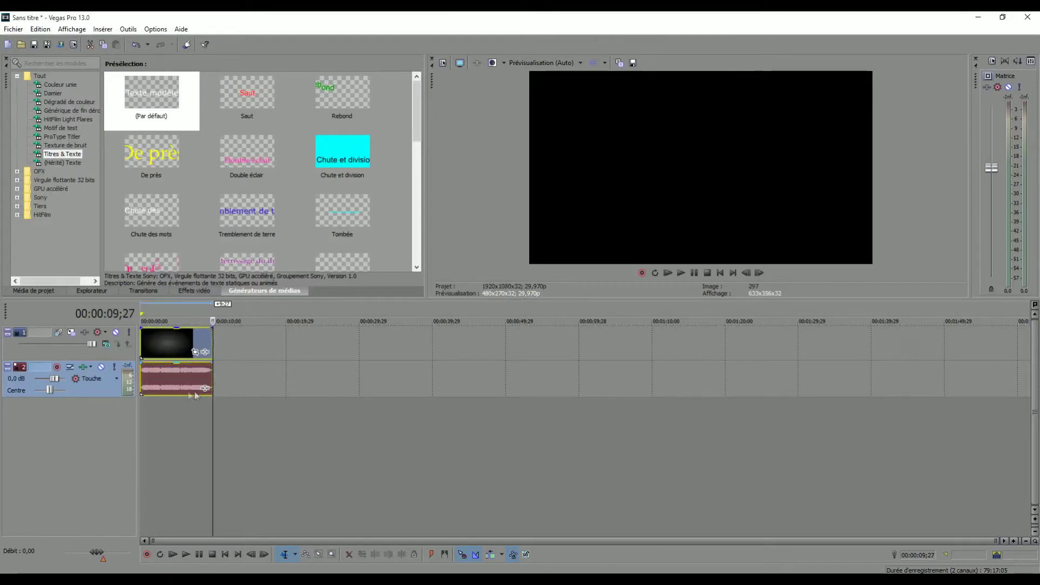
# Preview the intro clip by scrubbing near its end, returning to the start and playing the first seconds
pyautogui.click(193, 413)
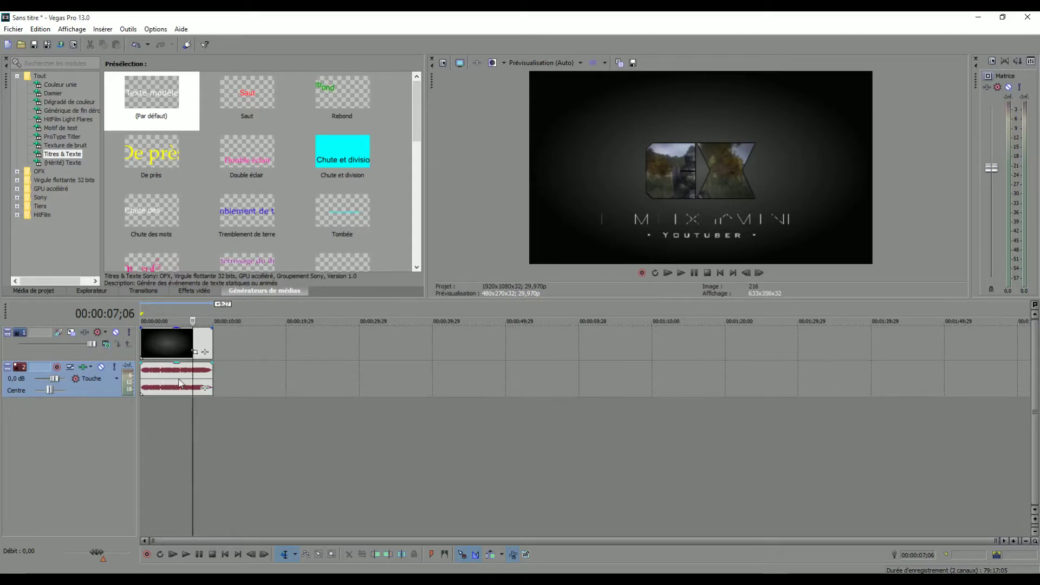
pyautogui.moveTo(193, 320); pyautogui.dragTo(184, 321)
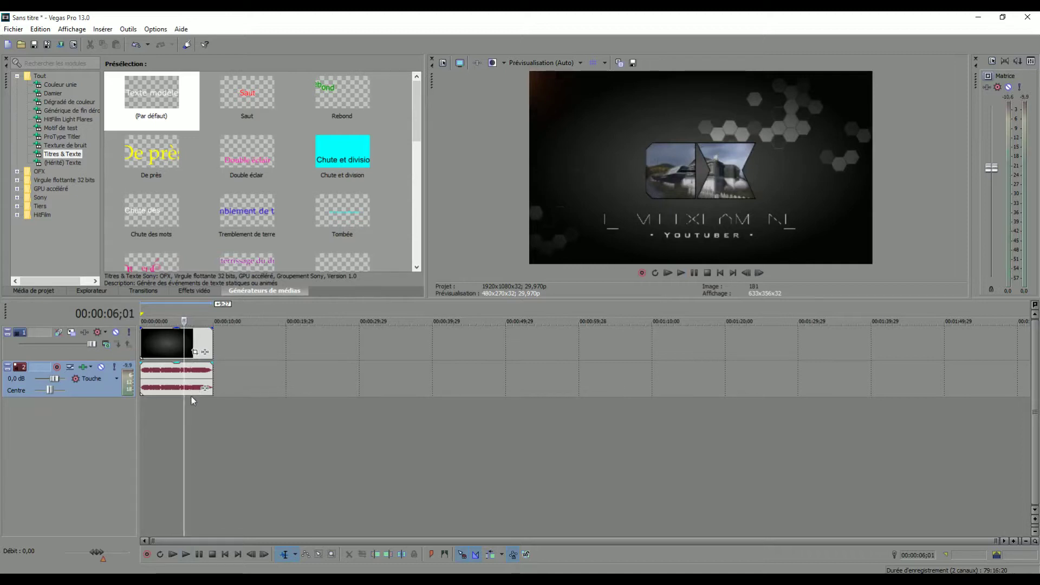
pyautogui.press('Home')
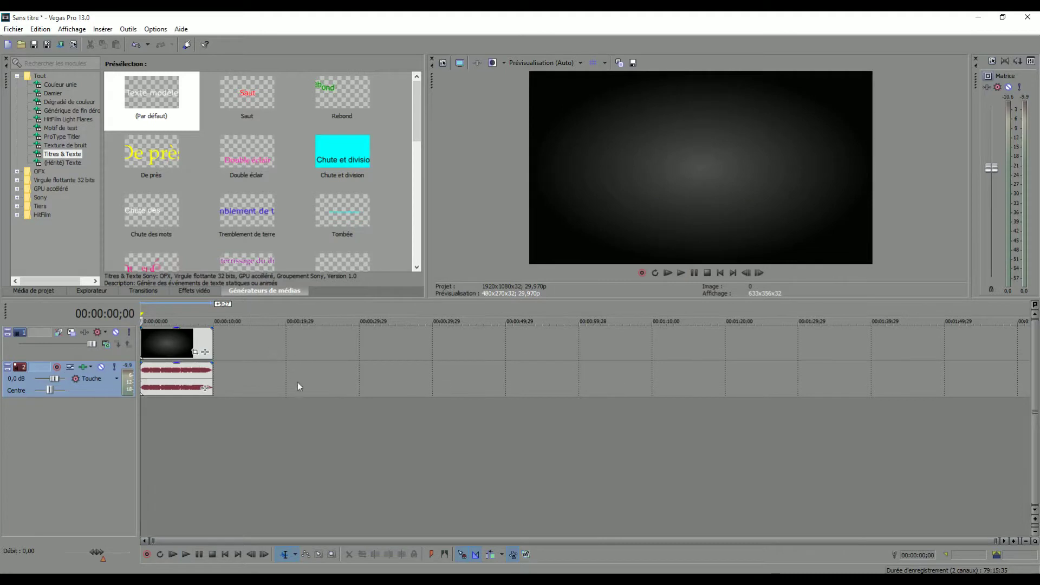
pyautogui.click(680, 272)
pyautogui.click(694, 273)
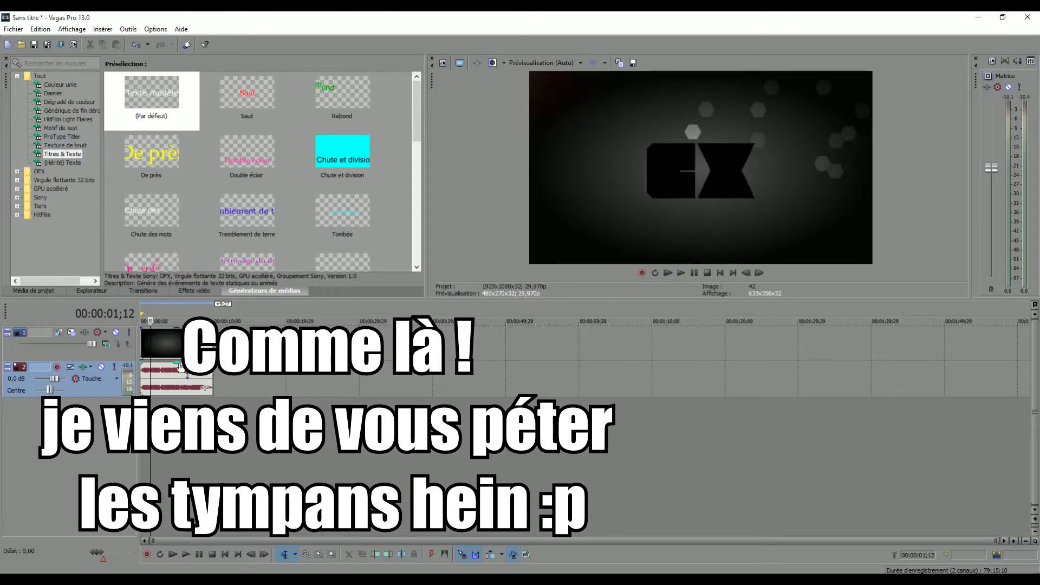
# Lower the volume of the intro's audio event with its gain line and play the clip from the start to check it
pyautogui.moveTo(179, 368); pyautogui.dragTo(186, 390)
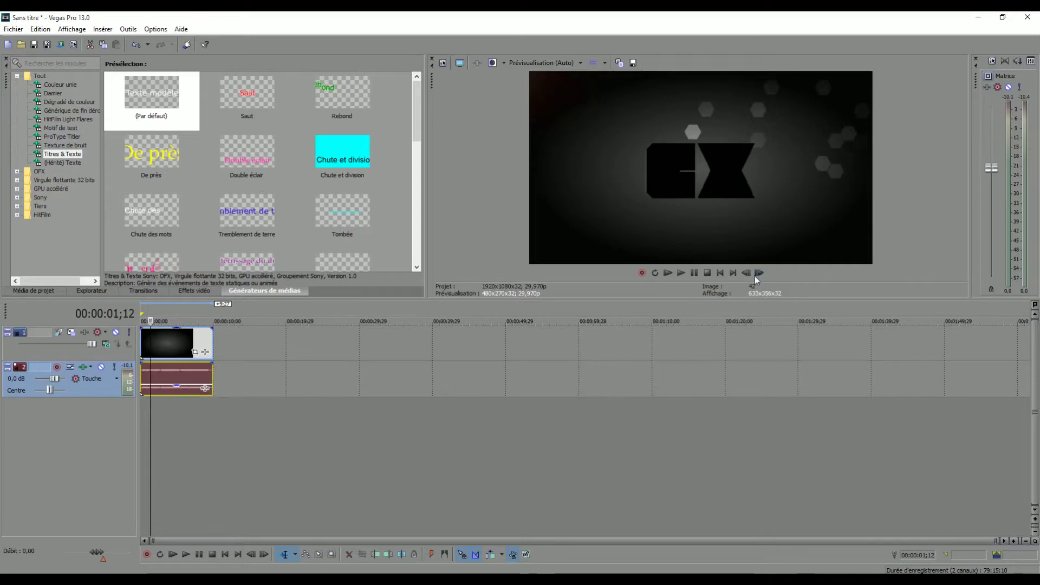
pyautogui.click(720, 272)
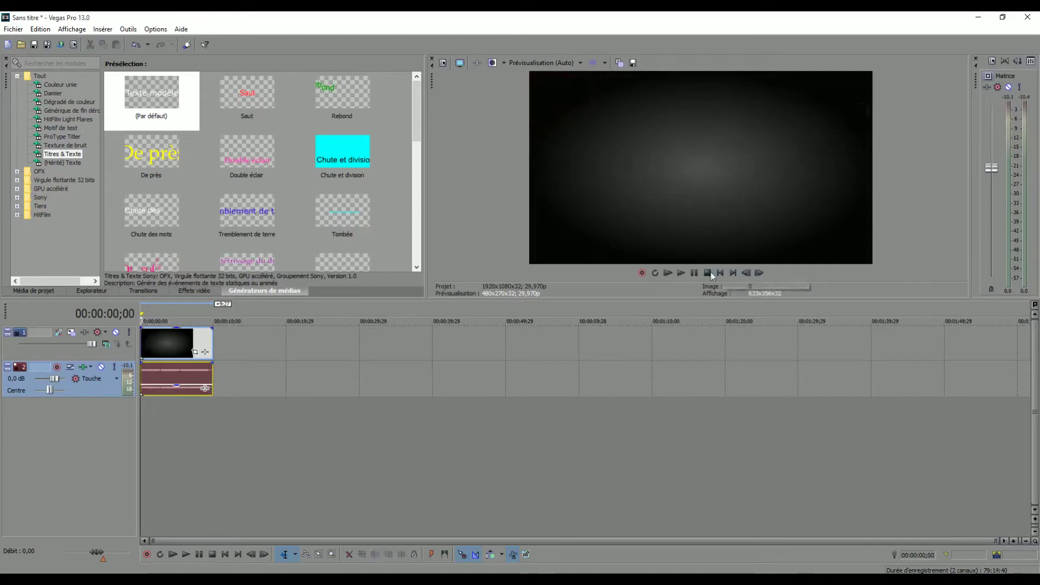
pyautogui.click(681, 273)
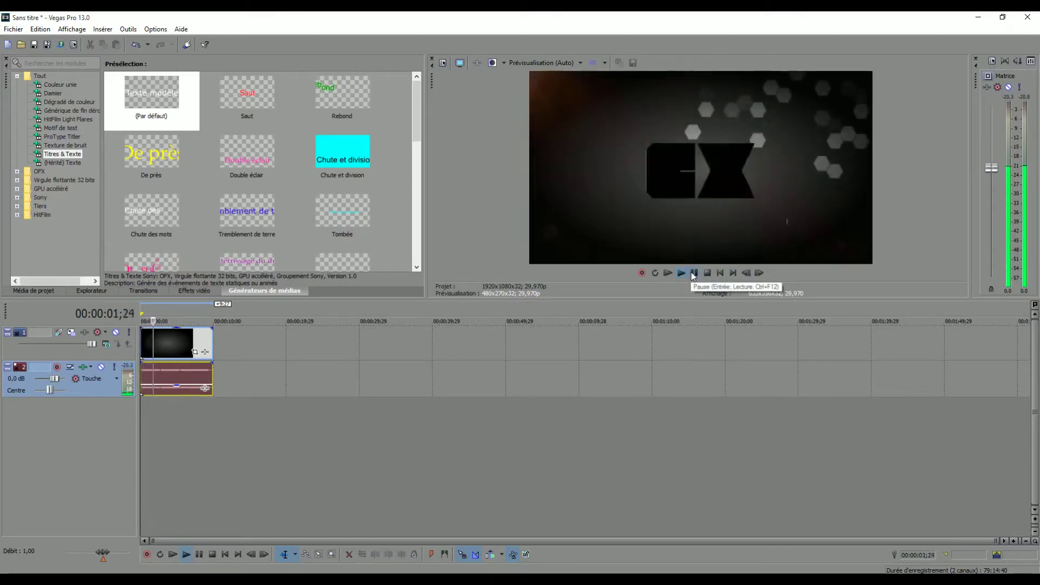
pyautogui.click(694, 273)
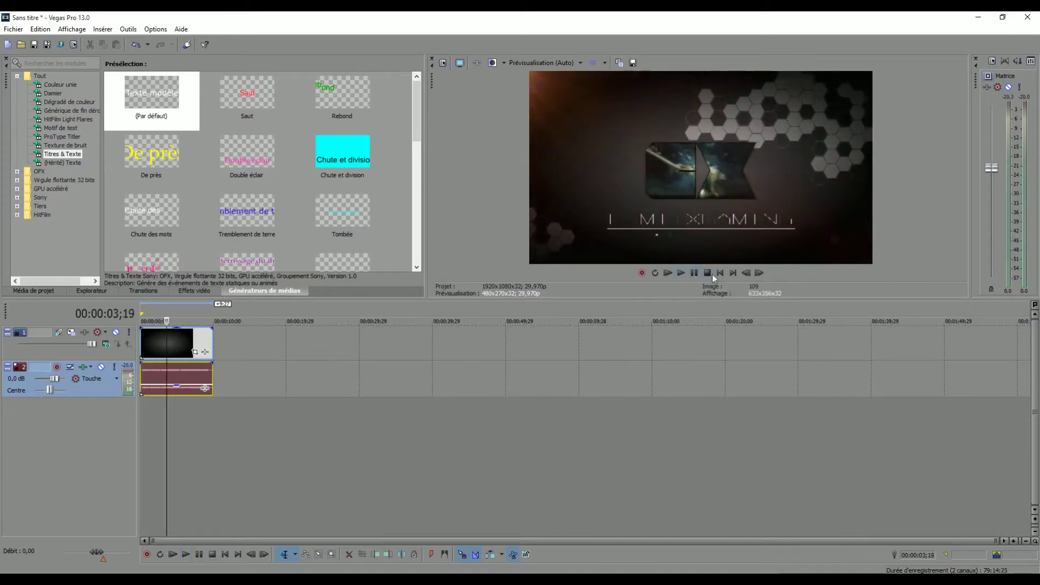
pyautogui.click(707, 275)
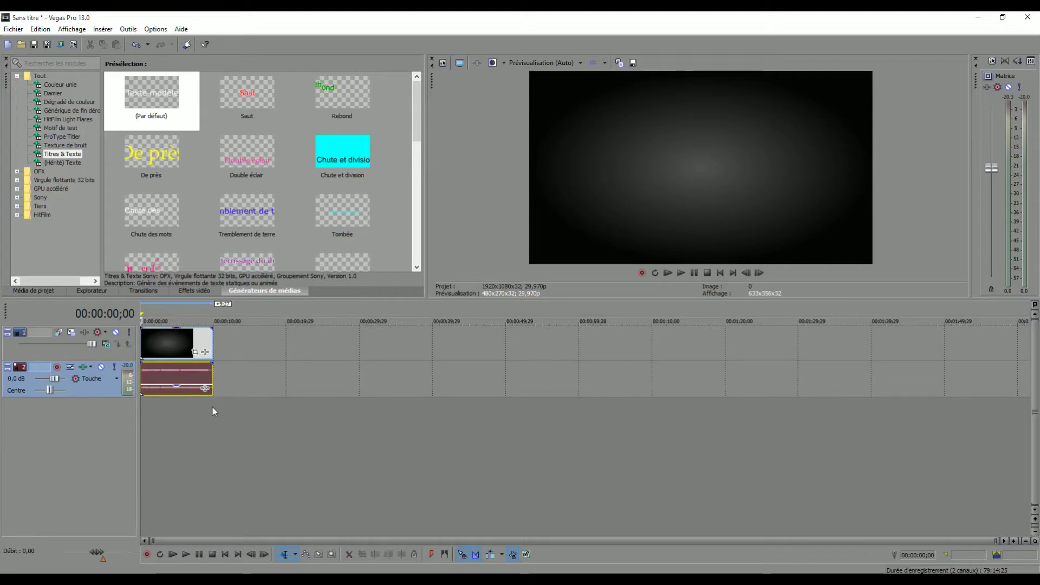
# Try adjusting the opacity line of the intro's video event
pyautogui.click(205, 338)
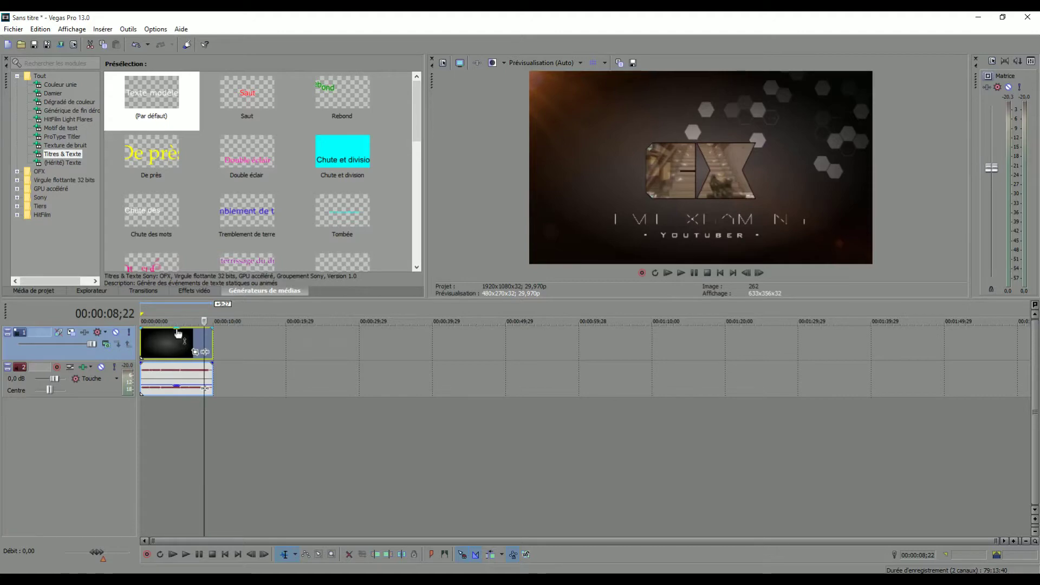
pyautogui.moveTo(179, 329)
pyautogui.mouseDown()
pyautogui.moveTo(181, 348)
pyautogui.moveTo(197, 334)
pyautogui.mouseUp()
# Show the Couleur unie presets and insert a new video track above the intro's video track
pyautogui.click(61, 85)
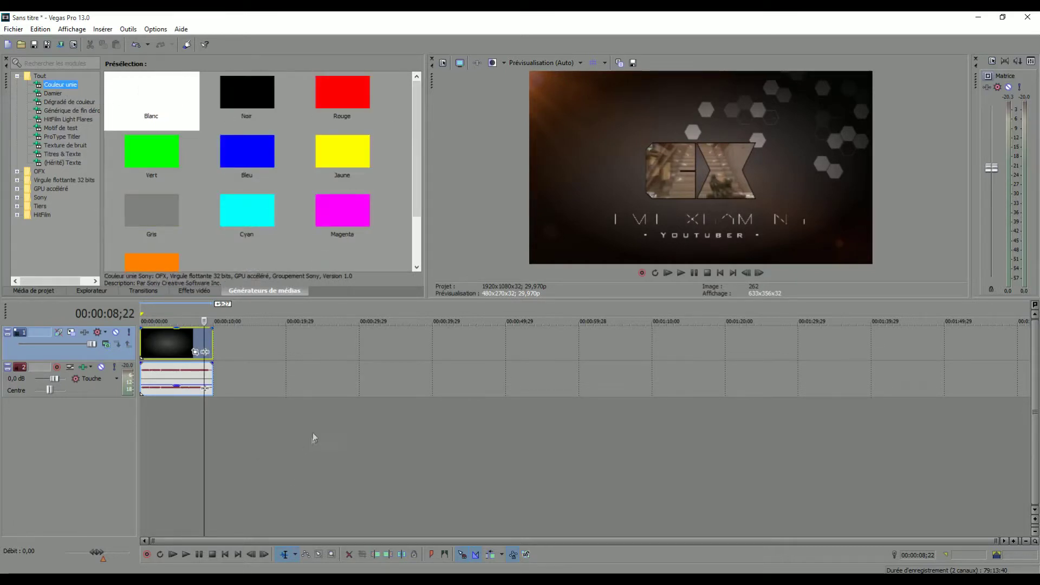
pyautogui.rightClick(323, 421)
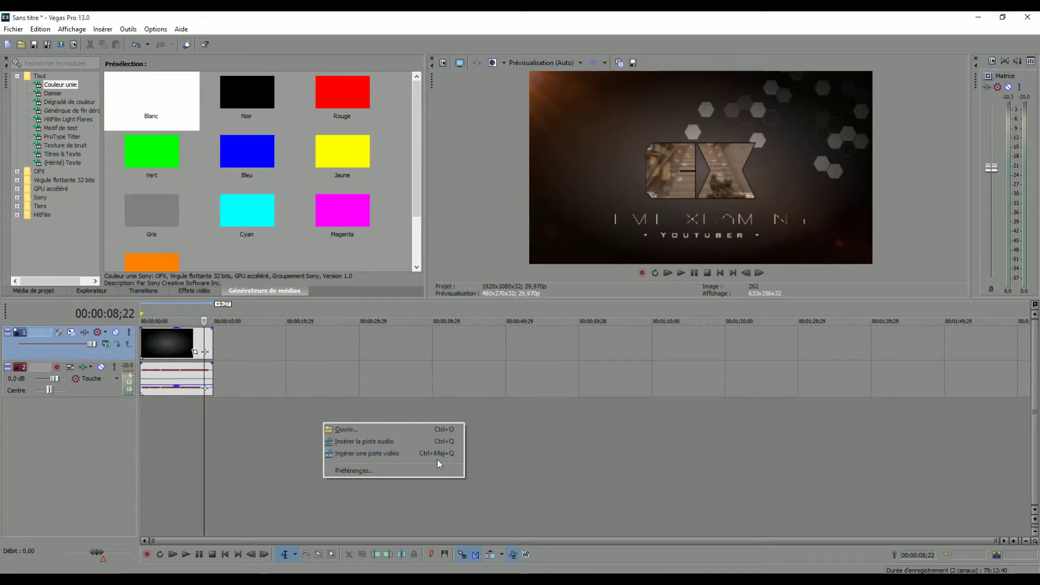
pyautogui.click(513, 451)
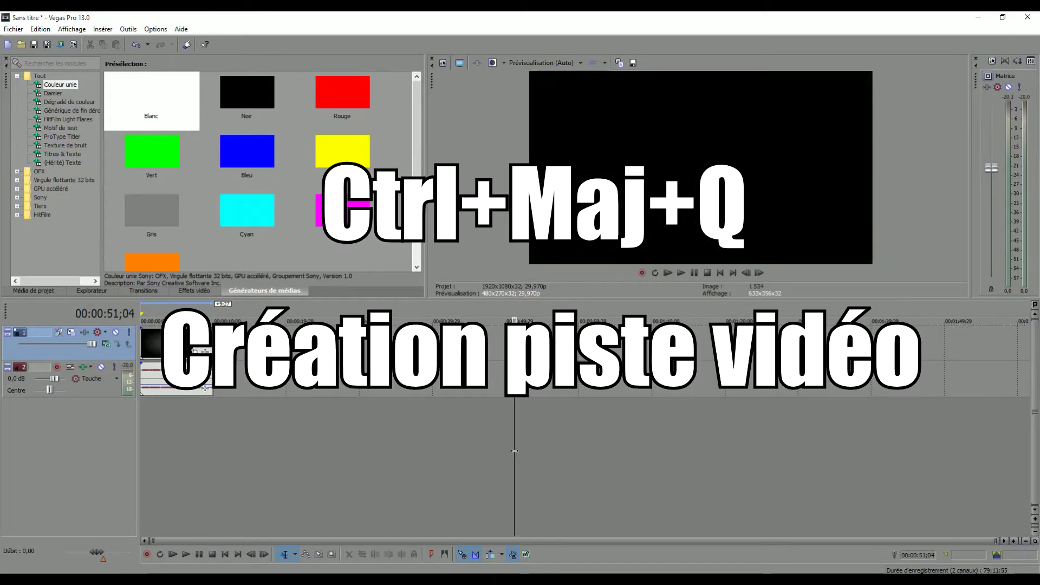
pyautogui.hotkey('ctrl', 'shift', 'q')
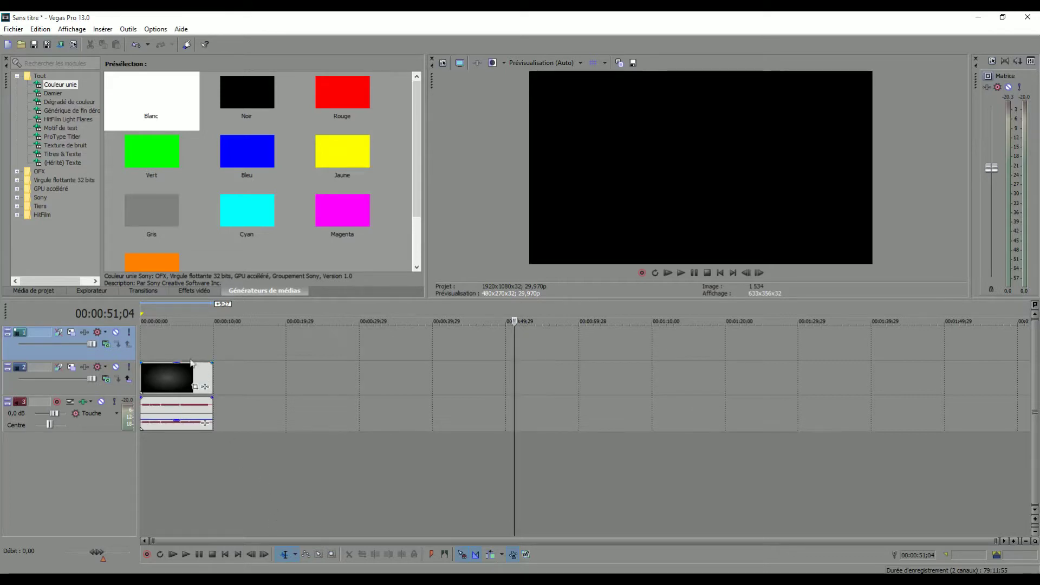
# Move the intro's video event up to the empty video track and place the Cyan solid colour beneath it at the timeline start
pyautogui.moveTo(173, 368); pyautogui.dragTo(166, 360)
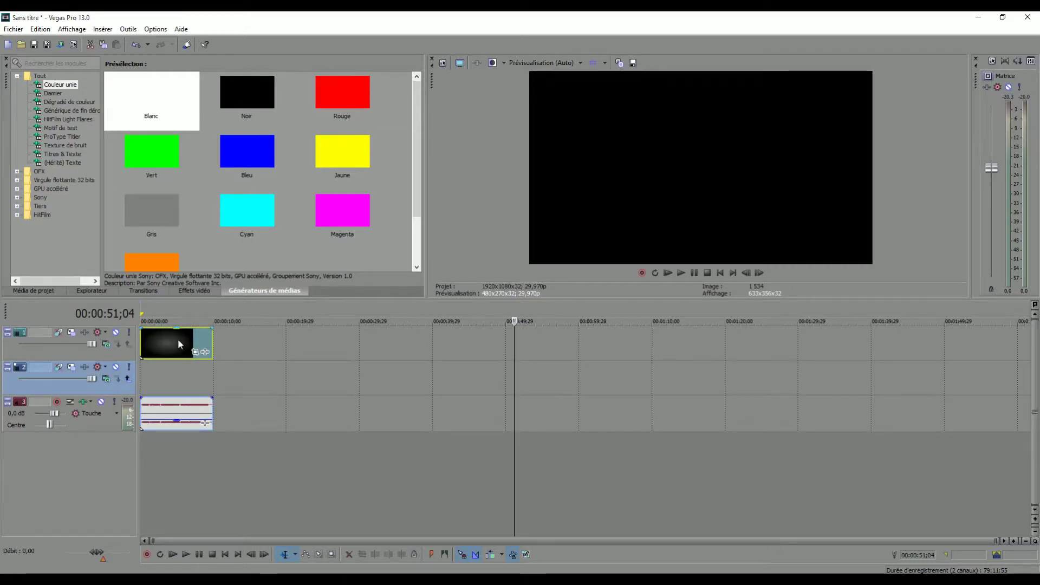
pyautogui.moveTo(177, 339)
pyautogui.mouseDown()
pyautogui.moveTo(177, 380)
pyautogui.moveTo(176, 341)
pyautogui.mouseUp()
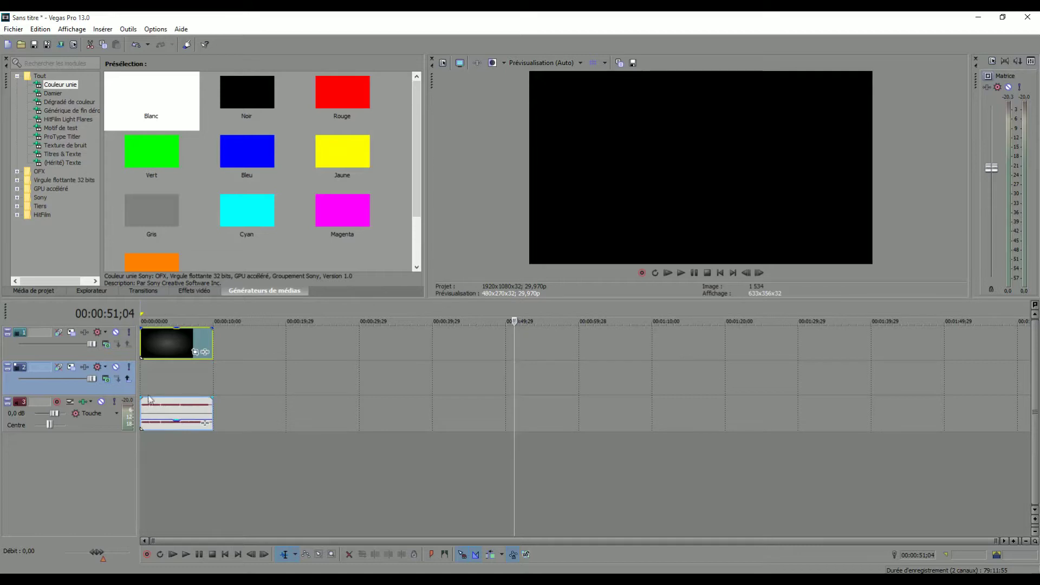
pyautogui.click(142, 379)
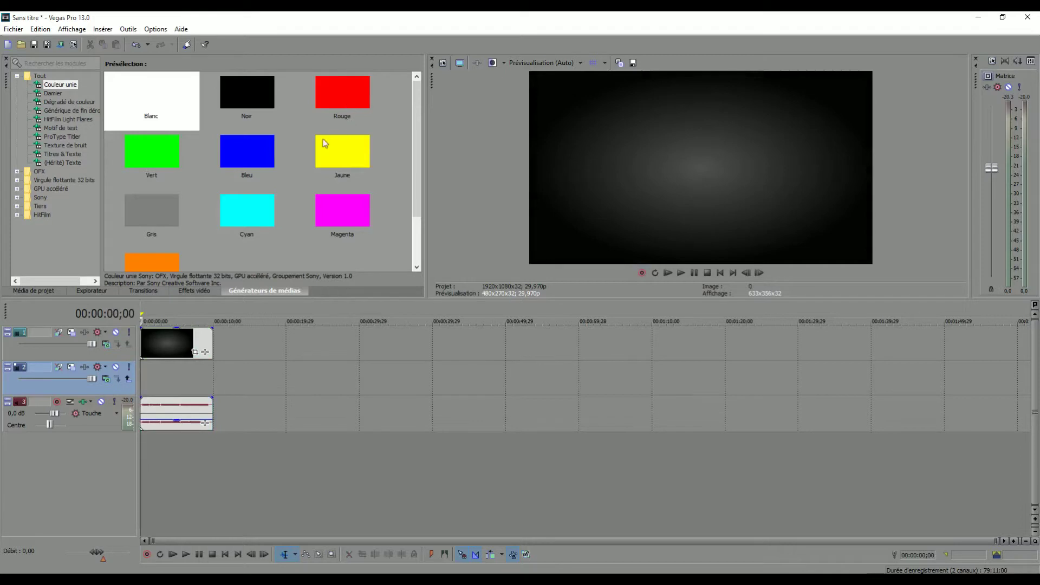
pyautogui.moveTo(255, 208); pyautogui.dragTo(143, 381)
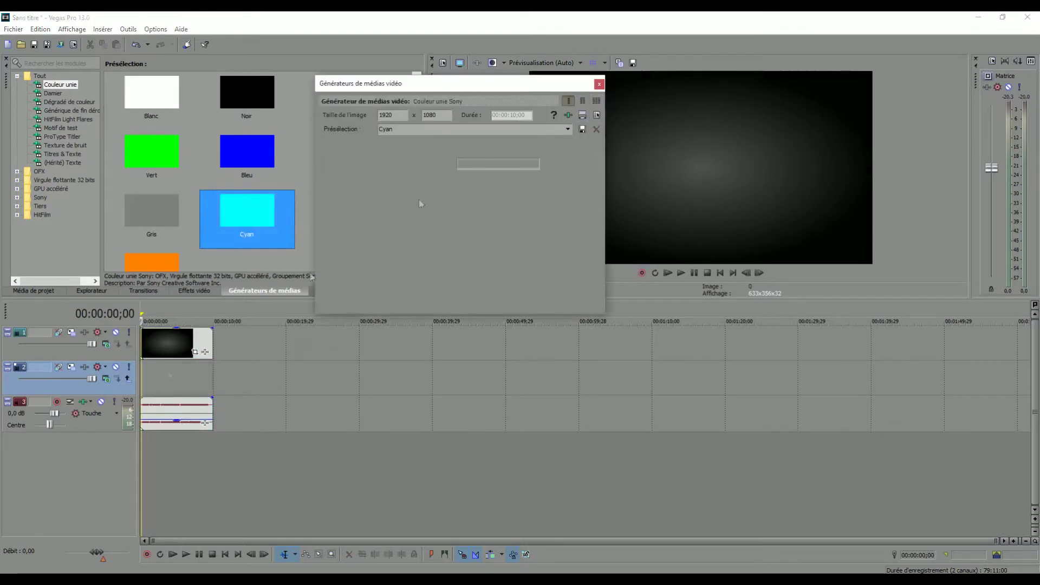
pyautogui.click(598, 84)
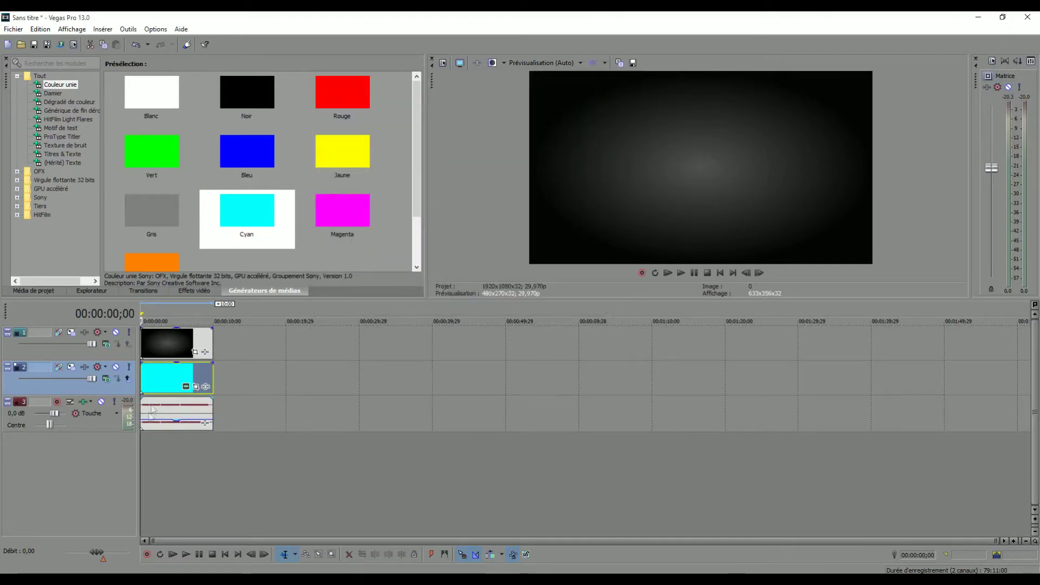
# Scrub through the intro over the cyan layer and try lowering the intro video event's opacity
pyautogui.click(161, 453)
pyautogui.click(200, 450)
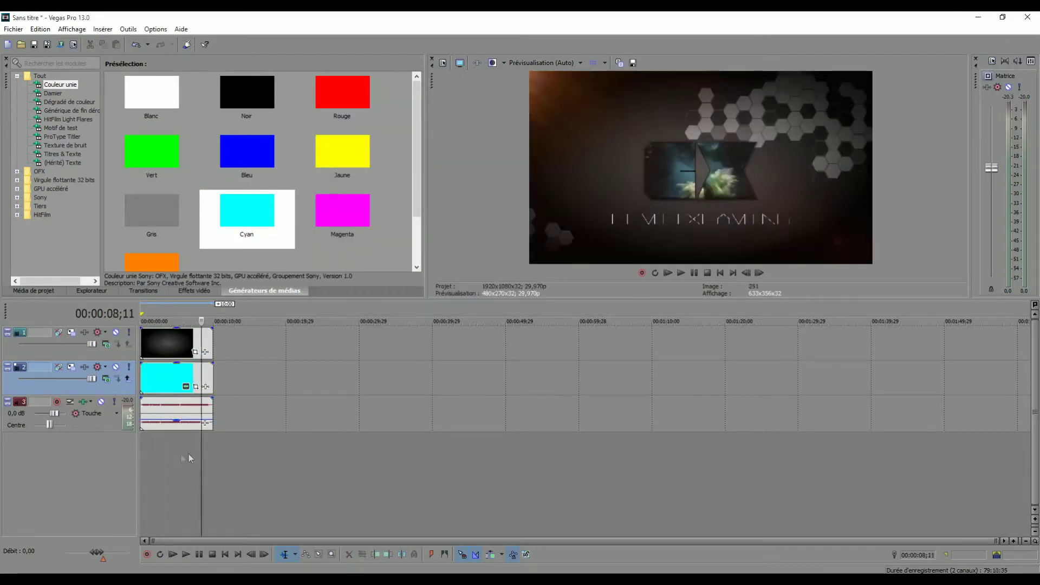
pyautogui.click(146, 443)
pyautogui.click(179, 337)
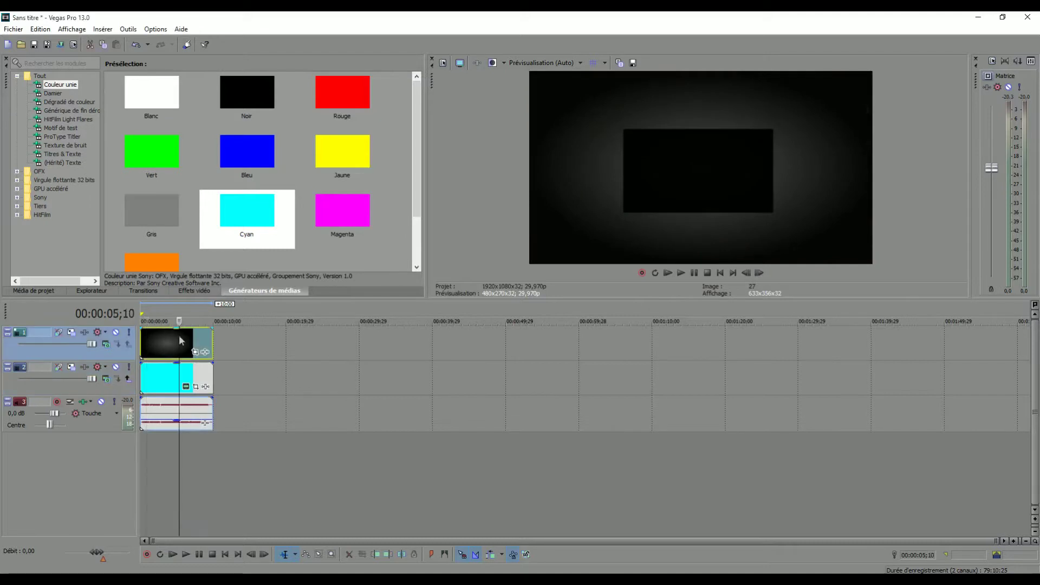
pyautogui.moveTo(179, 329); pyautogui.dragTo(188, 352)
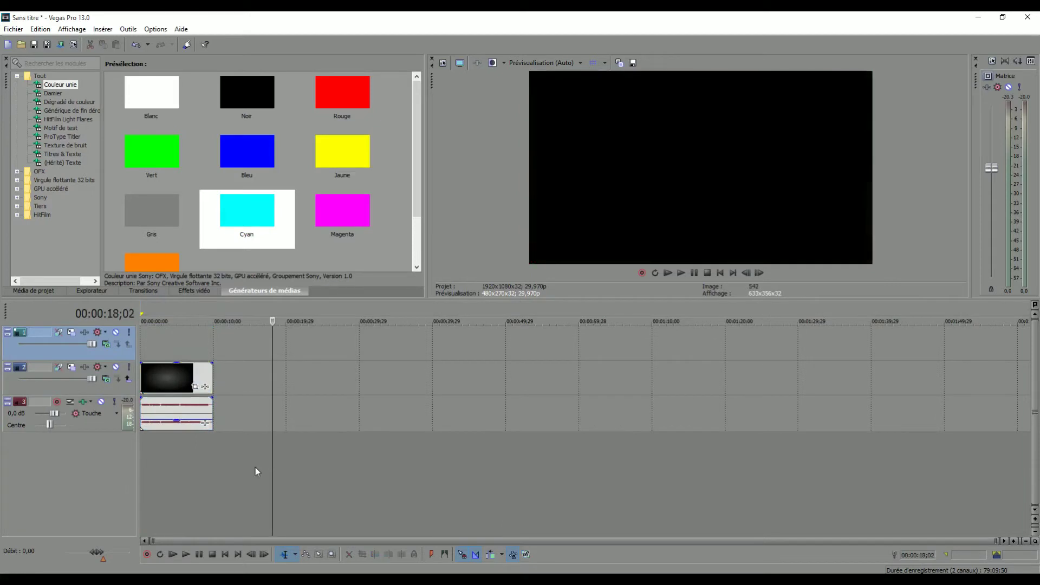
# Import the 2015-08-03 gameplay video from the Vidéo Youtube > Tutos > Sony Vegas folder onto the timeline
pyautogui.click(218, 448)
pyautogui.rightClick(290, 463)
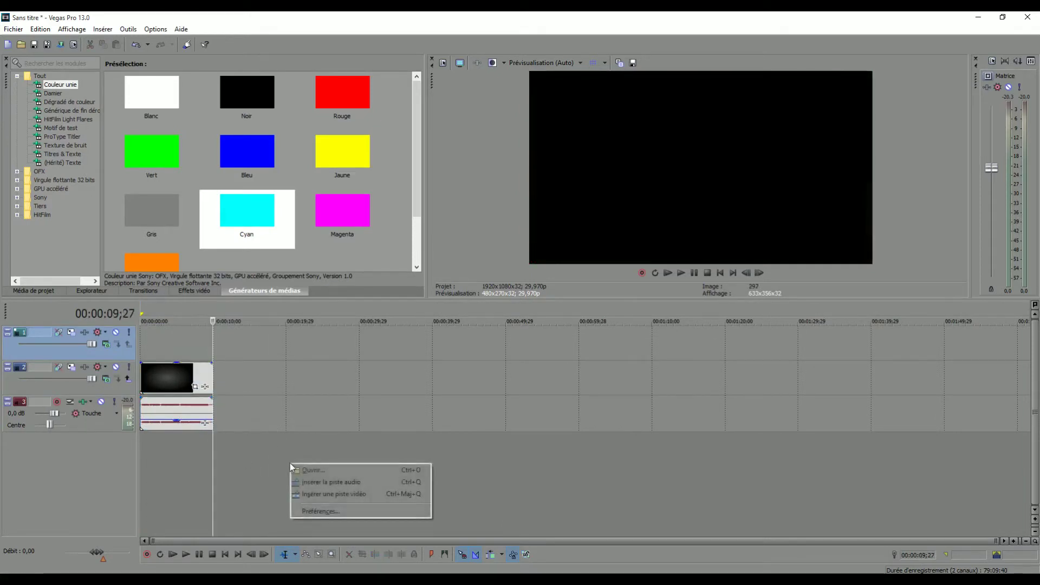
pyautogui.click(317, 472)
pyautogui.click(469, 481)
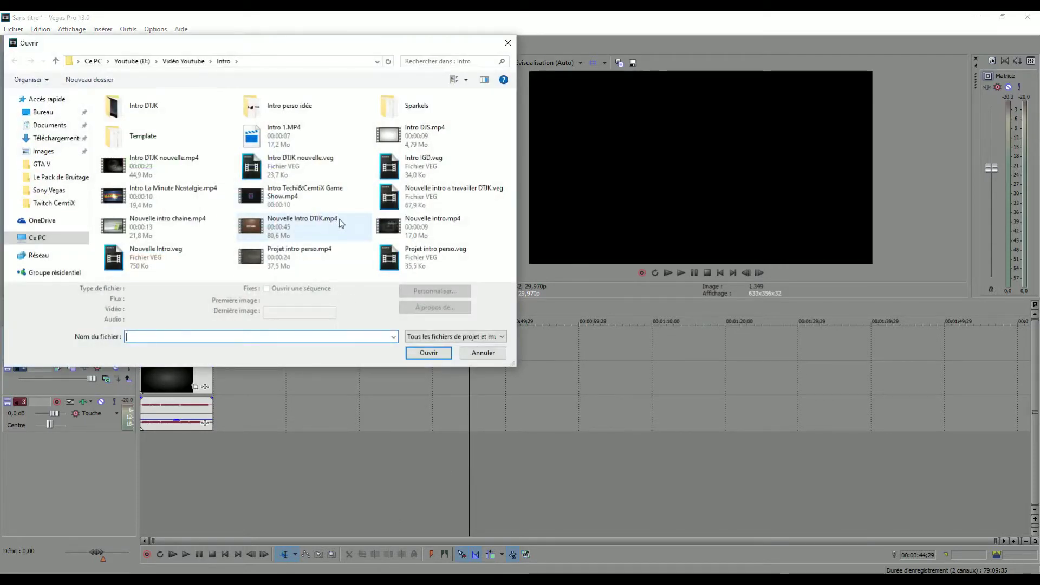
pyautogui.click(183, 60)
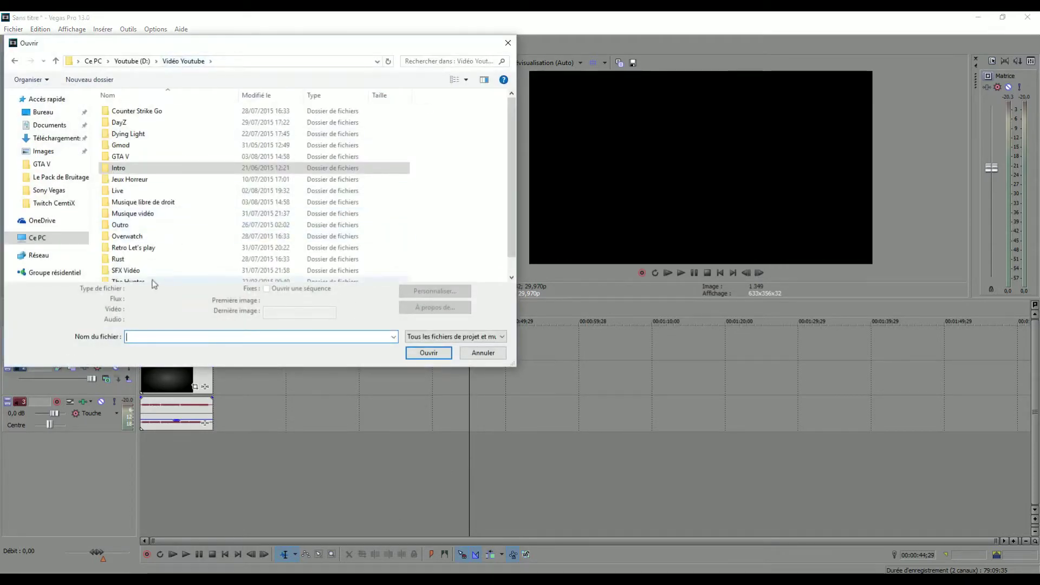
pyautogui.scroll(-1, 151, 252)
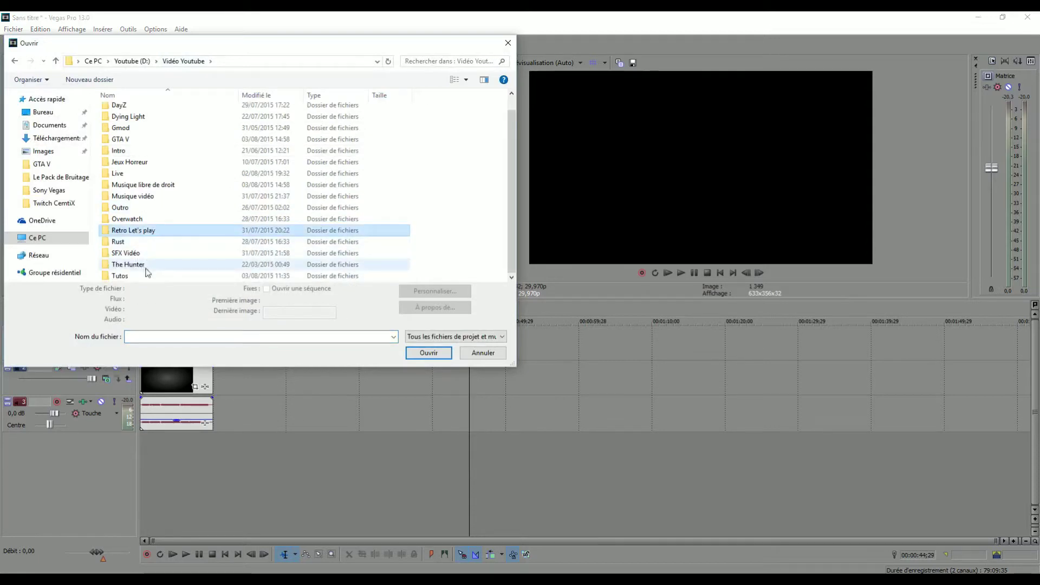
pyautogui.click(135, 275)
pyautogui.doubleClick(135, 275)
pyautogui.doubleClick(151, 105)
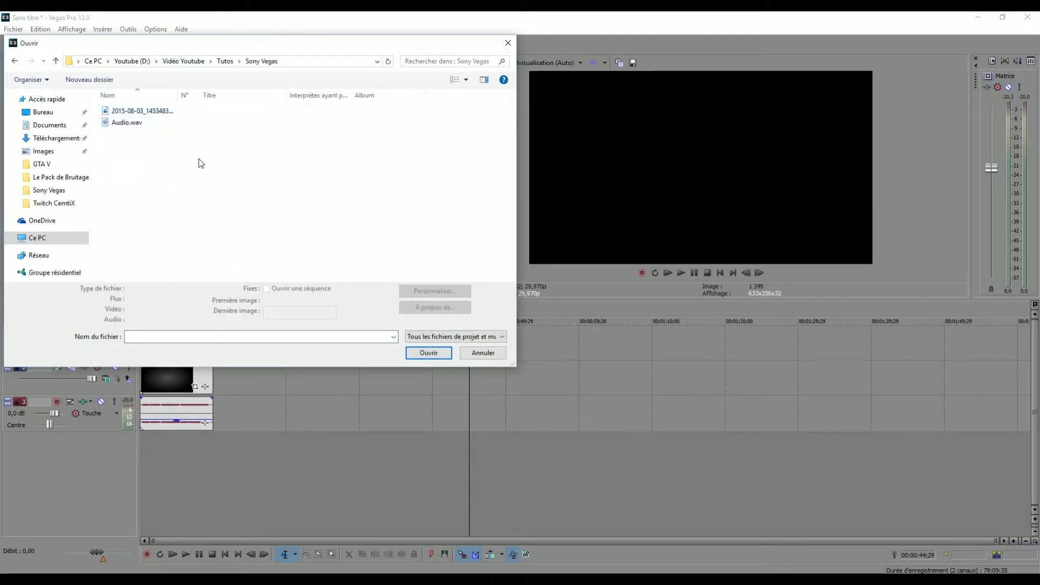
pyautogui.click(155, 113)
pyautogui.click(412, 354)
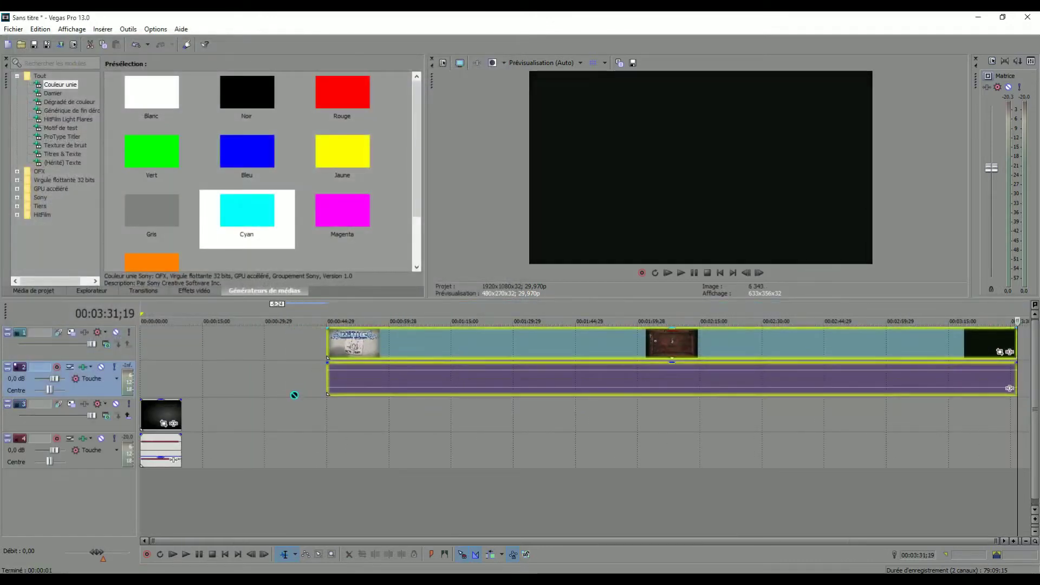
# Move the gameplay clip onto the intro's video and audio tracks, directly against the intro's end, and preview a frame near its beginning
pyautogui.moveTo(368, 339); pyautogui.dragTo(225, 341)
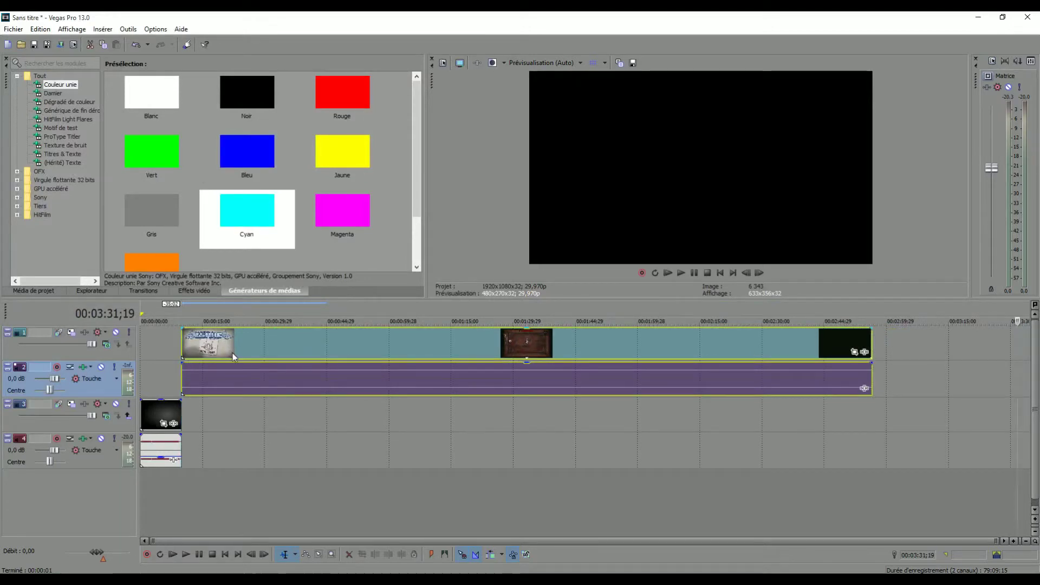
pyautogui.moveTo(221, 346)
pyautogui.mouseDown()
pyautogui.moveTo(242, 347)
pyautogui.moveTo(222, 347)
pyautogui.mouseUp()
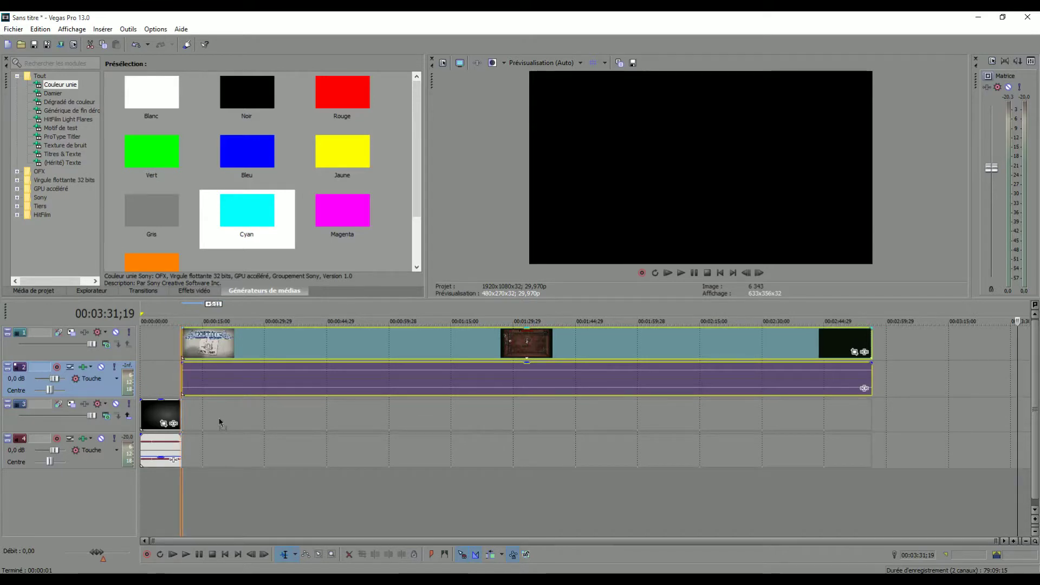
pyautogui.moveTo(219, 421); pyautogui.dragTo(221, 421)
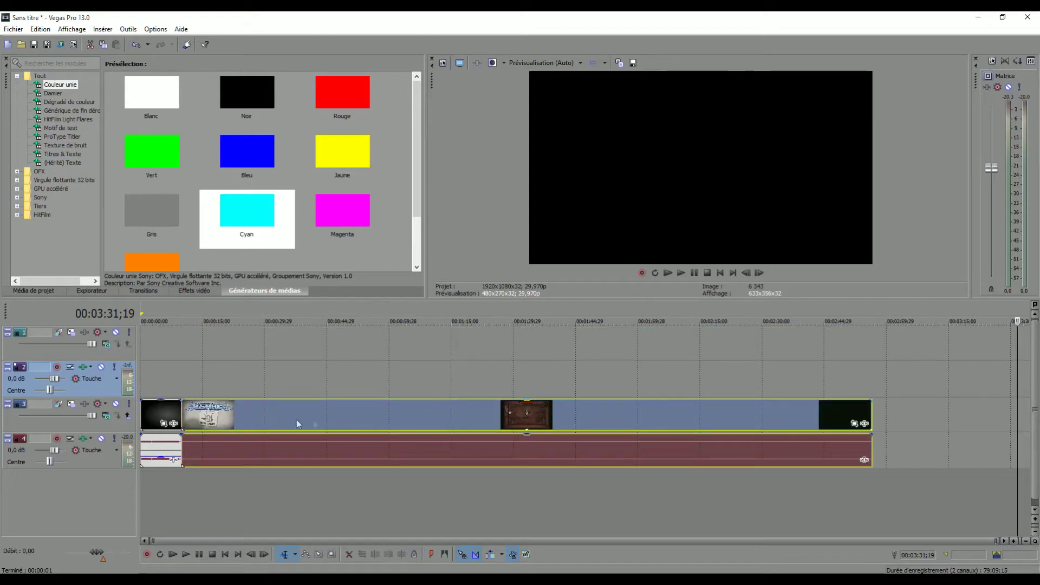
pyautogui.click(201, 364)
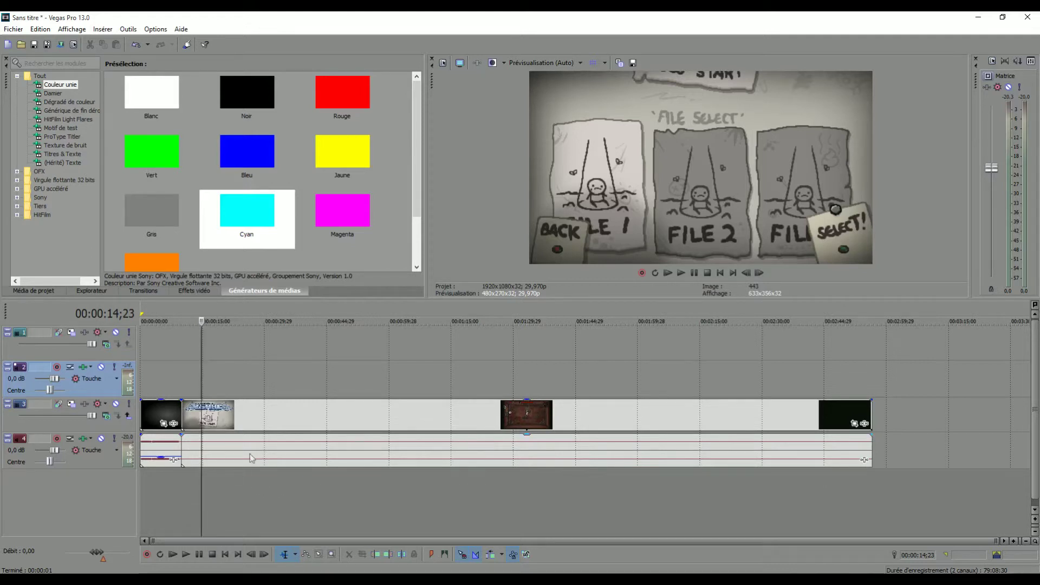
# Restore the intro audio event's gain and lower the volume of its whole audio track to -11,5 dB
pyautogui.moveTo(528, 432)
pyautogui.mouseDown()
pyautogui.moveTo(530, 450)
pyautogui.moveTo(530, 435)
pyautogui.mouseUp()
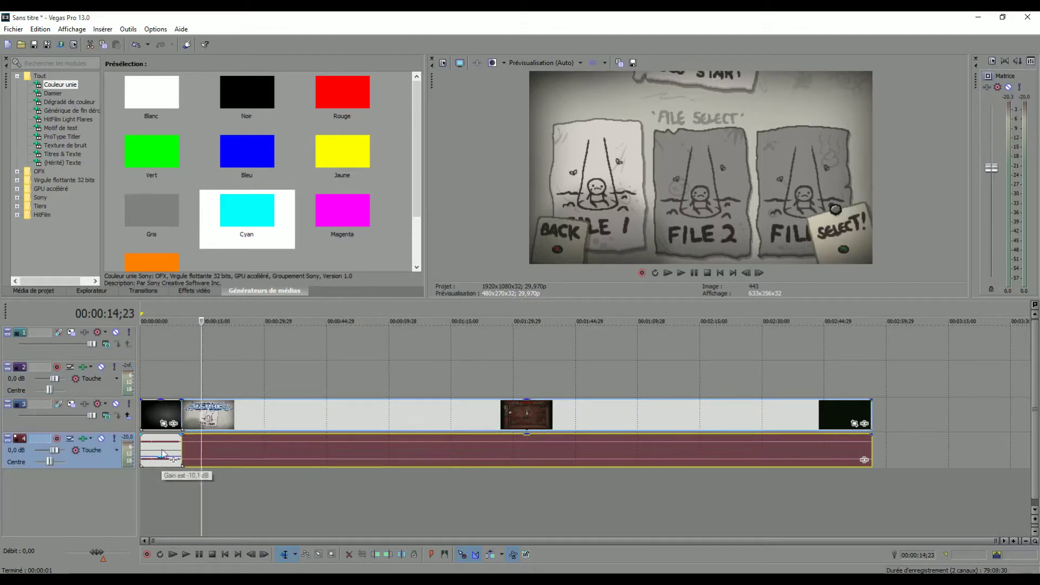
pyautogui.moveTo(161, 459); pyautogui.dragTo(162, 461)
pyautogui.click(161, 458)
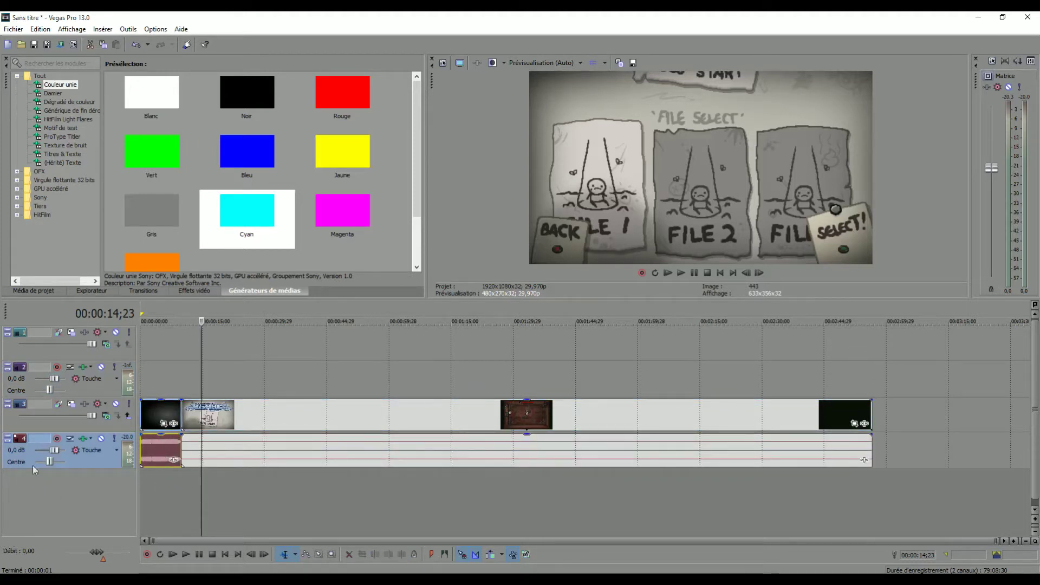
pyautogui.moveTo(53, 454); pyautogui.dragTo(52, 455)
pyautogui.moveTo(48, 454); pyautogui.dragTo(44, 450)
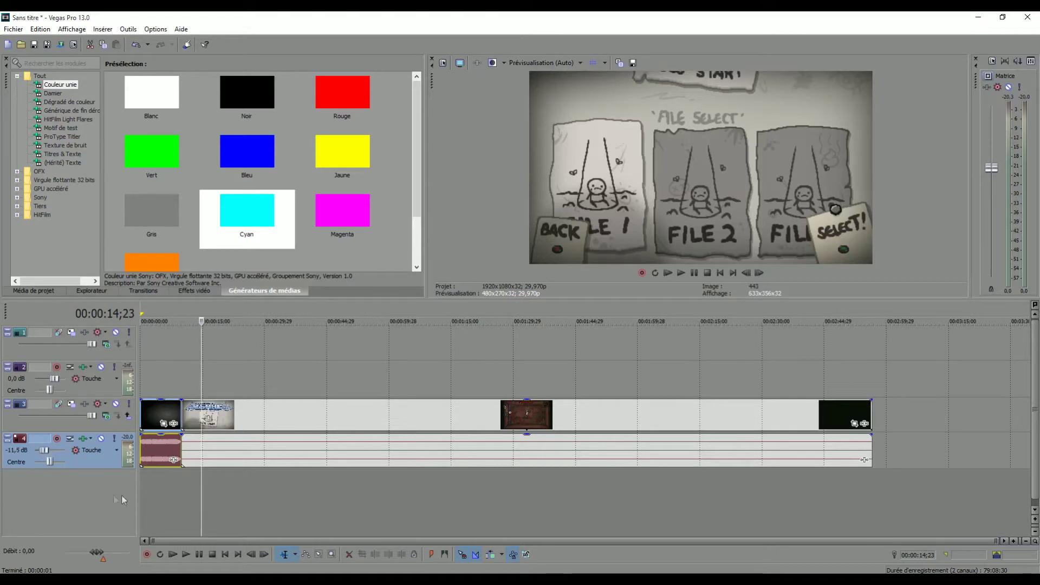
# Play the first seconds of the intro to check the lowered track volume
pyautogui.click(145, 479)
pyautogui.click(680, 273)
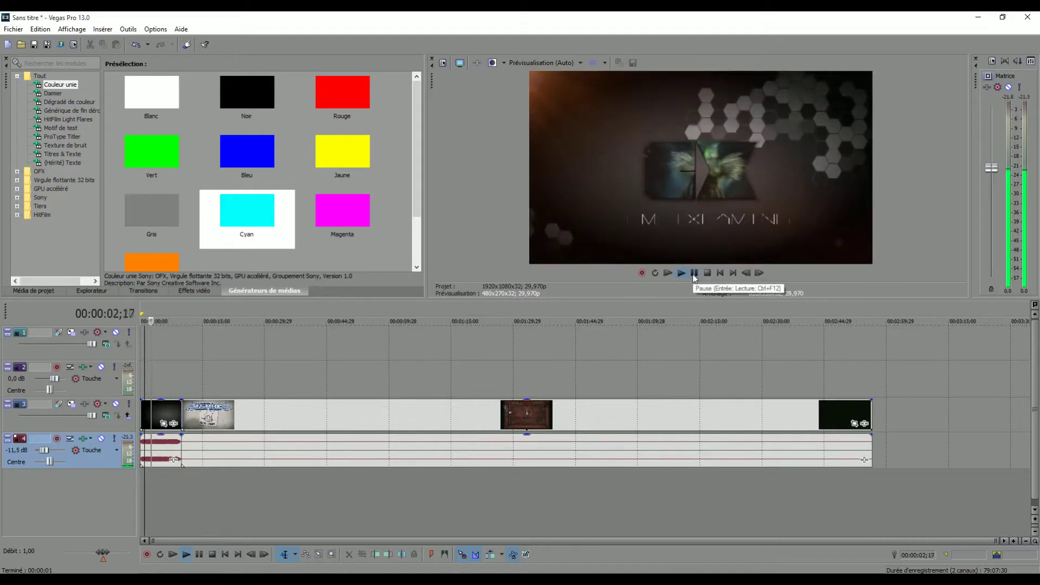
pyautogui.click(694, 272)
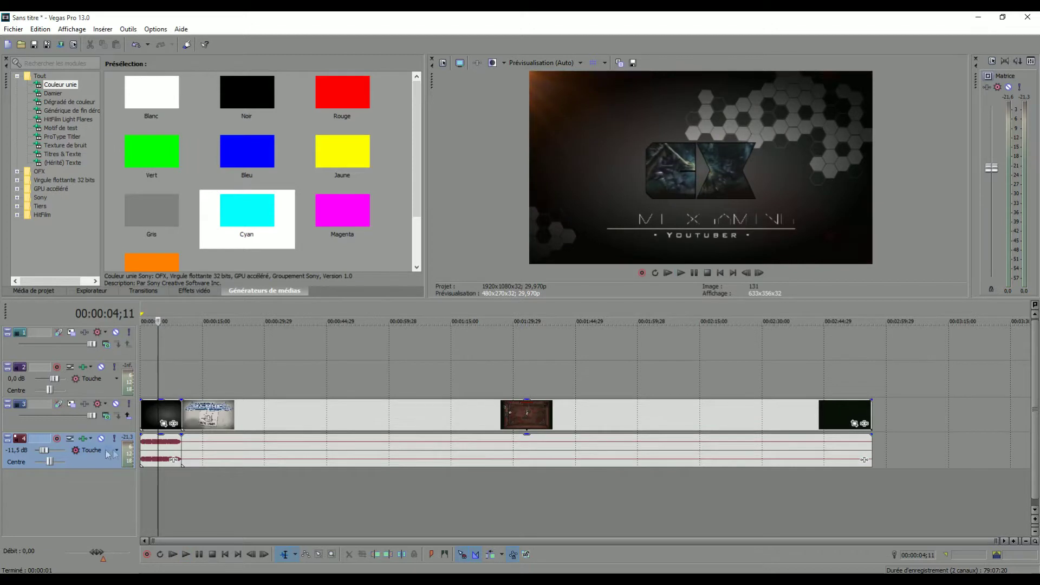
# Set the intro's audio track volume to 0,1 dB and lower only the intro audio event's gain
pyautogui.moveTo(40, 451); pyautogui.dragTo(53, 459)
pyautogui.moveTo(165, 435); pyautogui.dragTo(168, 464)
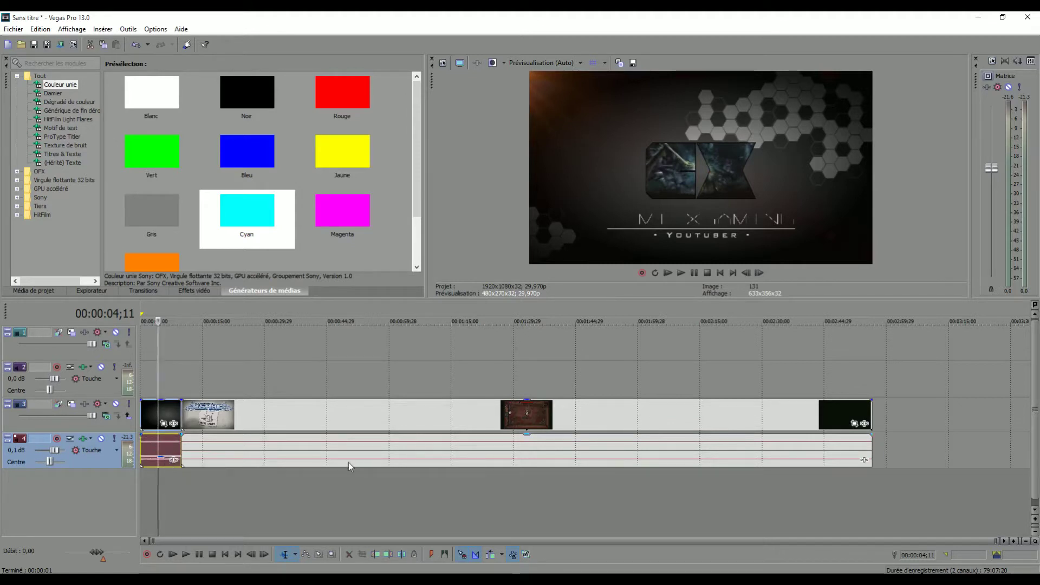
# Play the gameplay clip from its start to check its sound, and pause after several seconds
pyautogui.click(178, 481)
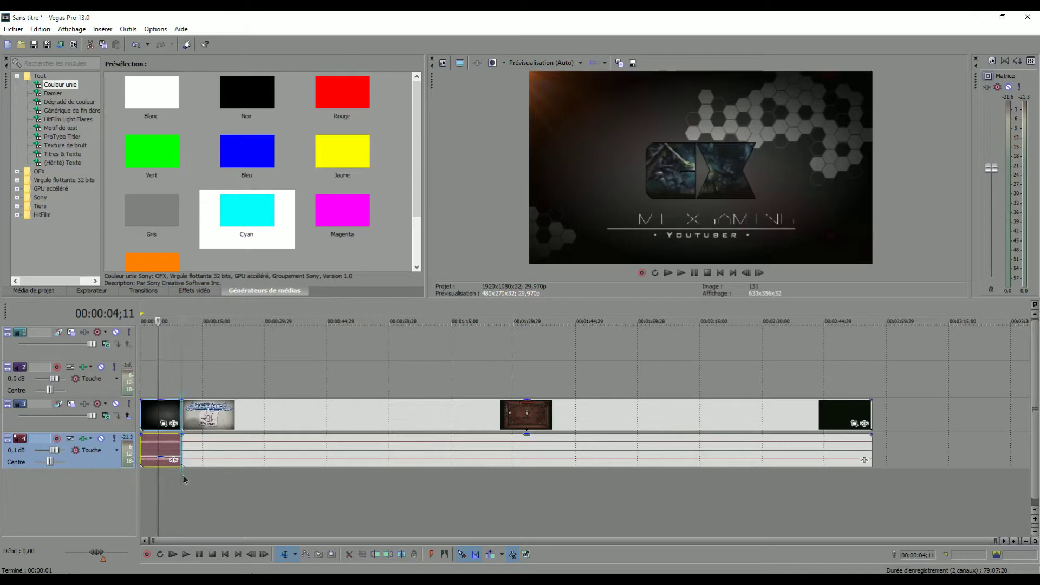
pyautogui.press('space')
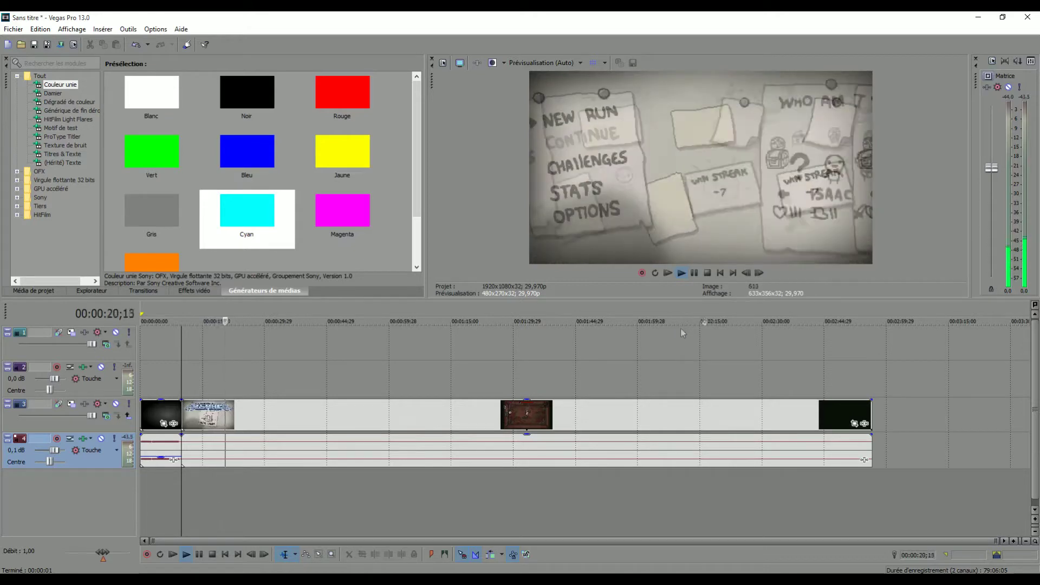
pyautogui.click(694, 273)
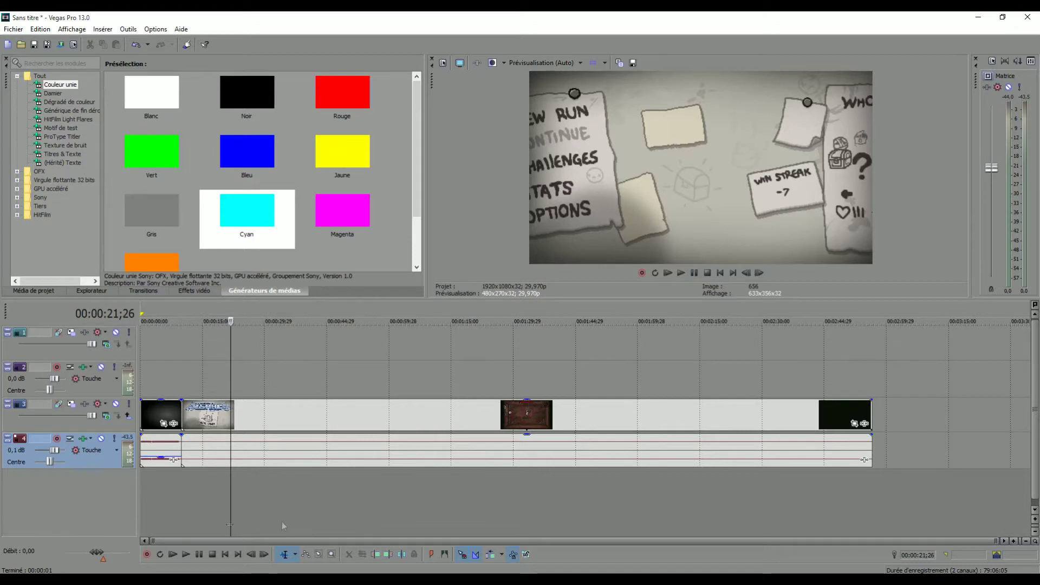
# Insert a new audio track below the existing tracks
pyautogui.click(183, 488)
pyautogui.rightClick(256, 480)
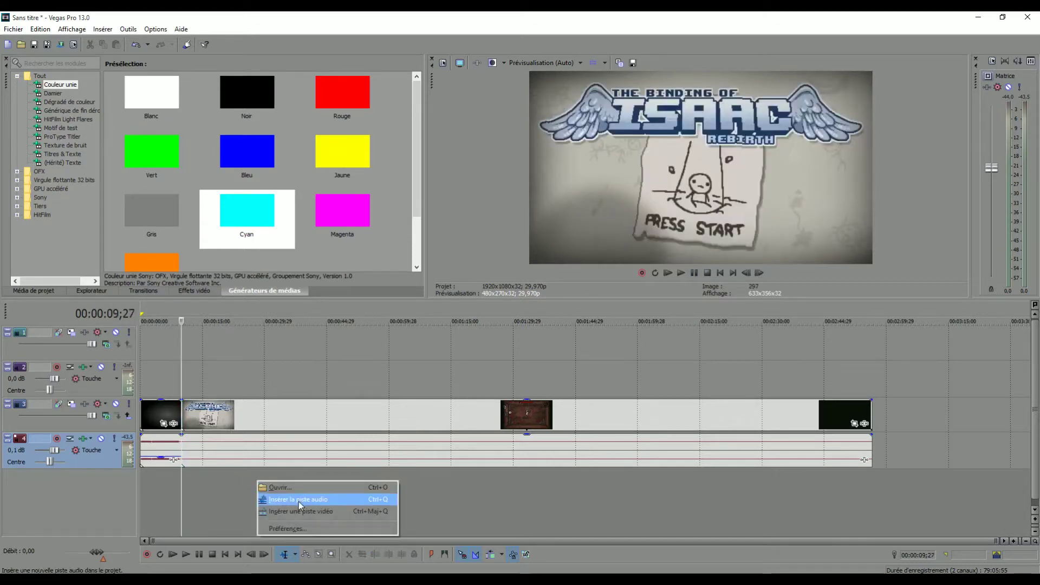
pyautogui.click(454, 511)
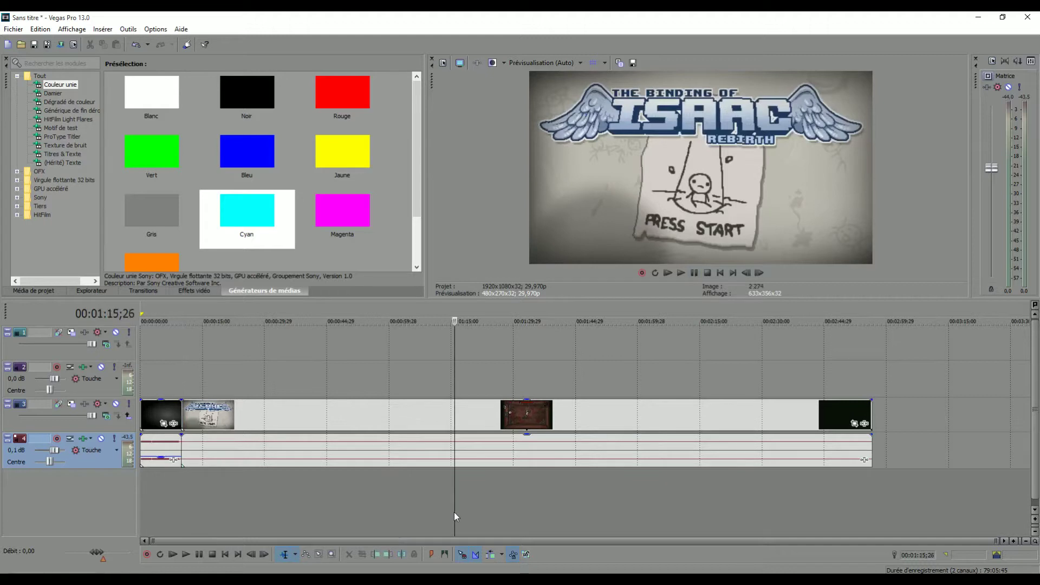
pyautogui.hotkey('ctrl', 'q')
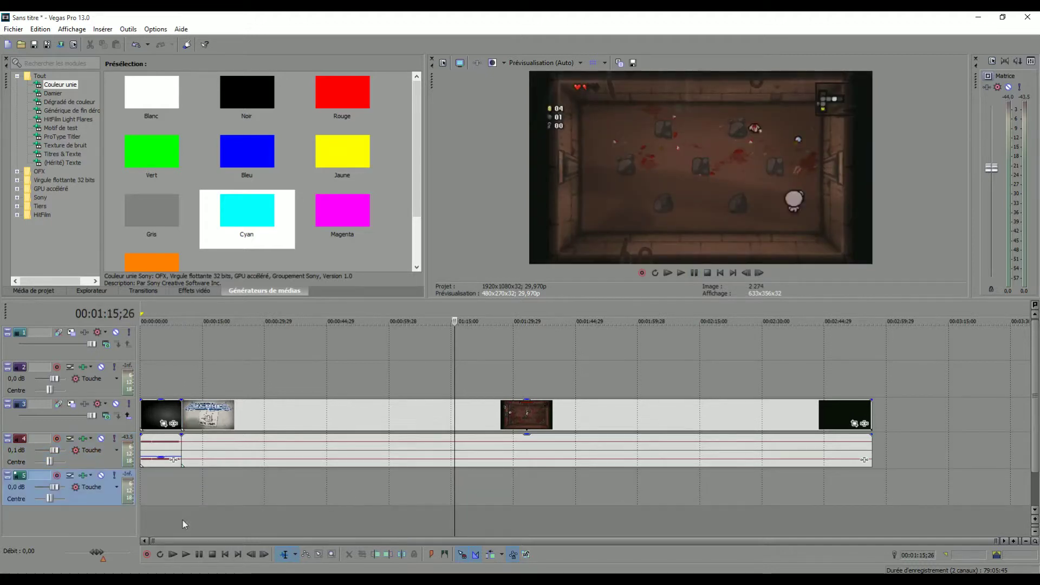
# Import Audio.wav onto the new audio track at the gameplay clip's start and return the cursor to 00:00:09;27
pyautogui.click(181, 519)
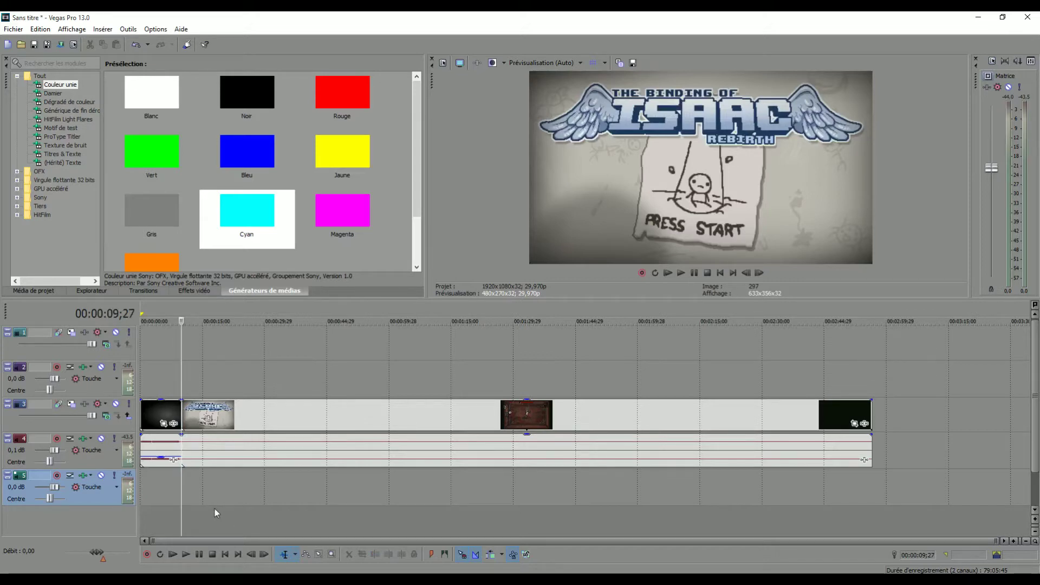
pyautogui.hotkey('ctrl', 'o')
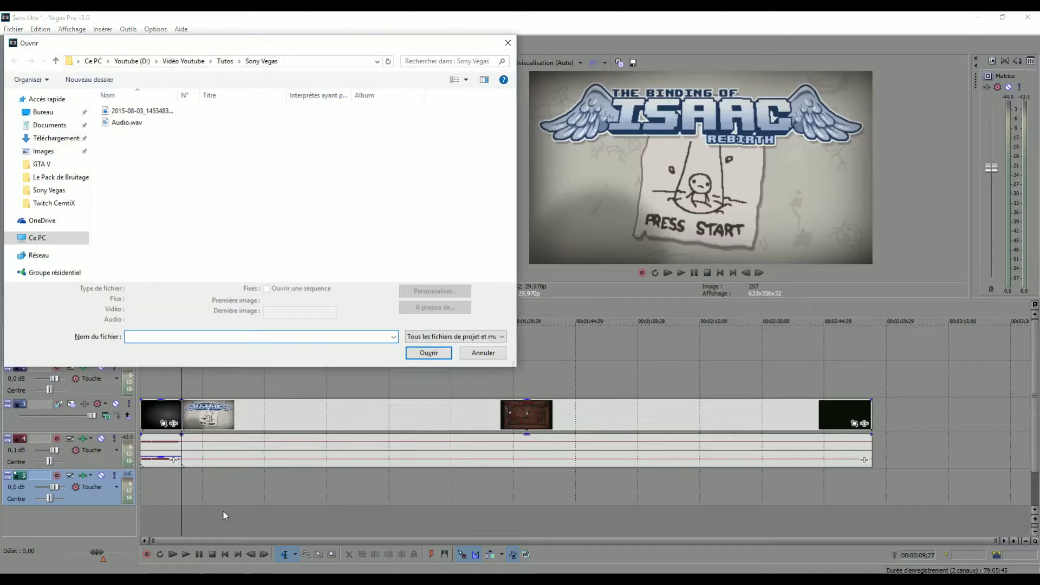
pyautogui.click(135, 124)
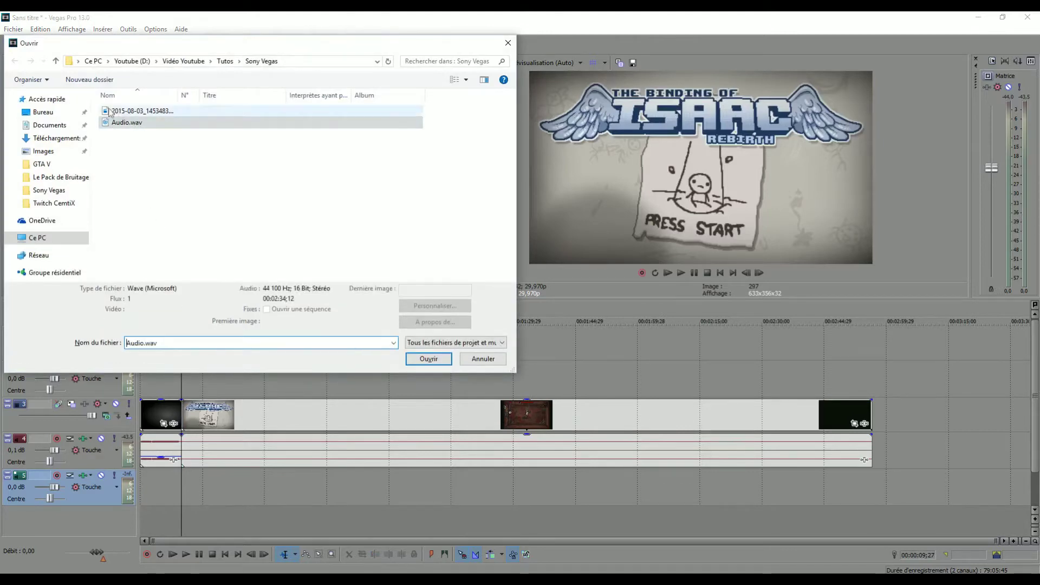
pyautogui.click(428, 360)
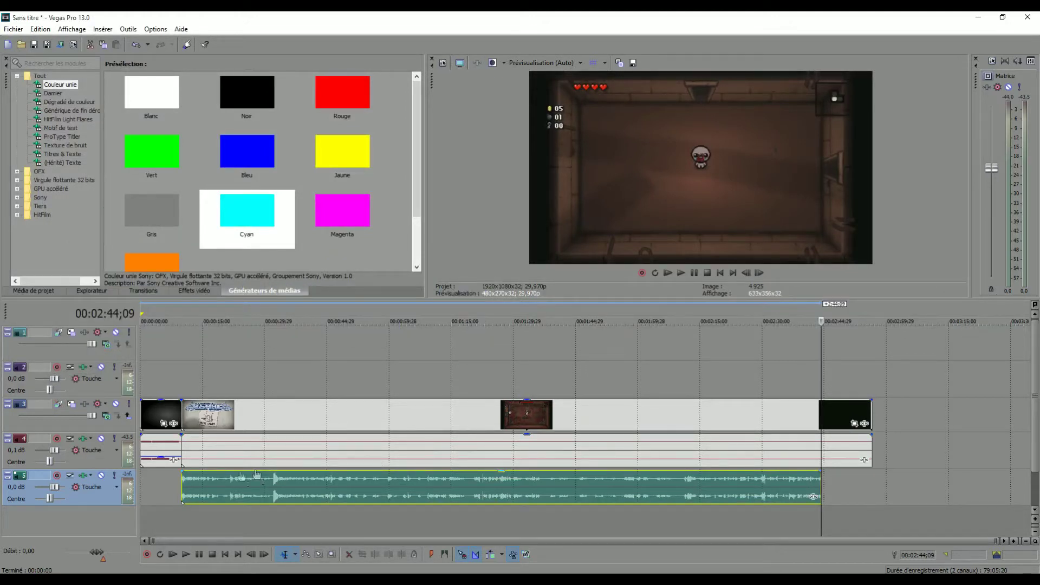
pyautogui.click(181, 518)
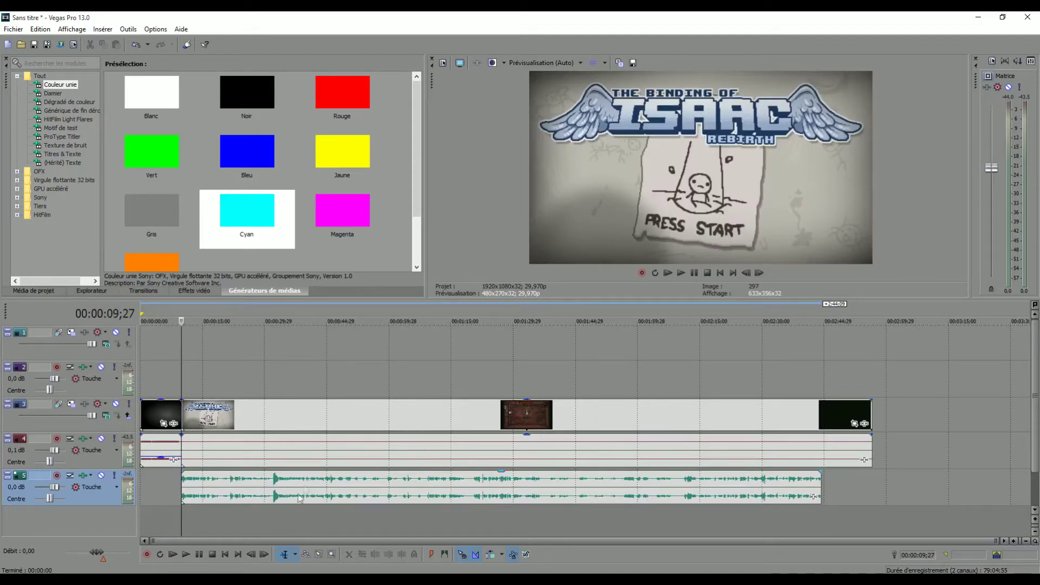
# Play the gameplay together with the separate audio from 00:00:09;27 and pause after about six seconds
pyautogui.scroll(1, 277, 521)
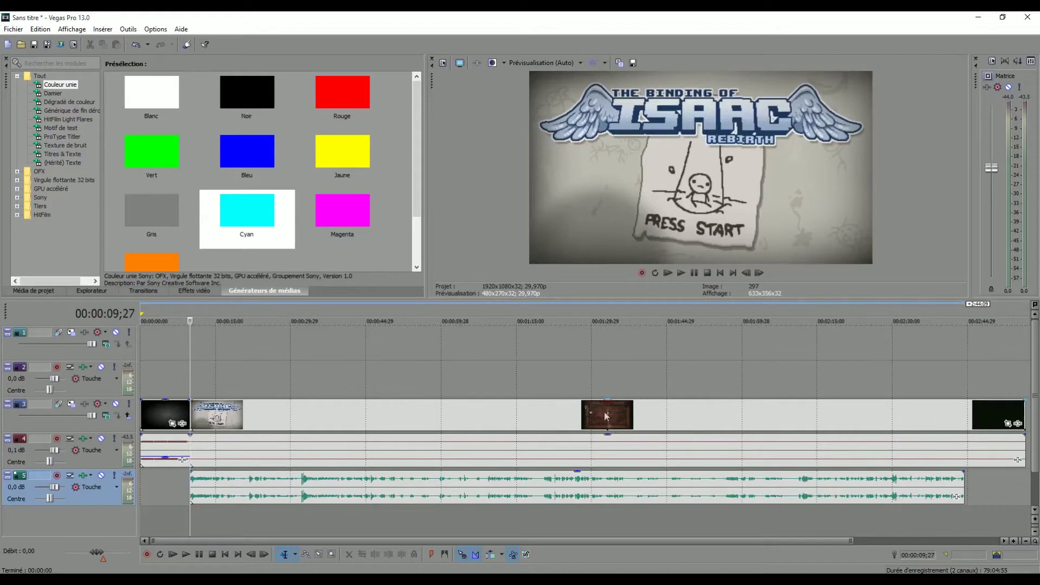
pyautogui.click(694, 274)
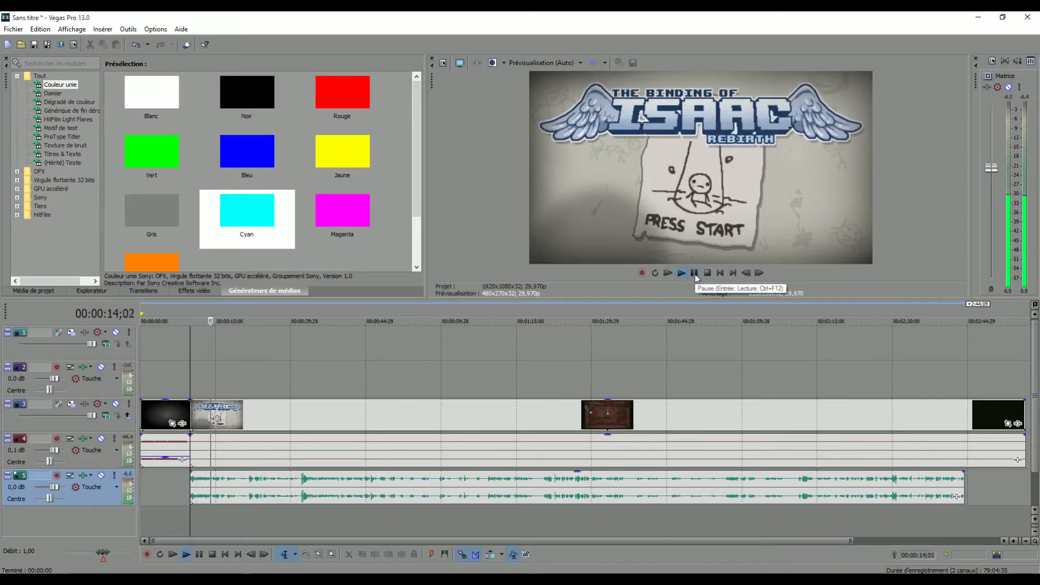
pyautogui.click(695, 275)
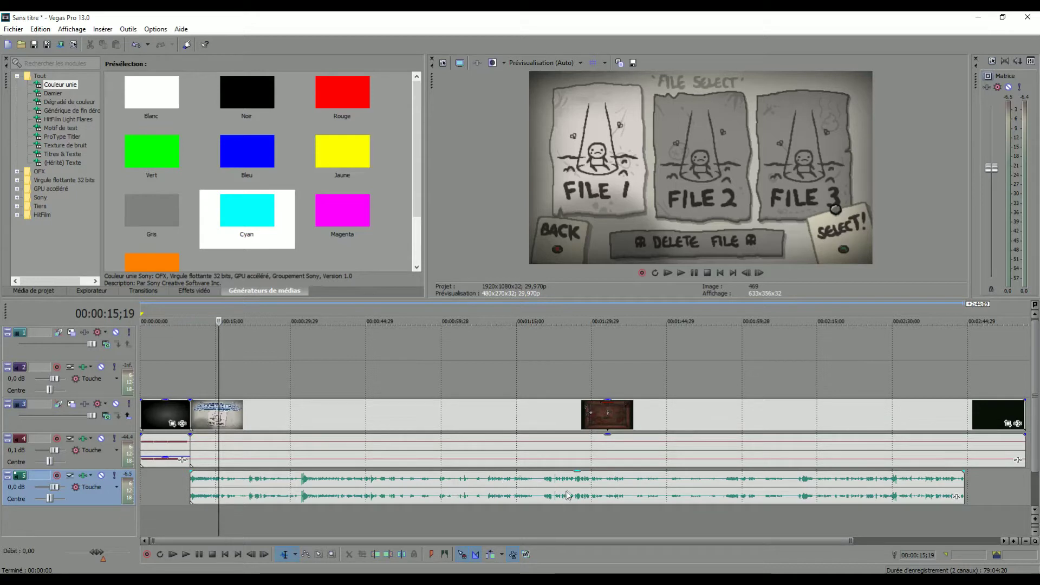
# Lower the separate audio event's gain slightly and replay it from 00:00:09;27 to check the level
pyautogui.moveTo(579, 477); pyautogui.dragTo(578, 484)
pyautogui.moveTo(578, 484)
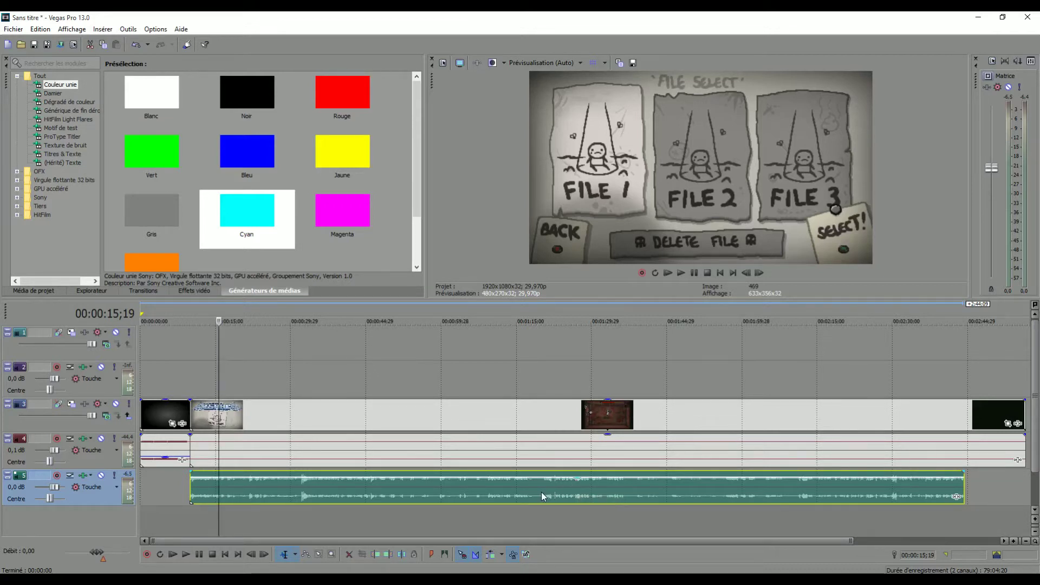
pyautogui.click(194, 520)
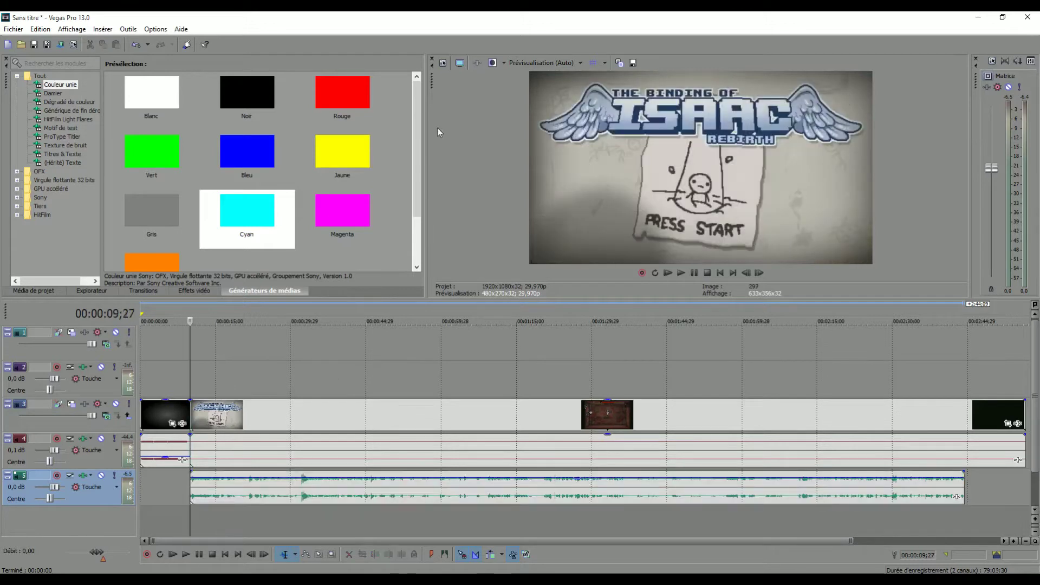
pyautogui.click(681, 272)
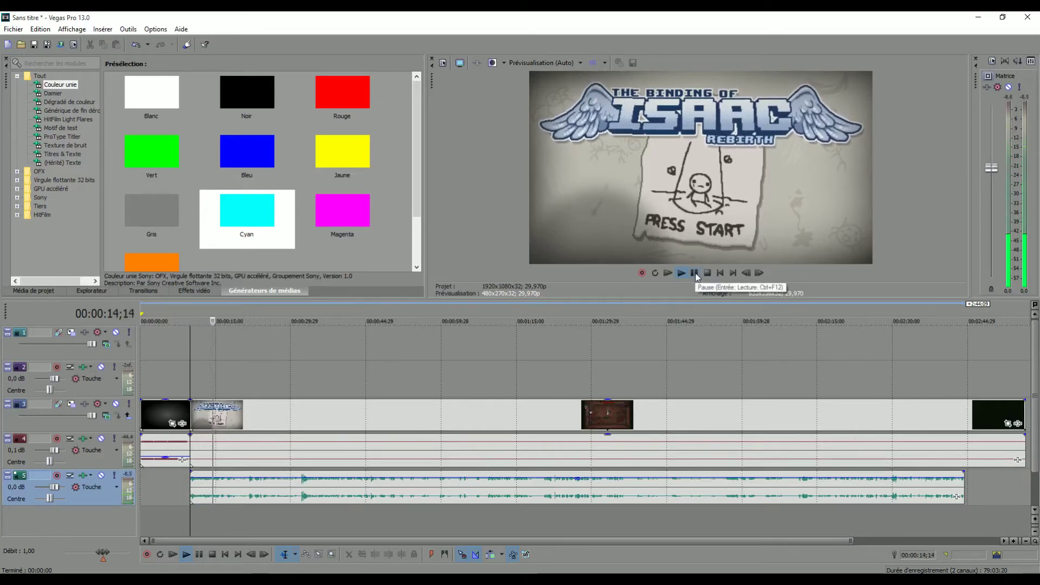
pyautogui.click(694, 273)
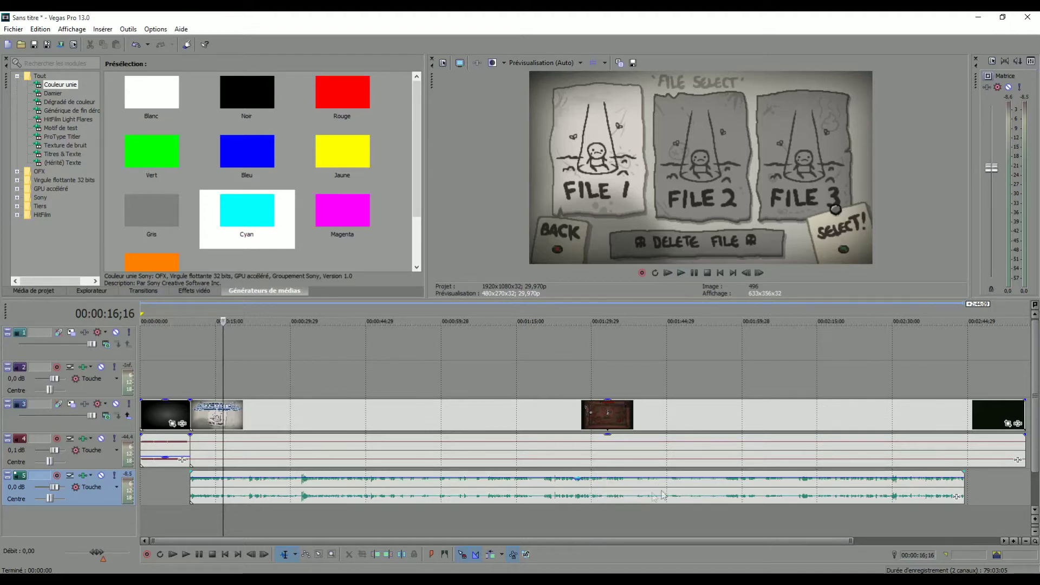
# Play a short passage of the gameplay from 00:00:18;28 to locate the audio section to cut
pyautogui.click(191, 513)
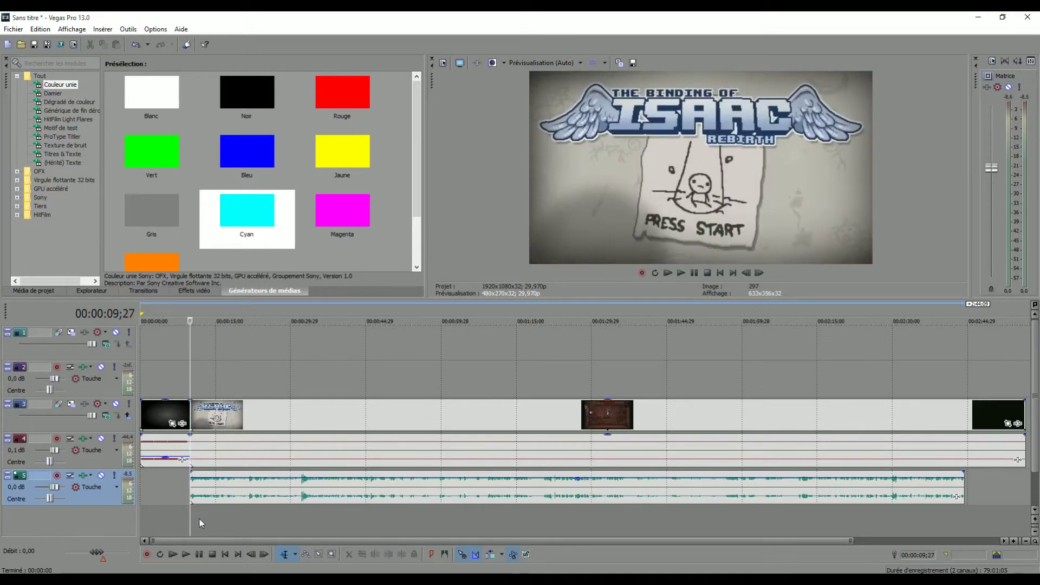
pyautogui.scroll(2, 365, 524)
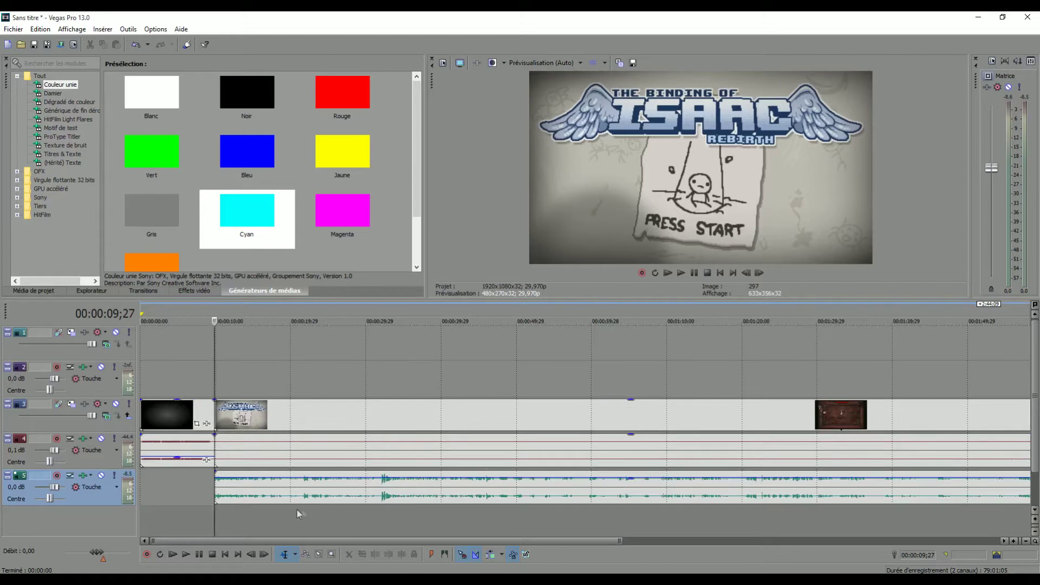
pyautogui.click(282, 507)
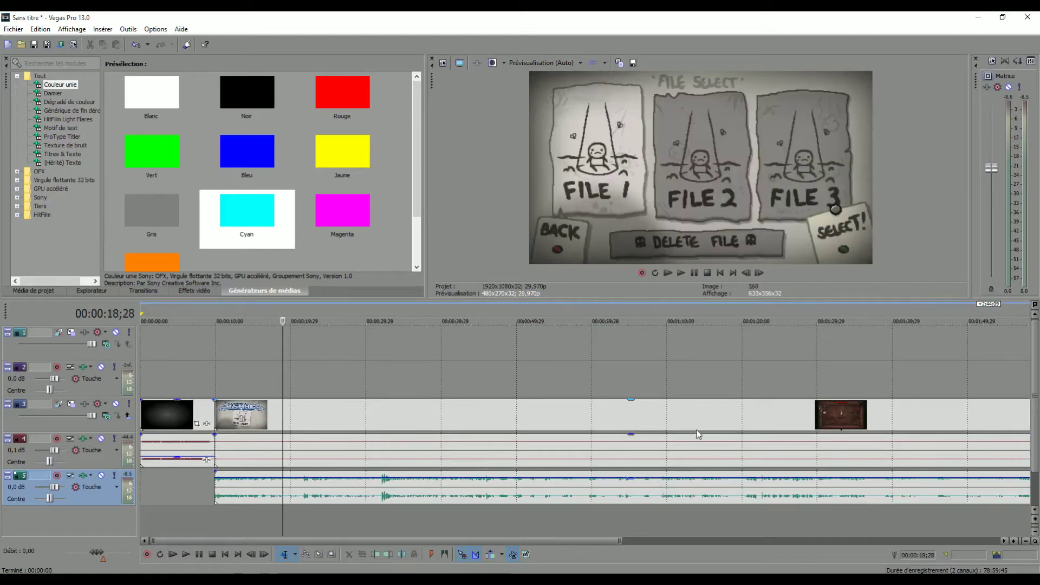
pyautogui.click(687, 274)
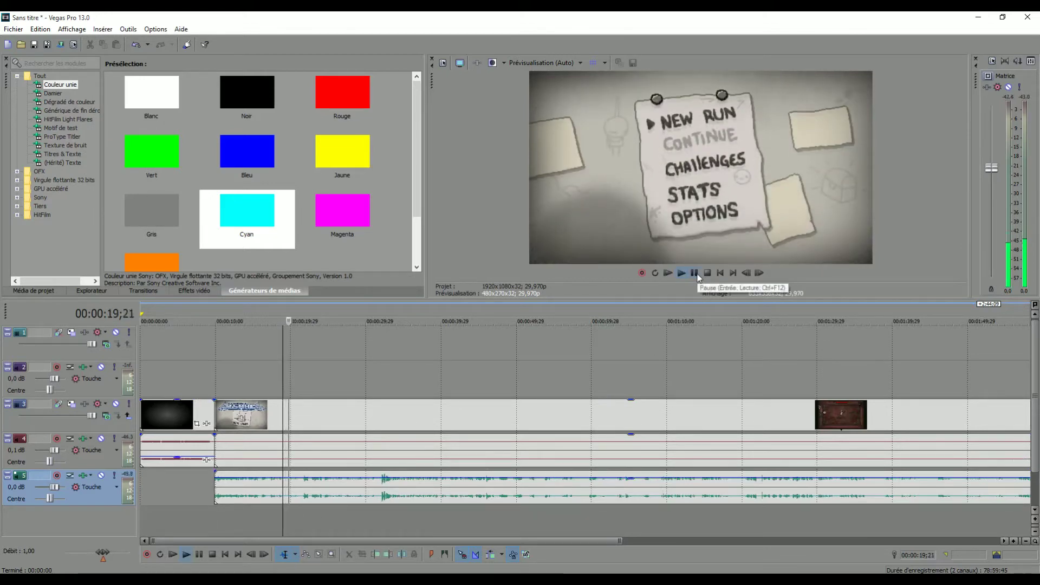
pyautogui.click(694, 273)
# Split the separate audio event at 00:00:18;29
pyautogui.scroll(3, 418, 524)
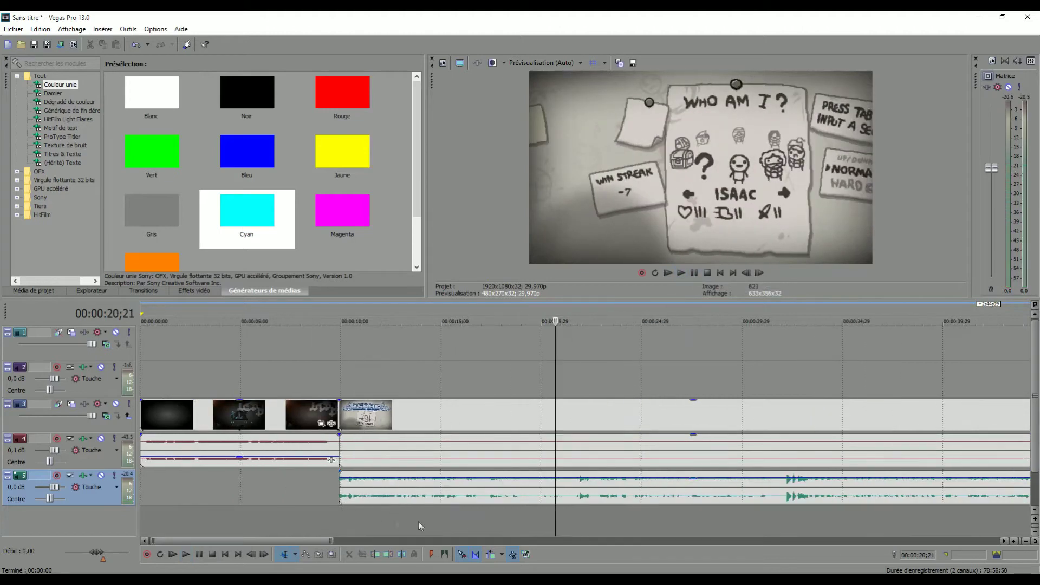
pyautogui.click(520, 503)
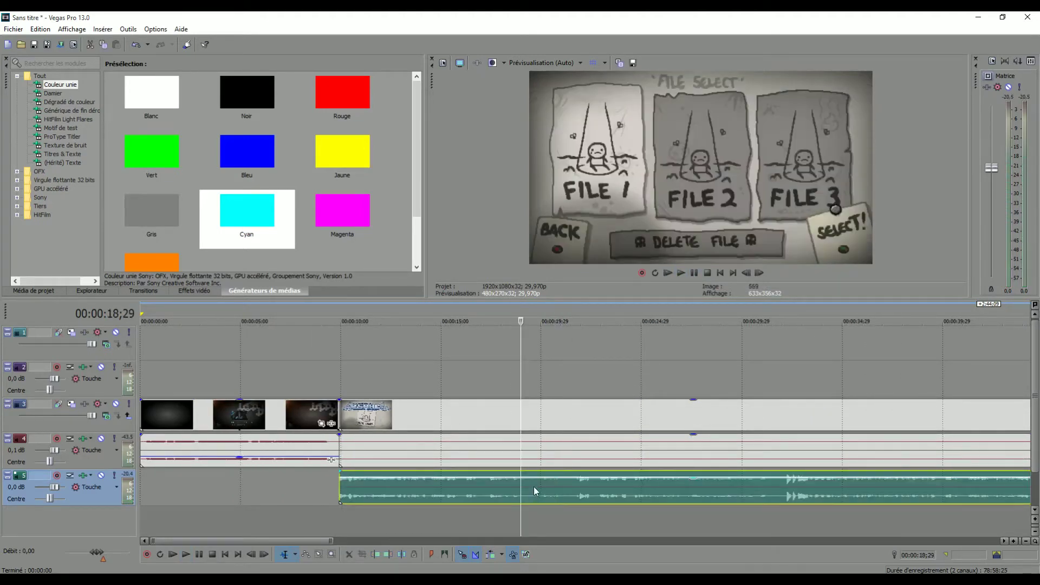
pyautogui.press('s')
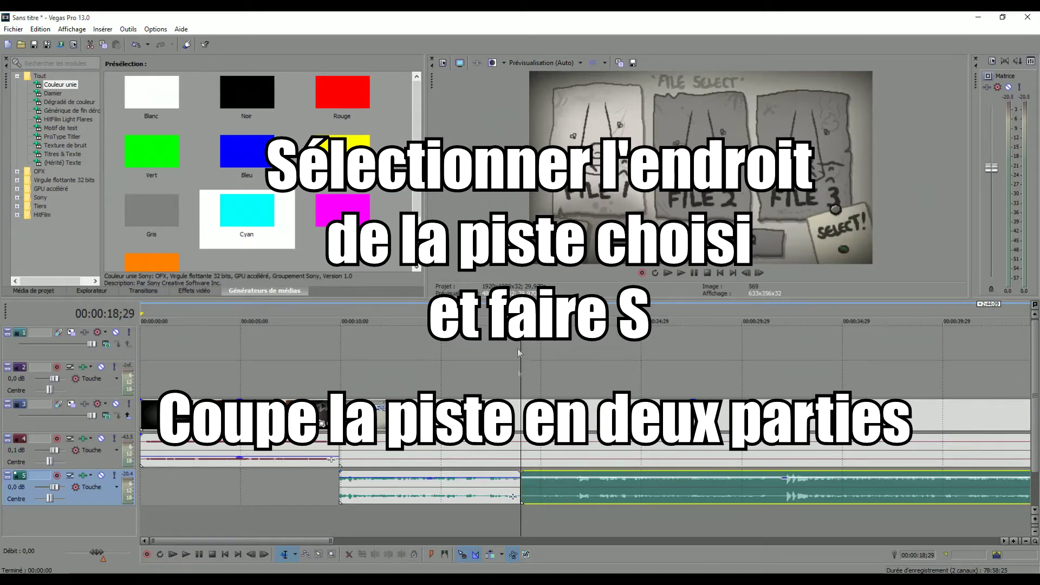
# Play from the split at 00:00:18;29 and pause at 00:00:19;27 to find where the unwanted audio ends
pyautogui.click(540, 512)
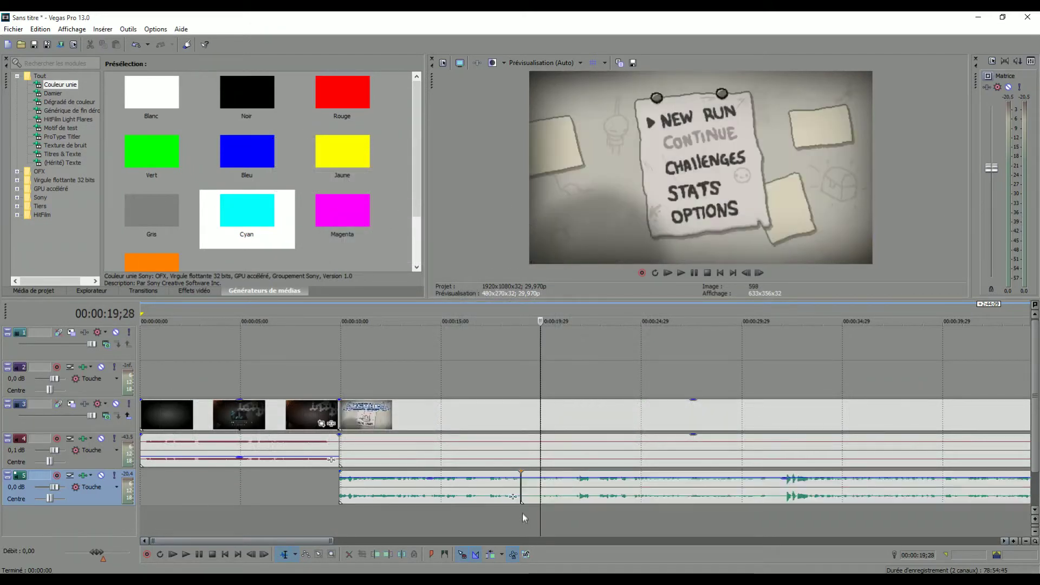
pyautogui.click(539, 487)
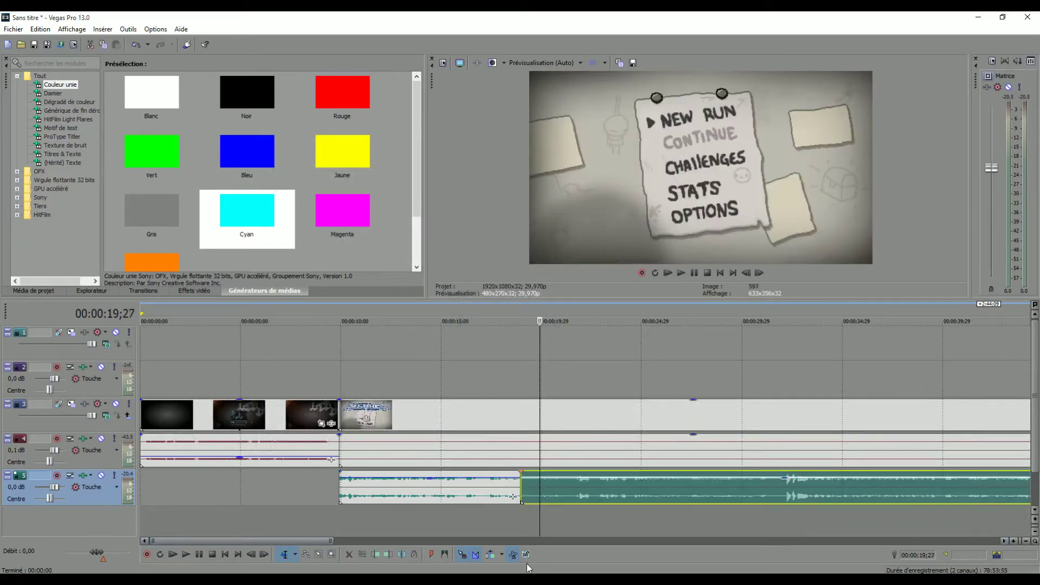
pyautogui.click(518, 509)
pyautogui.click(681, 273)
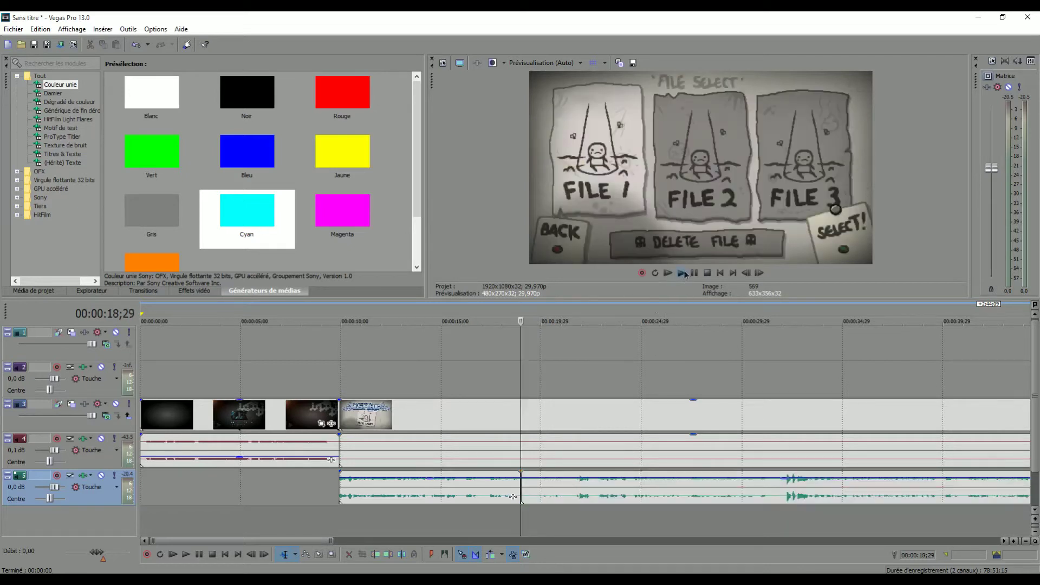
pyautogui.click(694, 273)
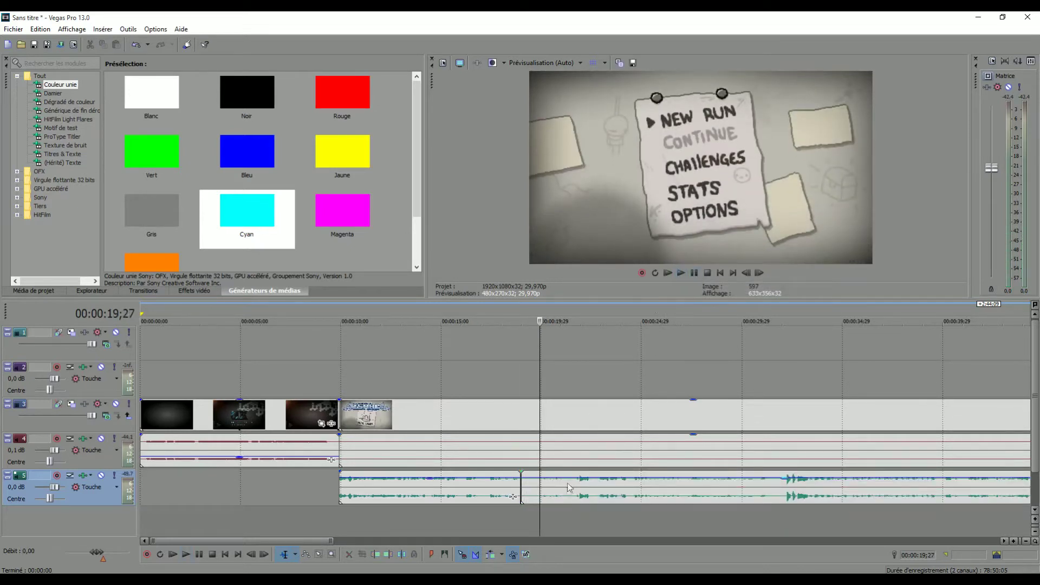
# Split the separate audio event again at 00:00:19;29 and delete the short piece between the two cuts
pyautogui.press('s')
pyautogui.click(531, 490)
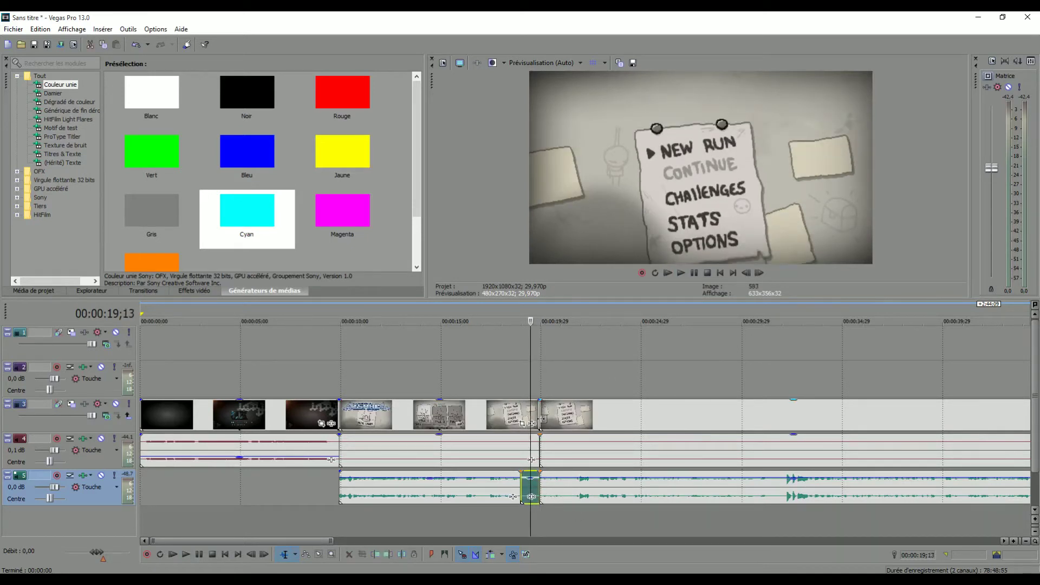
pyautogui.click(541, 494)
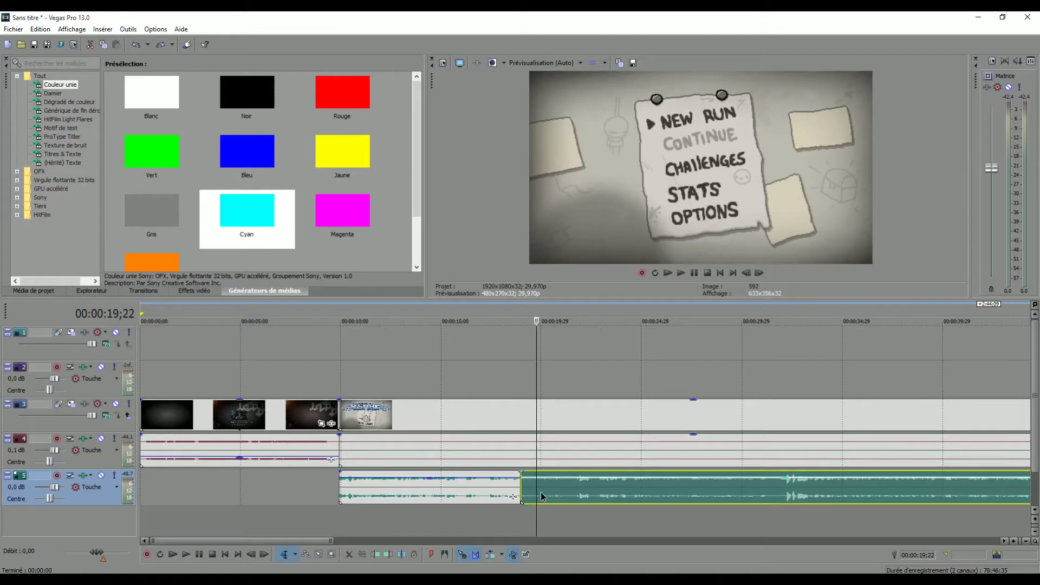
pyautogui.click(540, 494)
pyautogui.press('s')
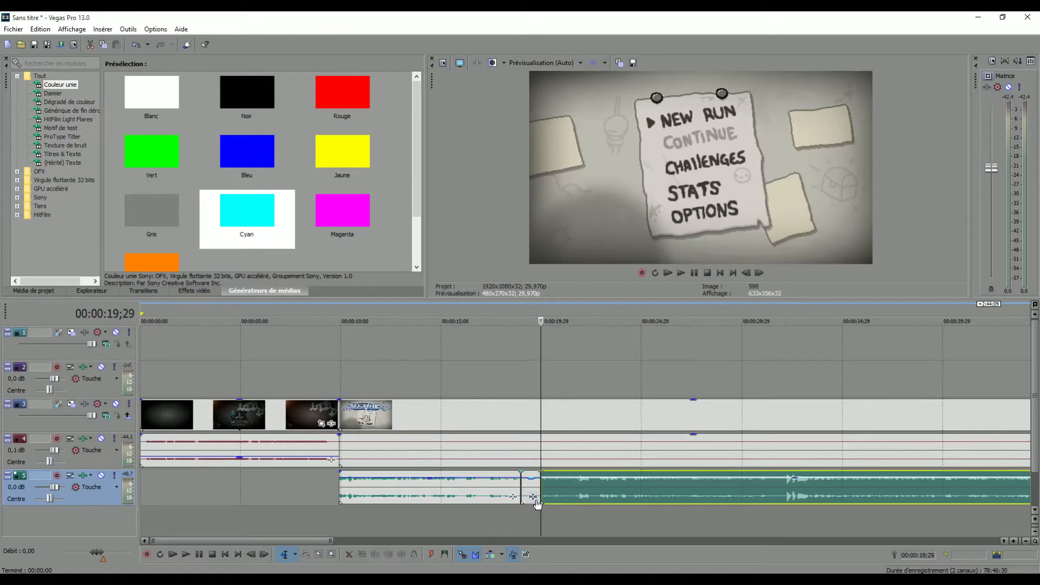
pyautogui.click(534, 488)
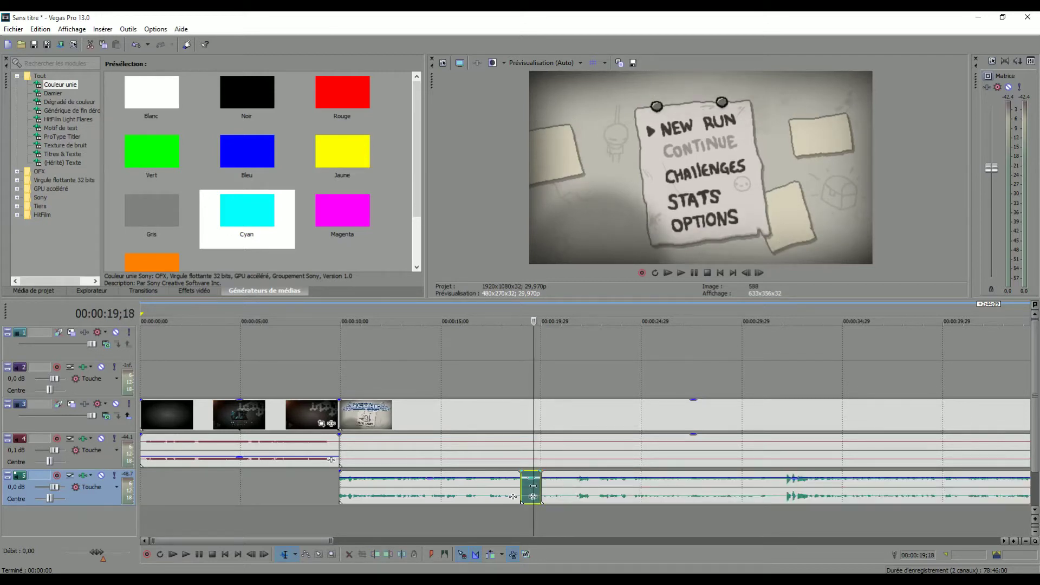
pyautogui.press('Delete')
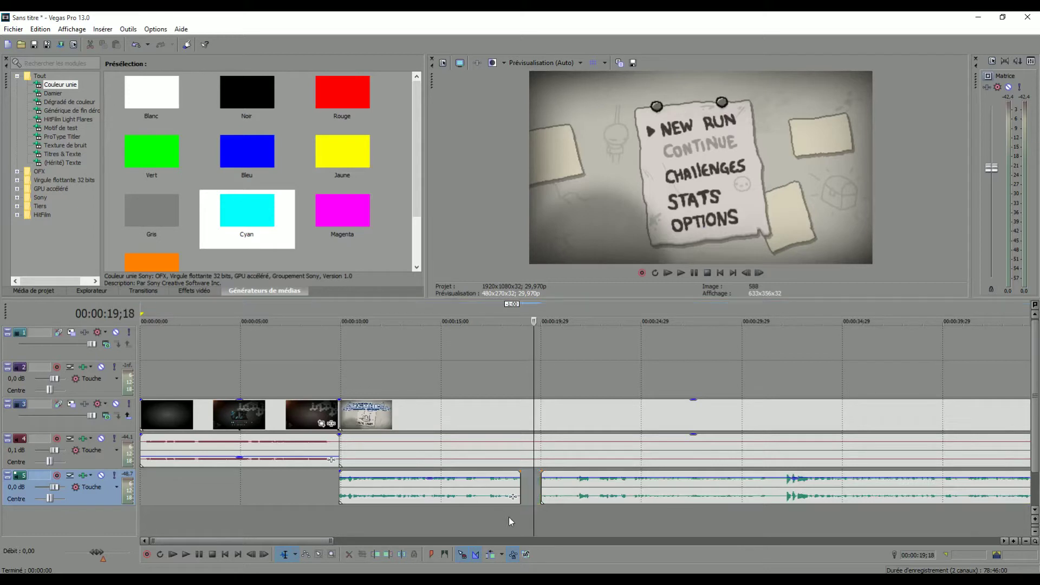
# Play from 00:00:17;16 across the gap in the separate audio and pause just after it
pyautogui.click(492, 512)
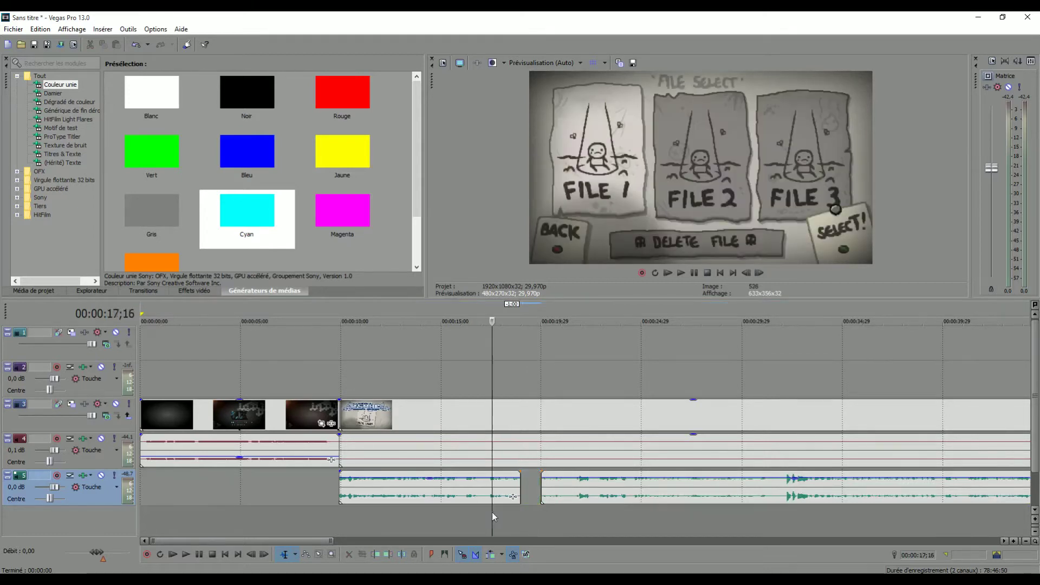
pyautogui.click(682, 274)
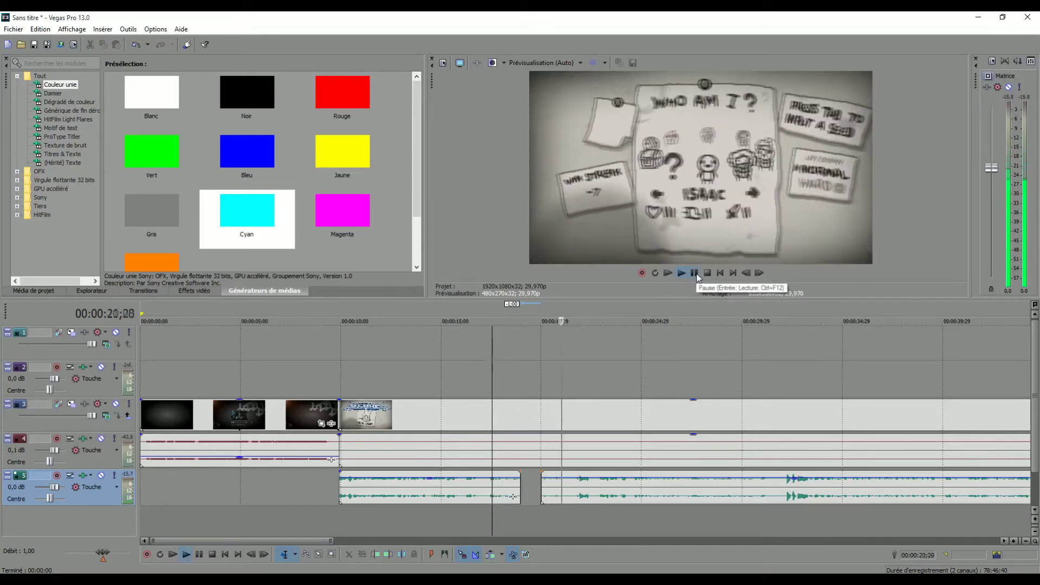
pyautogui.click(695, 274)
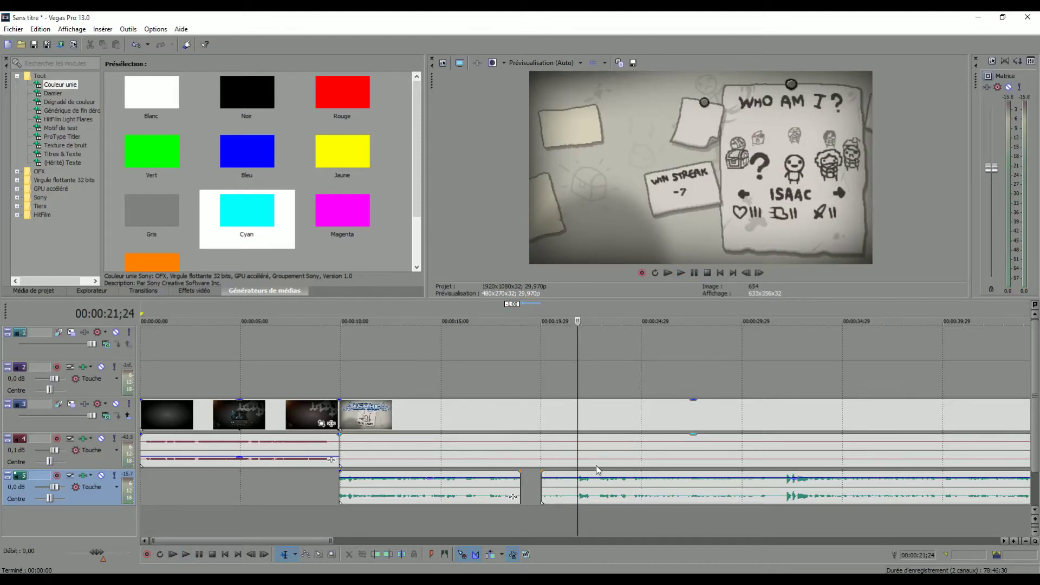
# Extend the gameplay clip's end well past its original length, and trim it back to the end of the separate audio
pyautogui.scroll(-5, 595, 465)
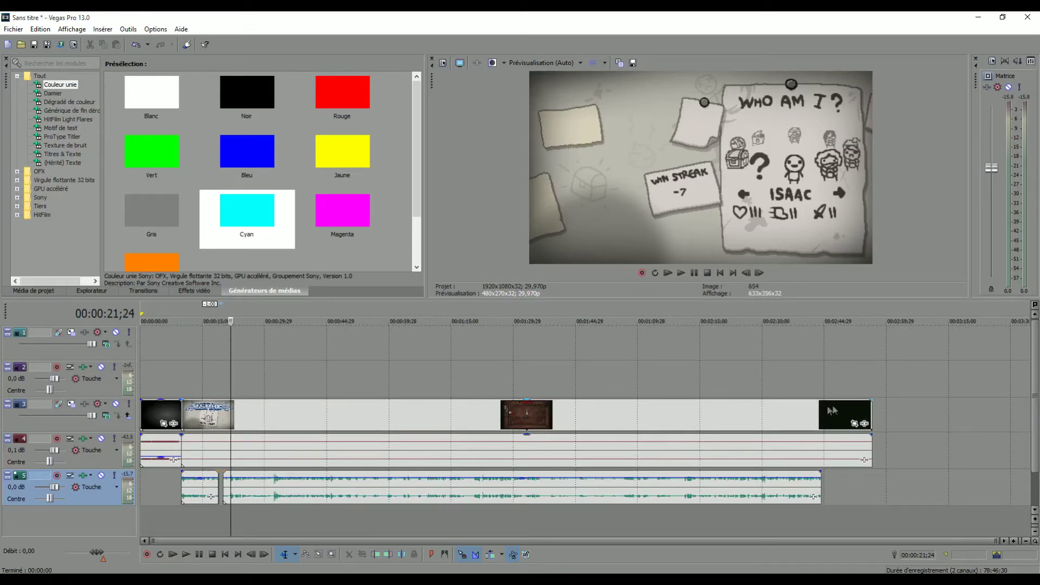
pyautogui.click(770, 411)
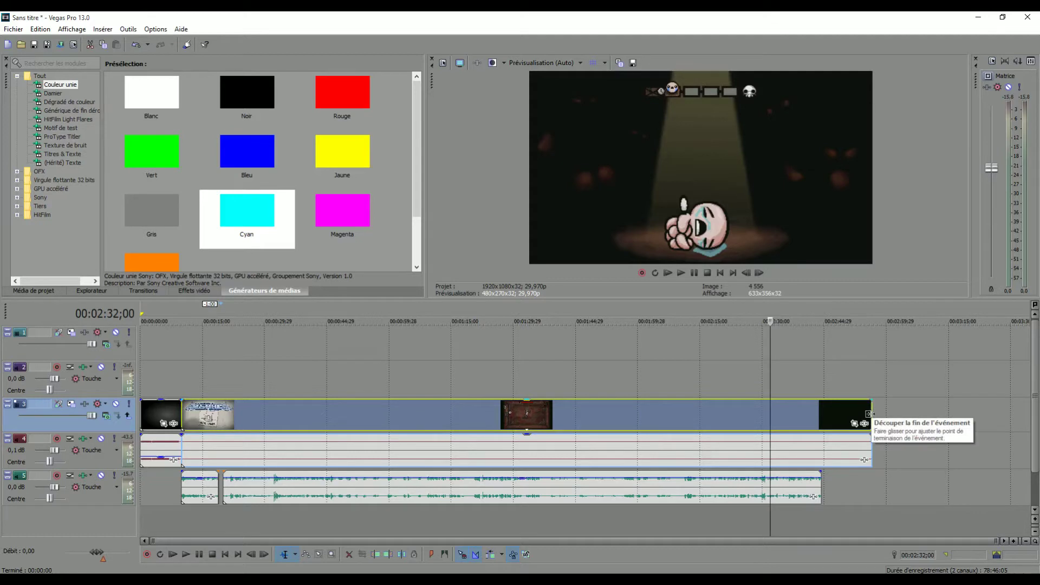
pyautogui.moveTo(869, 413); pyautogui.dragTo(997, 407)
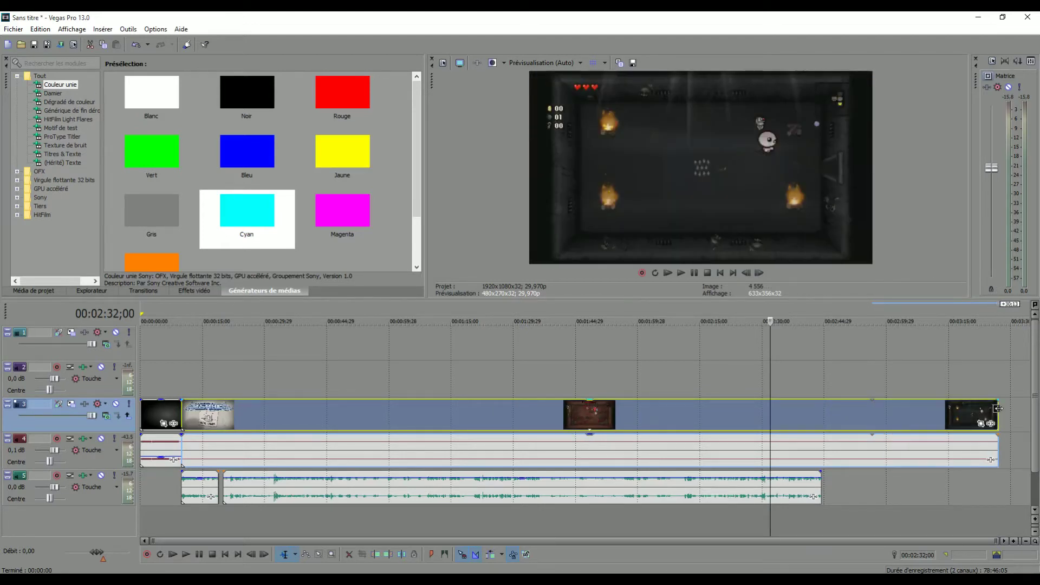
pyautogui.moveTo(997, 407); pyautogui.dragTo(820, 412)
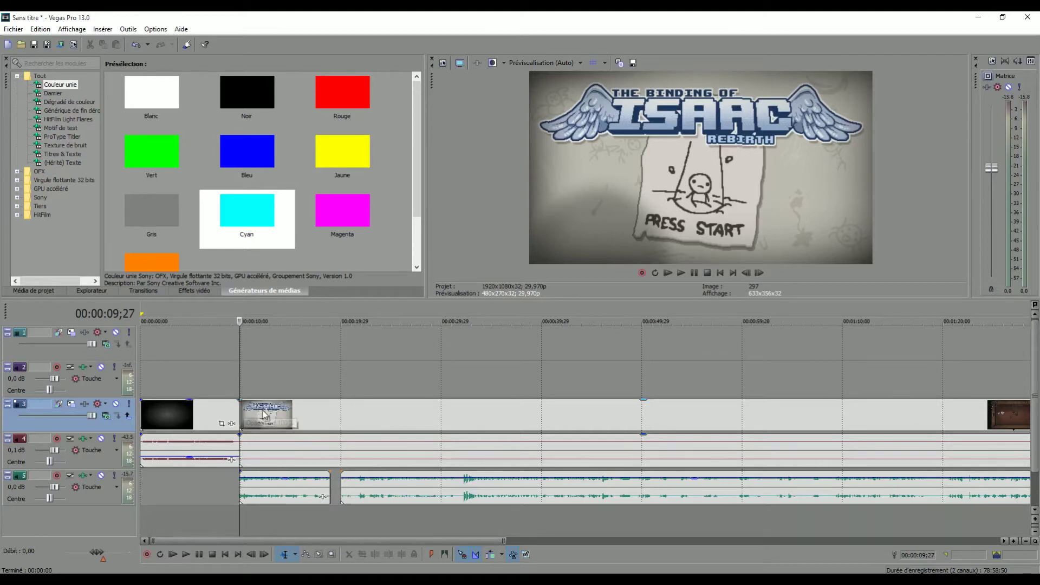
# Add a fade-in of 00:00:04;18 to the gameplay video's start and preview it from 00:00:09;27
pyautogui.click(243, 407)
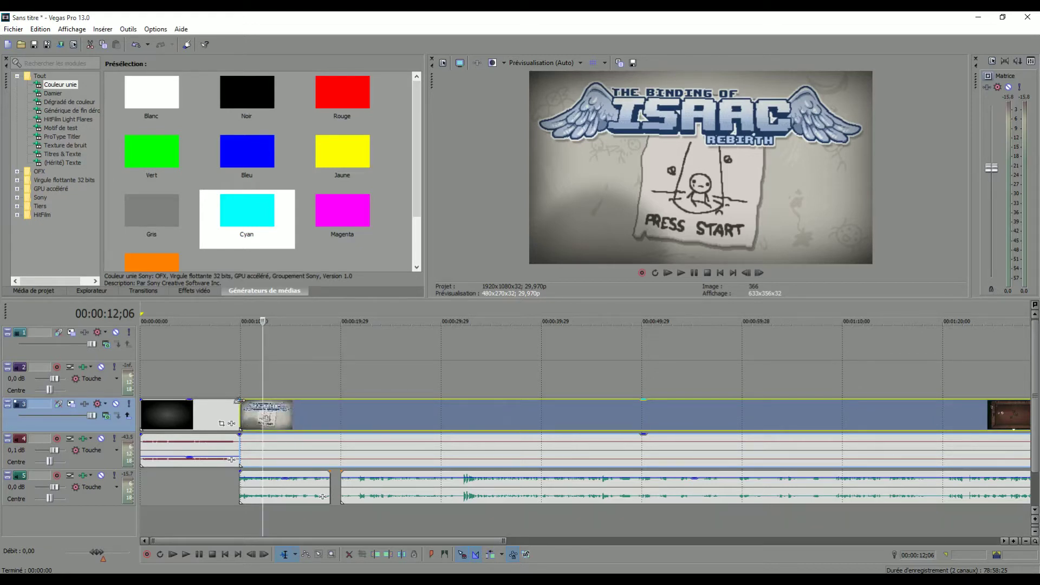
pyautogui.moveTo(240, 400); pyautogui.dragTo(285, 402)
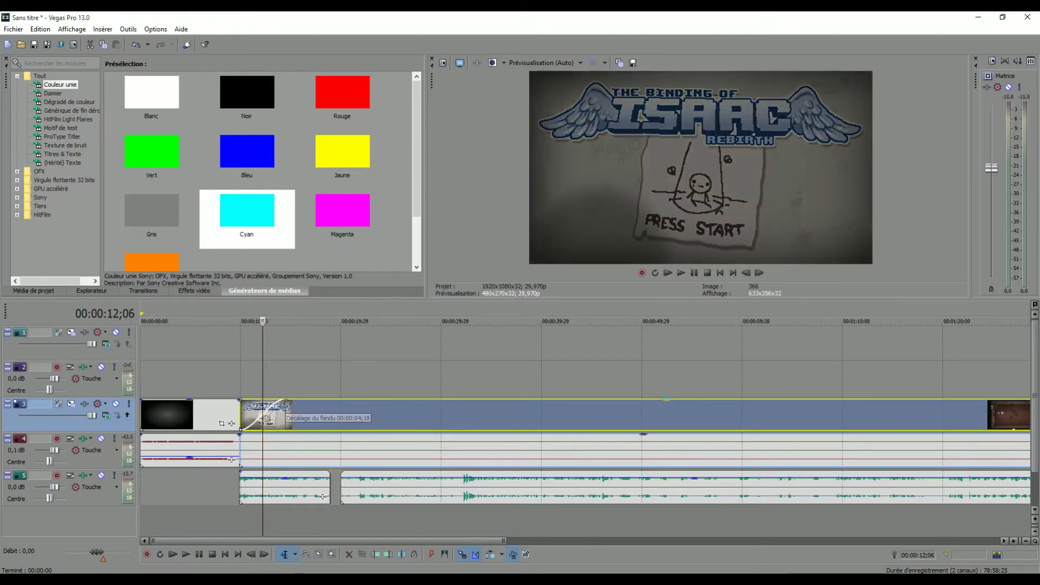
pyautogui.click(238, 473)
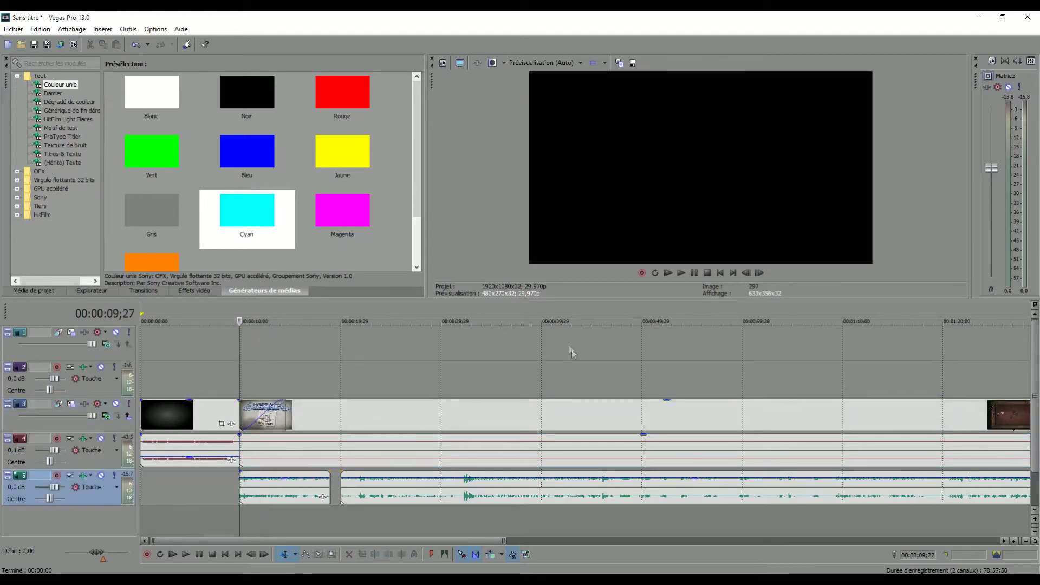
pyautogui.click(681, 273)
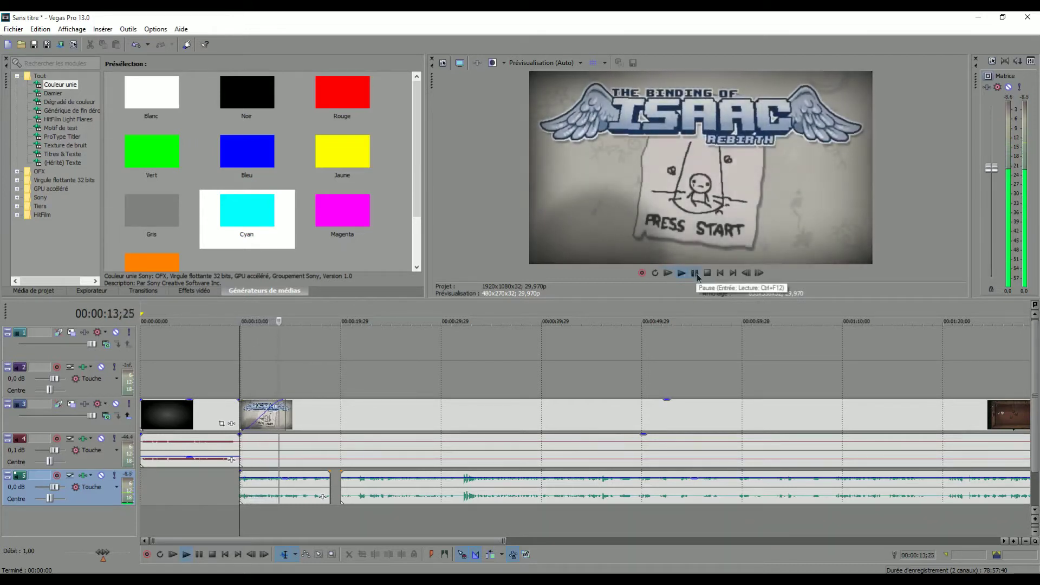
pyautogui.click(694, 273)
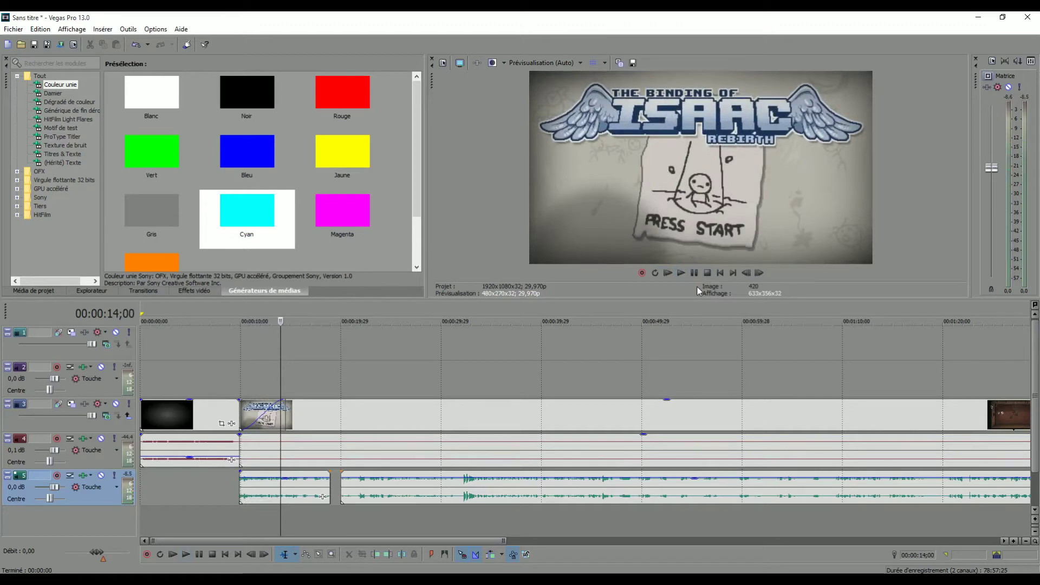
# Add a fade-in of about 5.7 seconds to the start of the separate audio and preview it from 00:00:09;27
pyautogui.moveTo(238, 472); pyautogui.dragTo(296, 469)
pyautogui.click(238, 480)
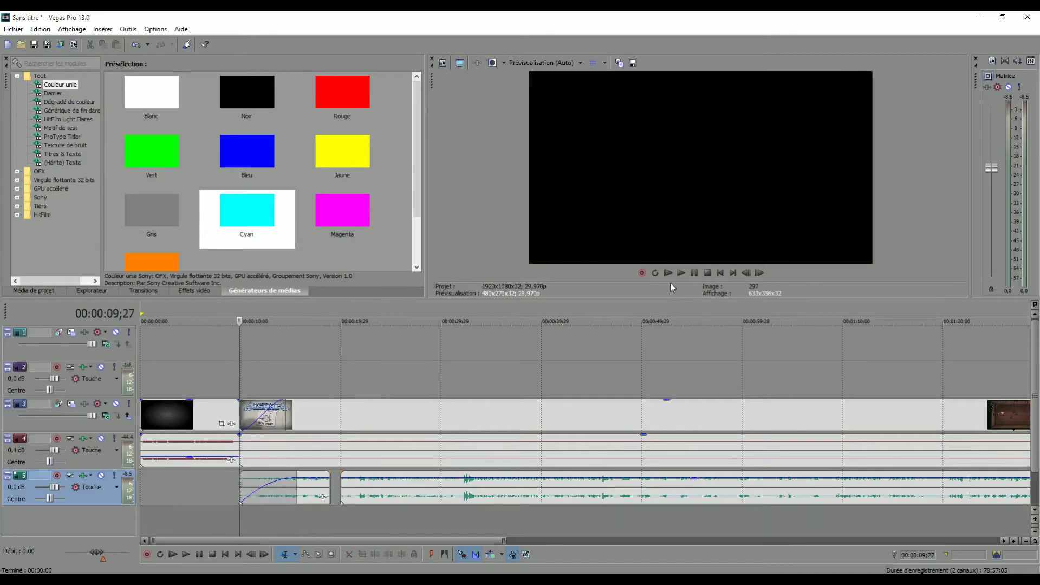
pyautogui.click(680, 273)
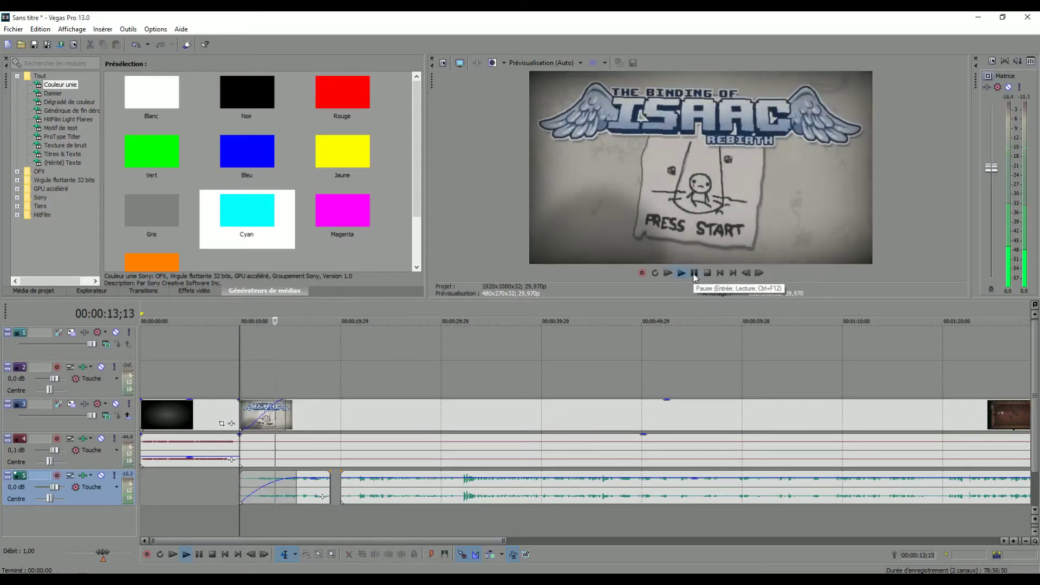
pyautogui.click(693, 274)
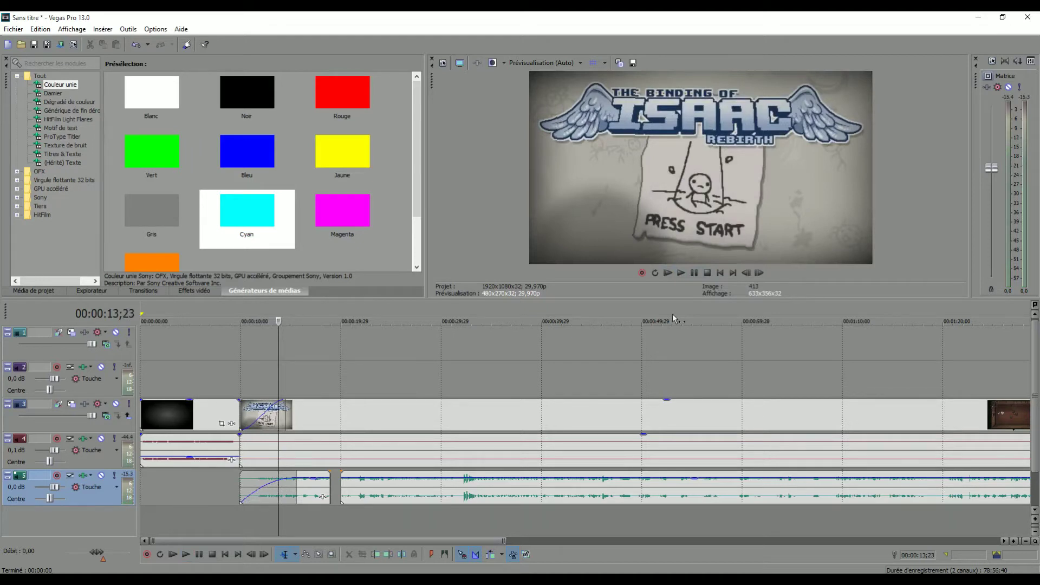
# Add a fade-out to the end of the gameplay video and preview it in playback
pyautogui.scroll(-2, 665, 390)
pyautogui.scroll(-2, 489, 416)
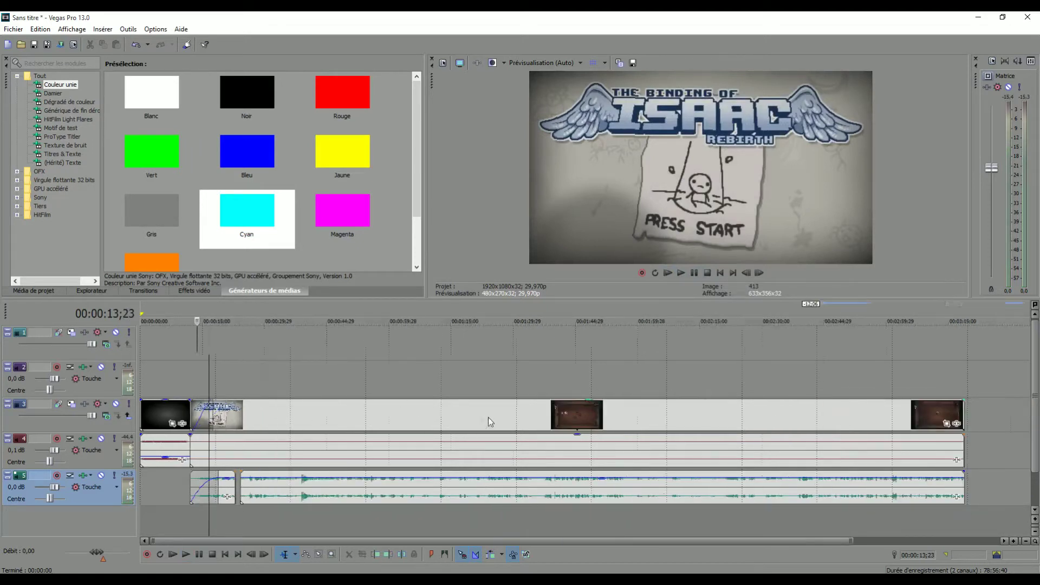
pyautogui.click(826, 403)
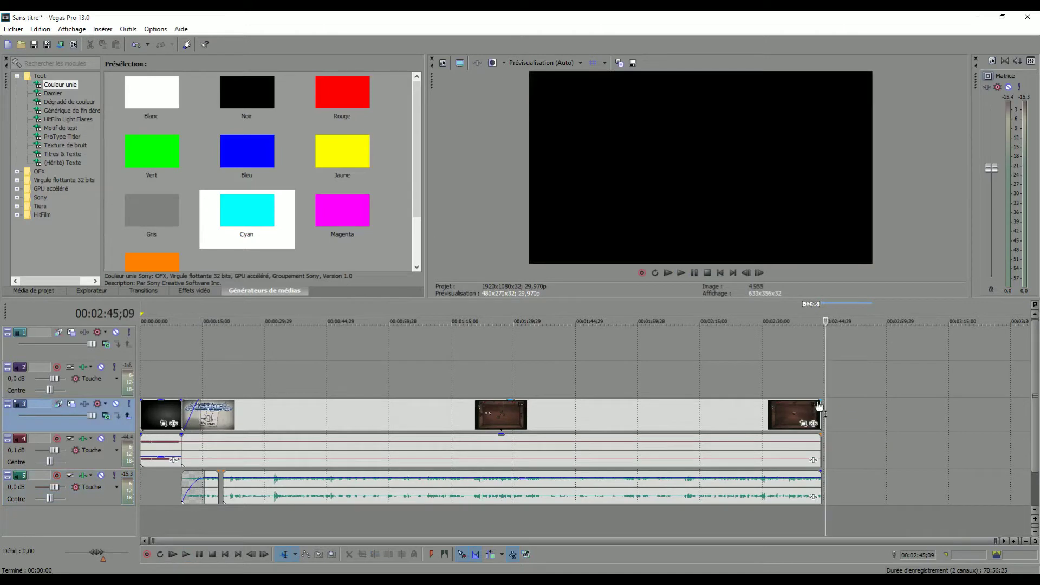
pyautogui.moveTo(822, 400); pyautogui.dragTo(784, 388)
pyautogui.press('space')
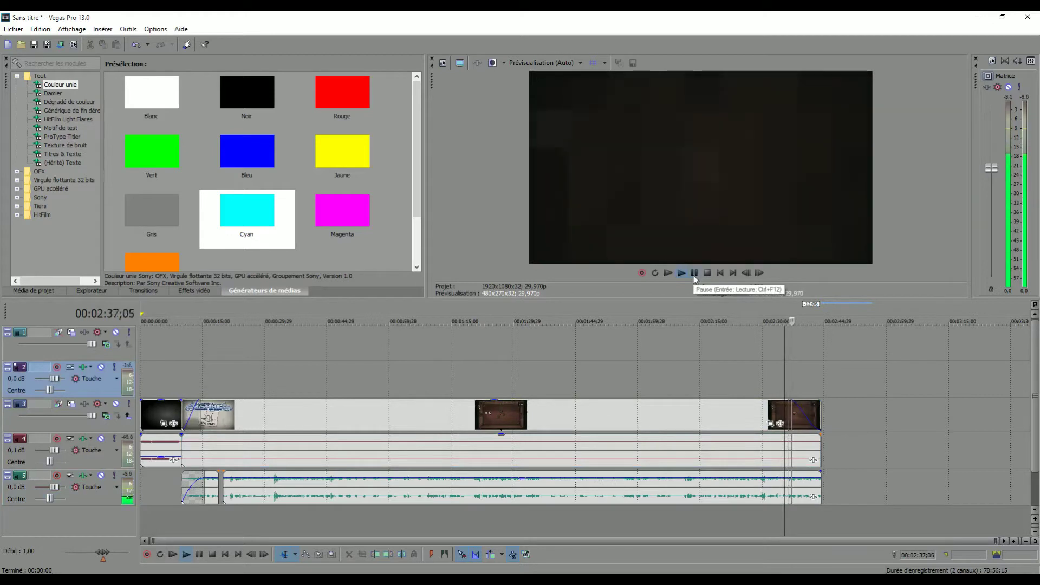
pyautogui.click(693, 276)
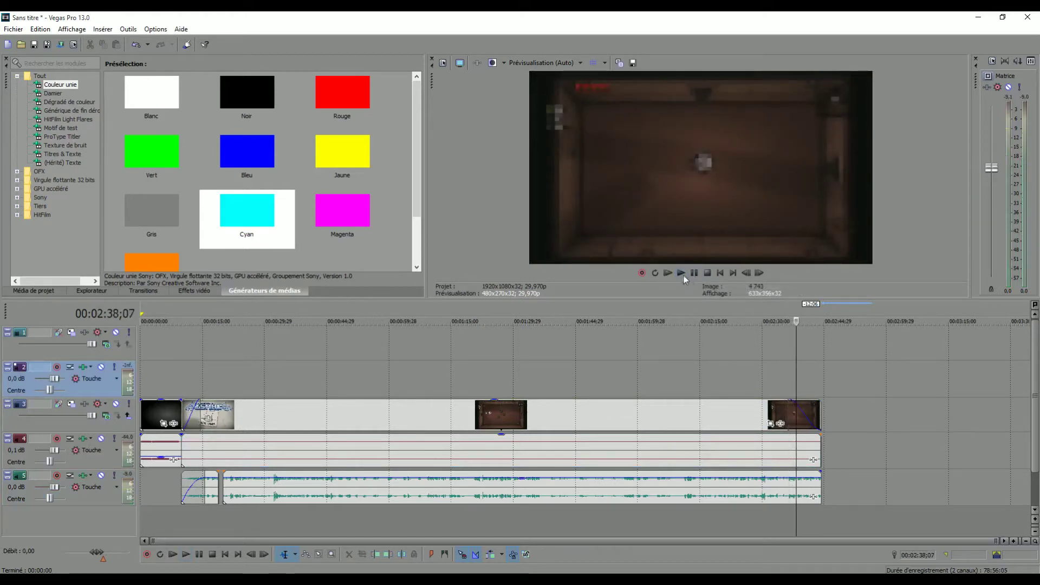
pyautogui.click(693, 274)
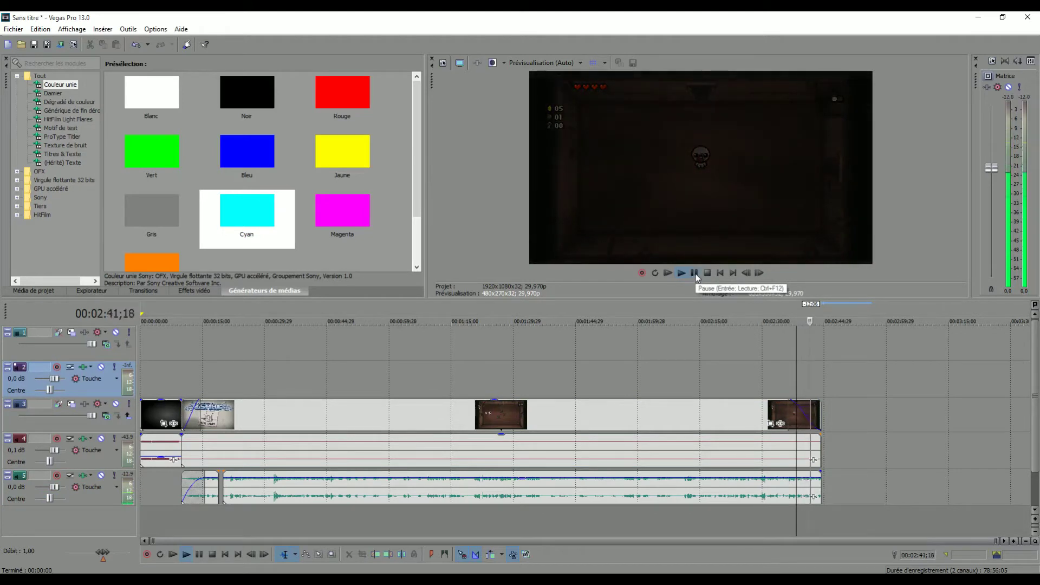
pyautogui.click(694, 275)
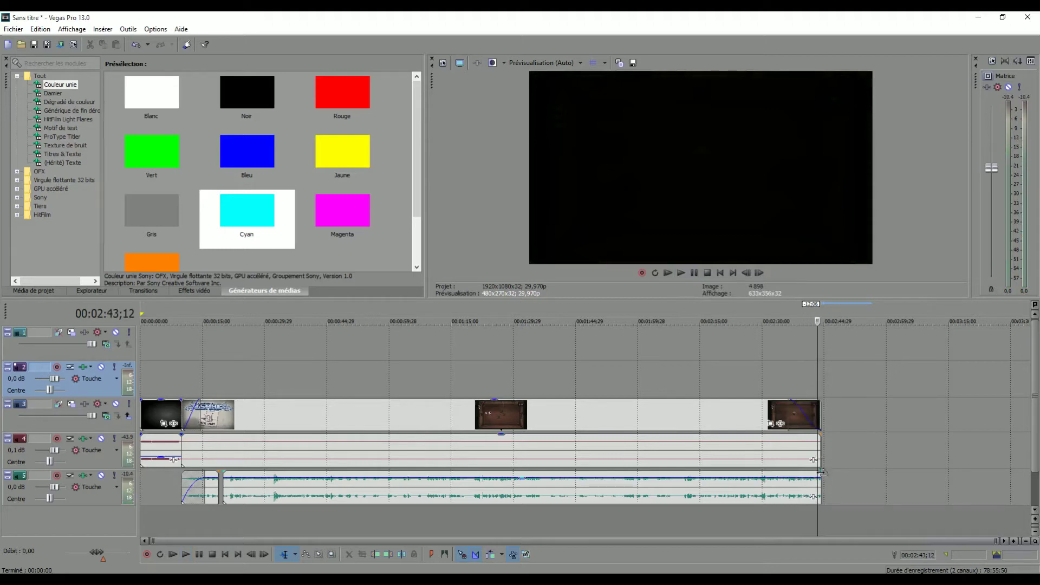
# Add a fade-out of about 12 seconds to the end of the separate audio and play it from the fade's start
pyautogui.moveTo(821, 472); pyautogui.dragTo(772, 474)
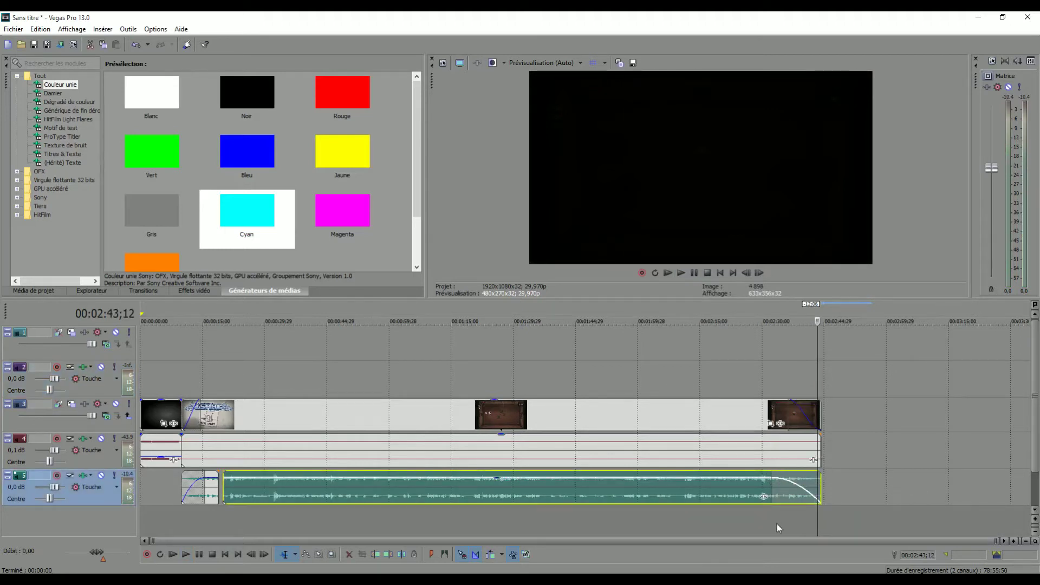
pyautogui.click(681, 274)
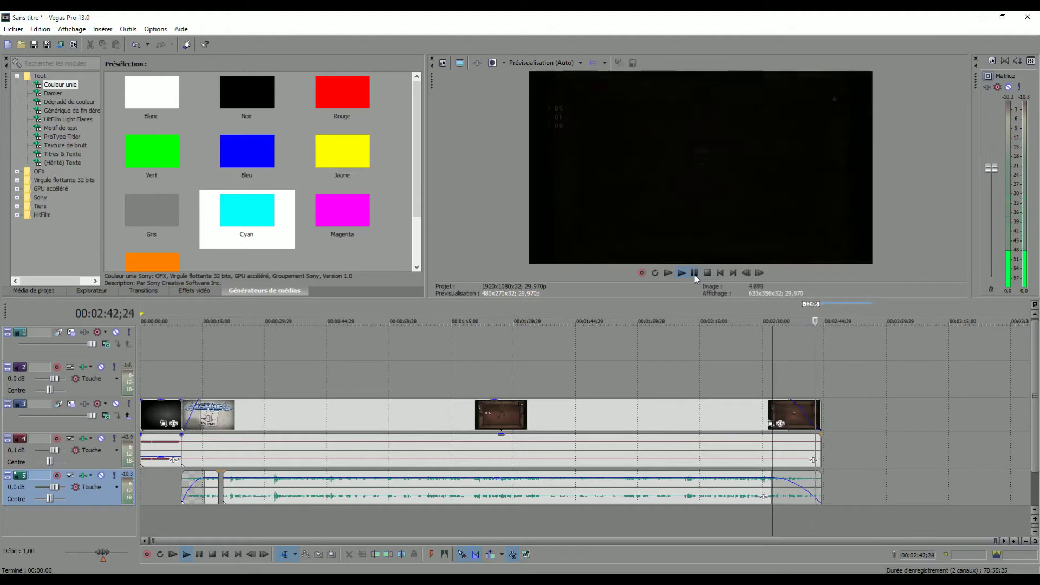
pyautogui.click(695, 273)
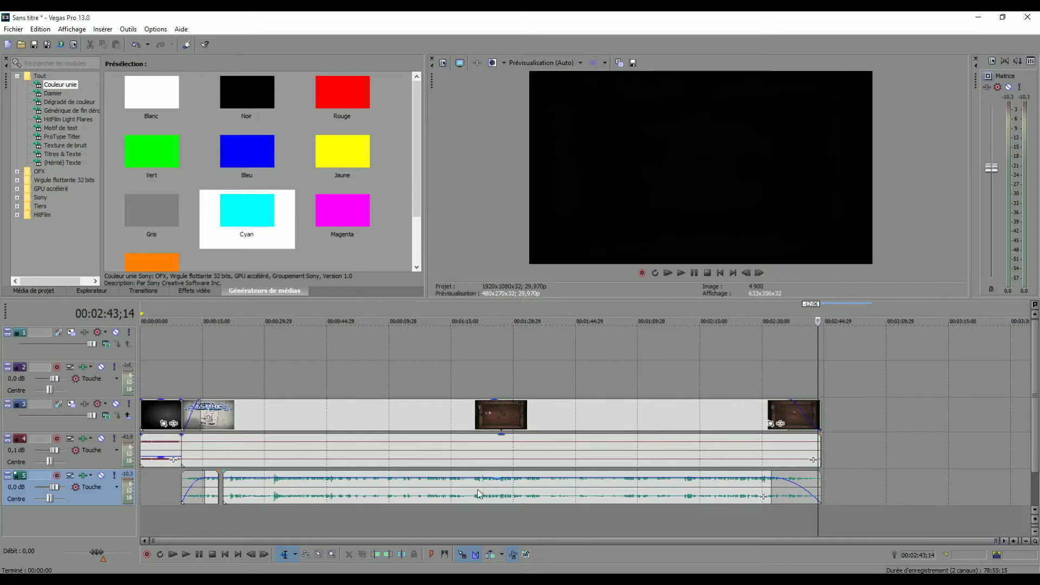
# Examine the fade-ins at the start of the gameplay video and separate audio, placing the cursor at 00:00:15;17 and back at 00:00:09;27
pyautogui.scroll(1, 344, 508)
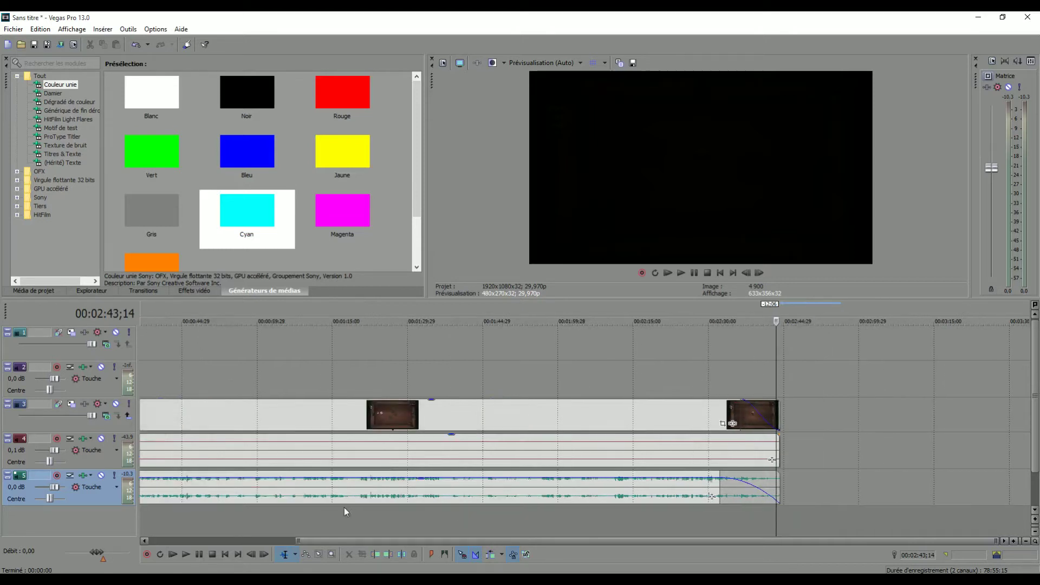
pyautogui.scroll(-1, 358, 512)
pyautogui.click(219, 511)
pyautogui.scroll(2, 222, 517)
pyautogui.click(238, 517)
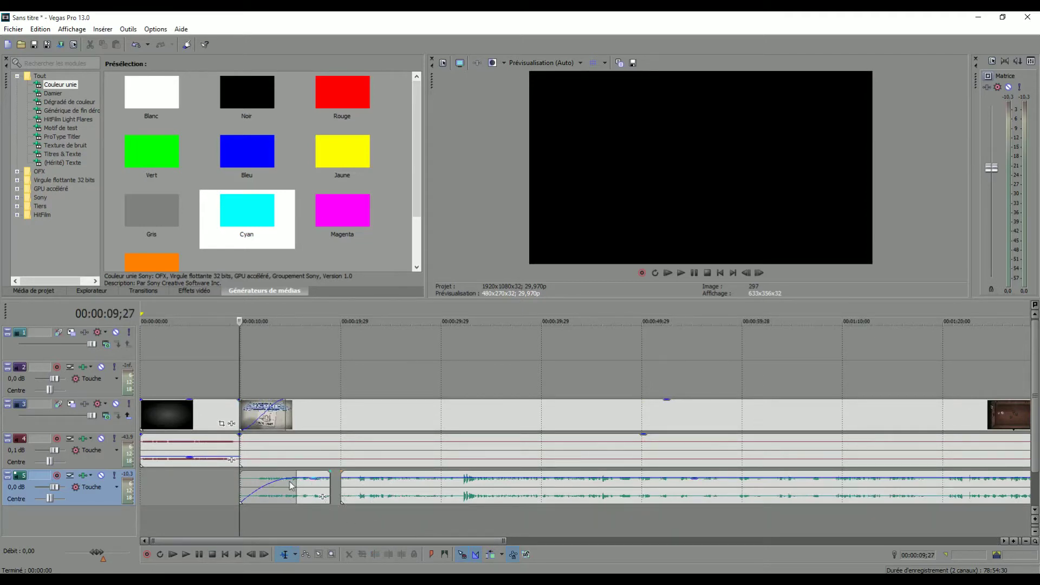
pyautogui.scroll(4, 315, 504)
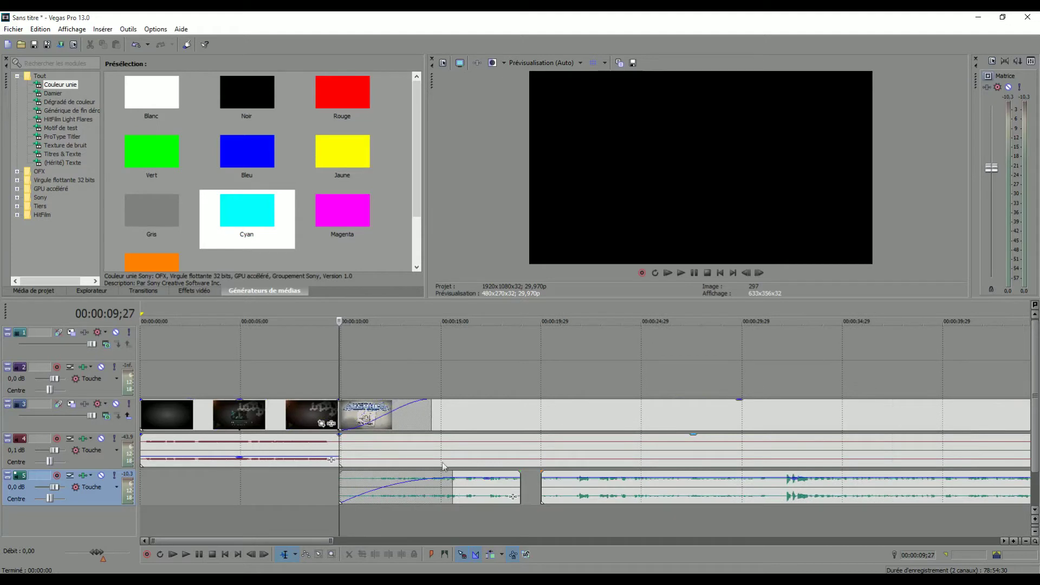
pyautogui.click(453, 390)
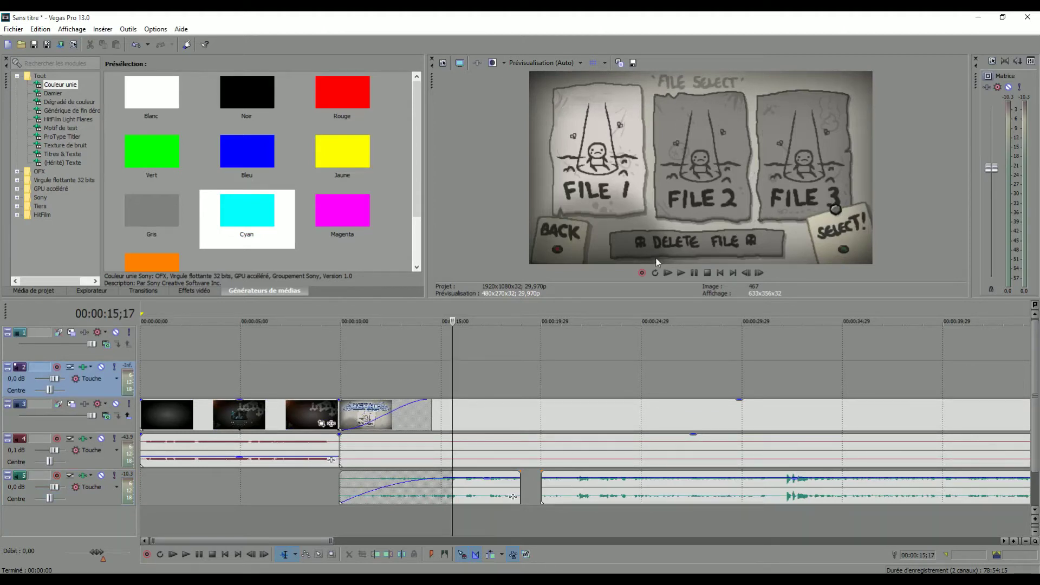
pyautogui.click(340, 392)
pyautogui.scroll(-1, 401, 391)
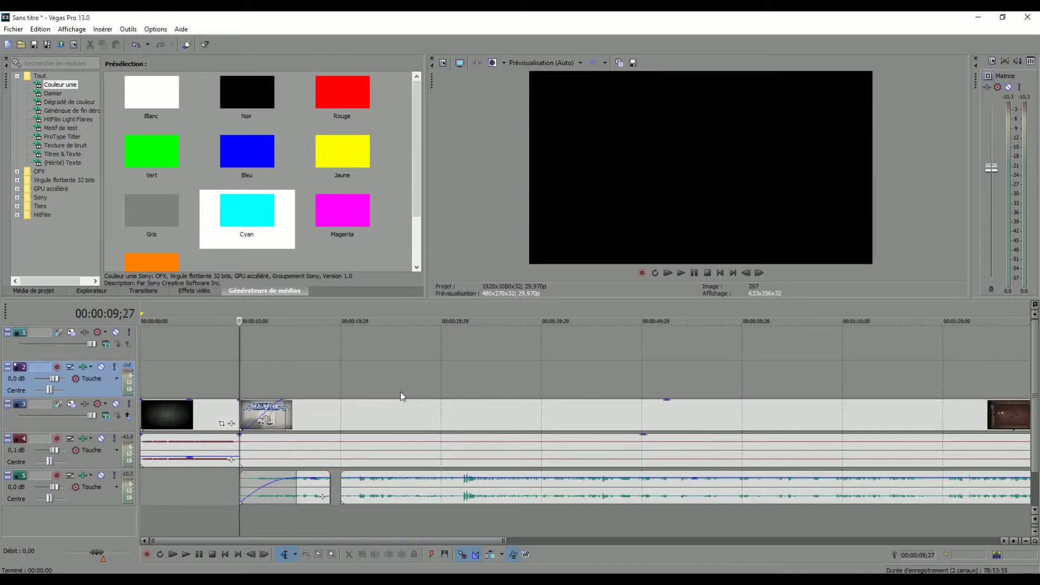
pyautogui.scroll(-1, 401, 392)
pyautogui.scroll(-1, 401, 391)
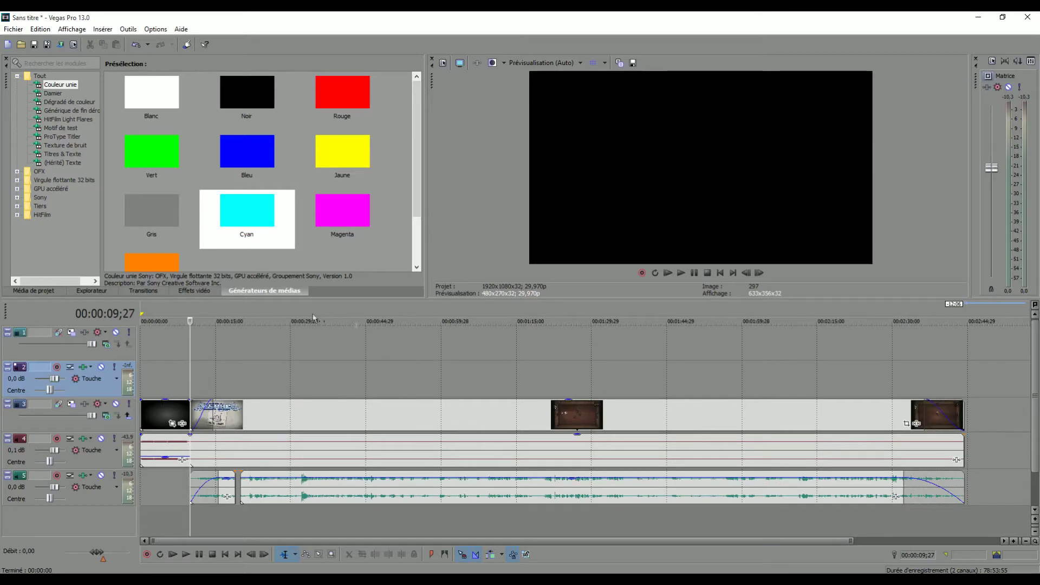
# Show the Titres & Texte presets, and insert a new video track above the others with the cursor at 00:00:17;18
pyautogui.click(70, 155)
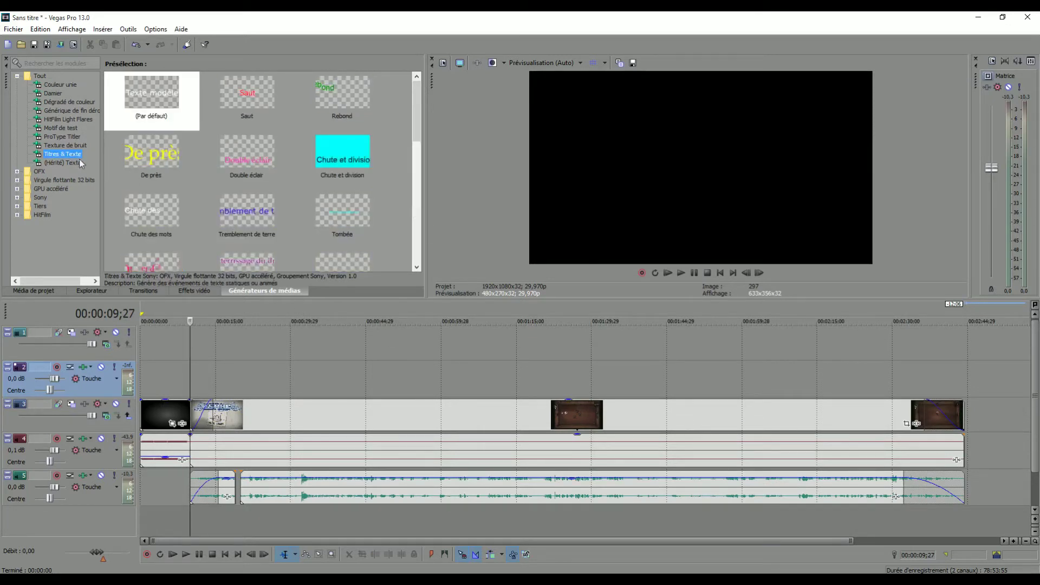
pyautogui.click(228, 354)
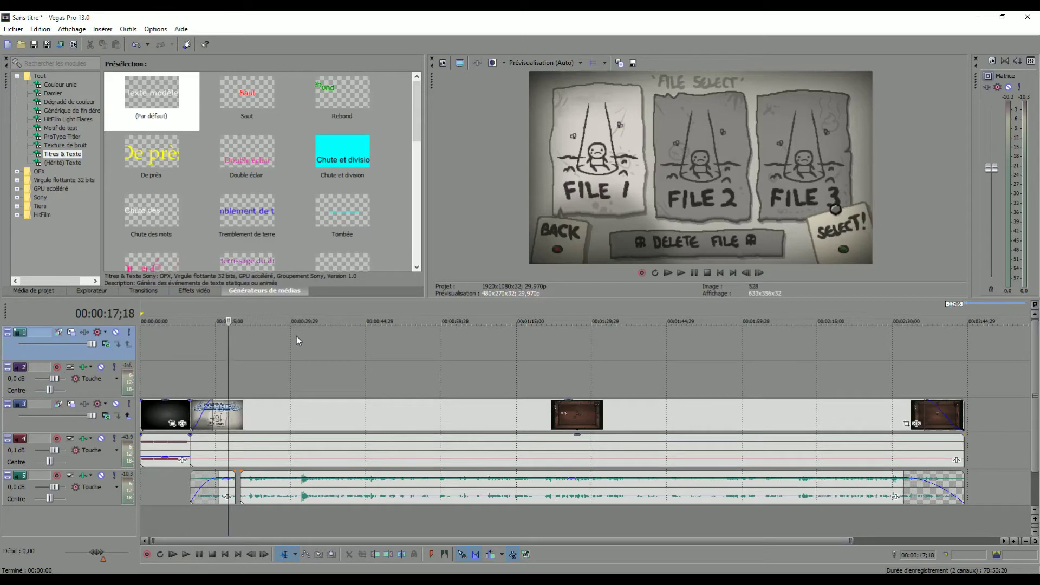
pyautogui.hotkey('ctrl', 'shift', 'q')
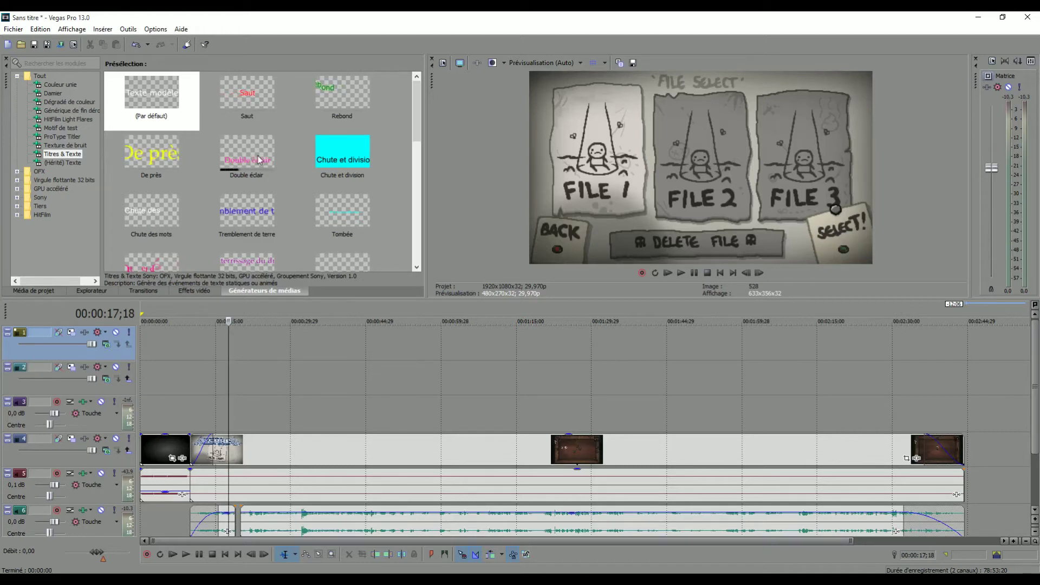
# Browse the Titres & Texte presets and add the (Par défaut) title to the topmost video track at 00:00:17;18
pyautogui.scroll(-1, 221, 157)
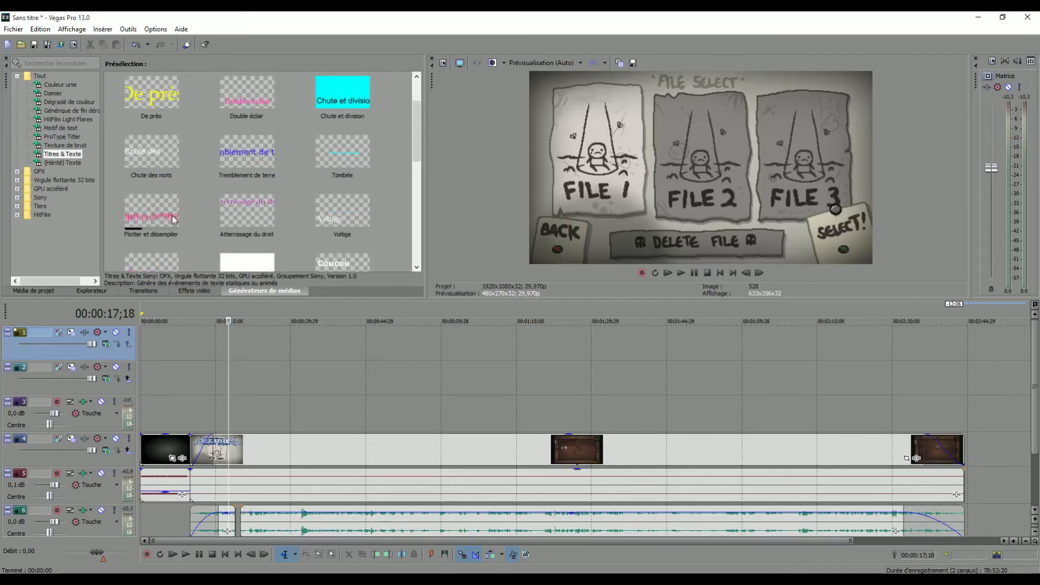
pyautogui.scroll(-2, 352, 212)
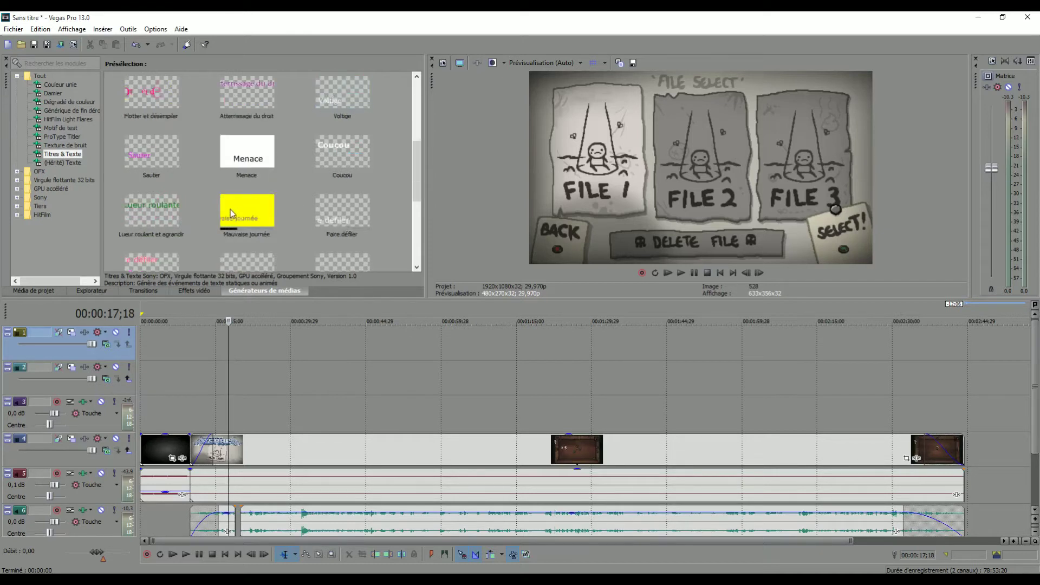
pyautogui.scroll(-3, 164, 210)
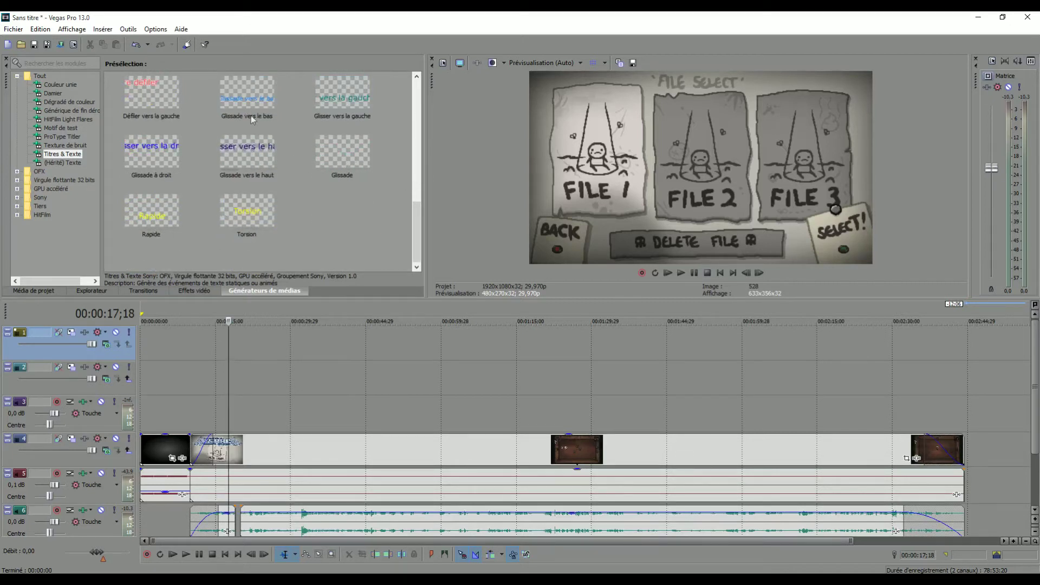
pyautogui.scroll(5, 255, 109)
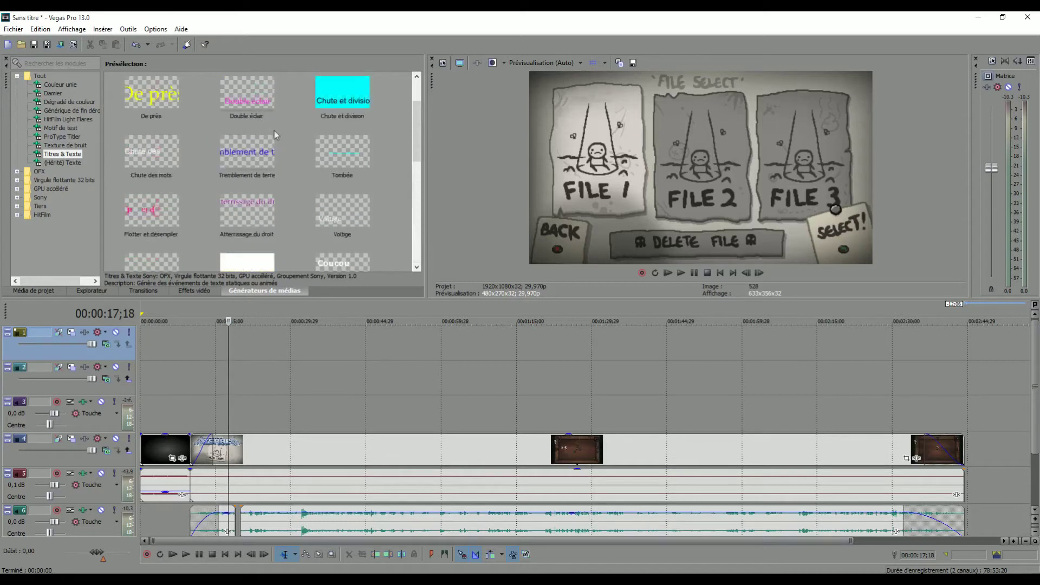
pyautogui.scroll(2, 297, 143)
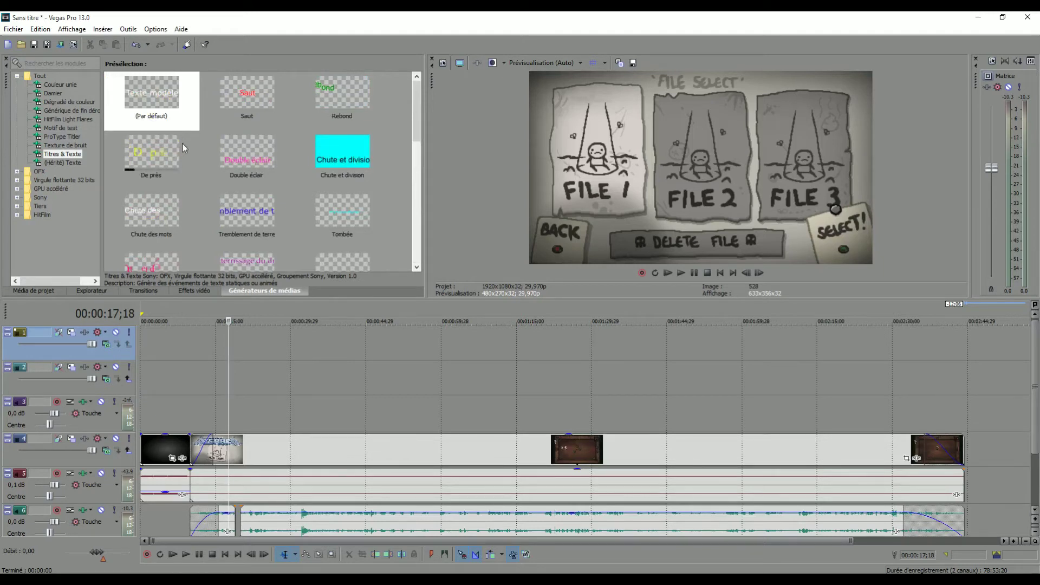
pyautogui.click(166, 104)
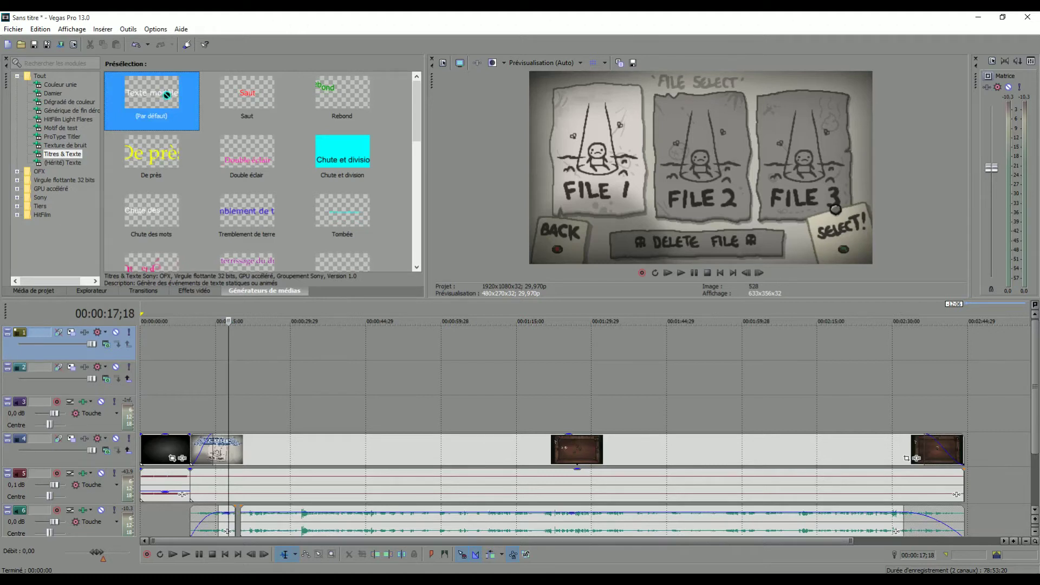
pyautogui.moveTo(169, 127); pyautogui.dragTo(225, 349)
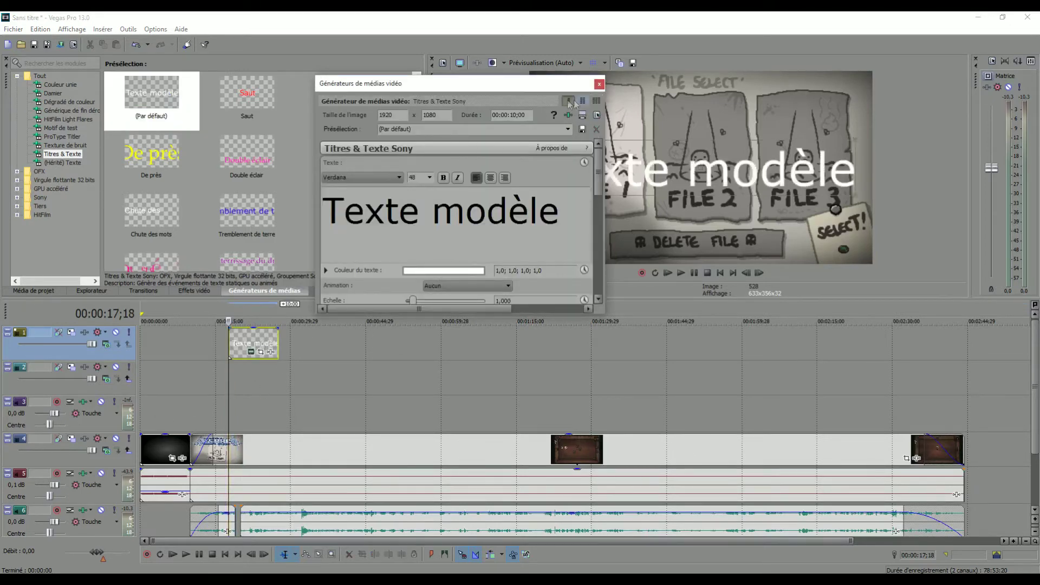
# Move the title text from the middle to the upper part of the video frame, keeping its settings window clear of the preview
pyautogui.moveTo(544, 88); pyautogui.dragTo(447, 80)
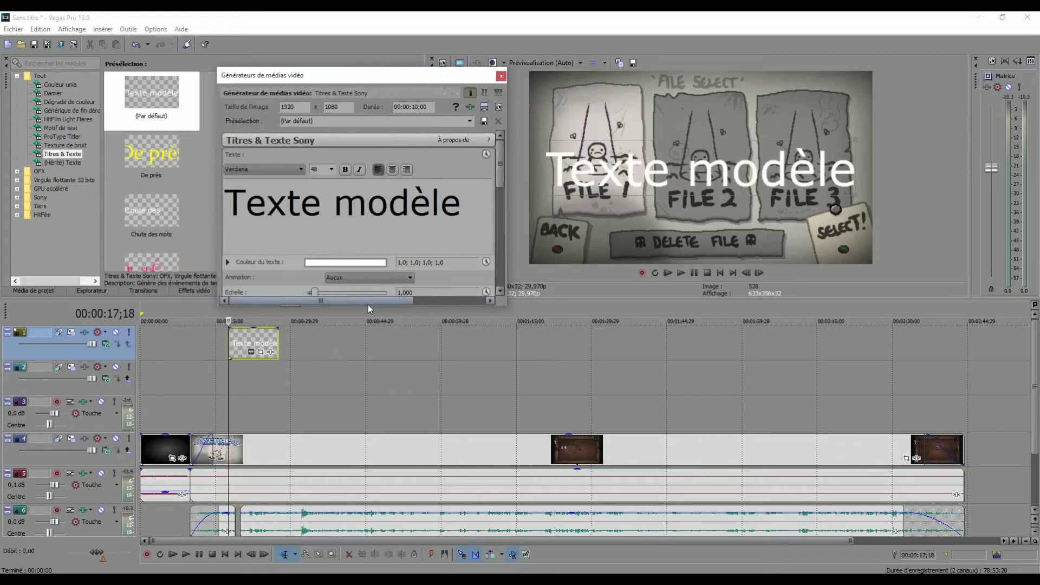
pyautogui.moveTo(716, 179); pyautogui.dragTo(724, 147)
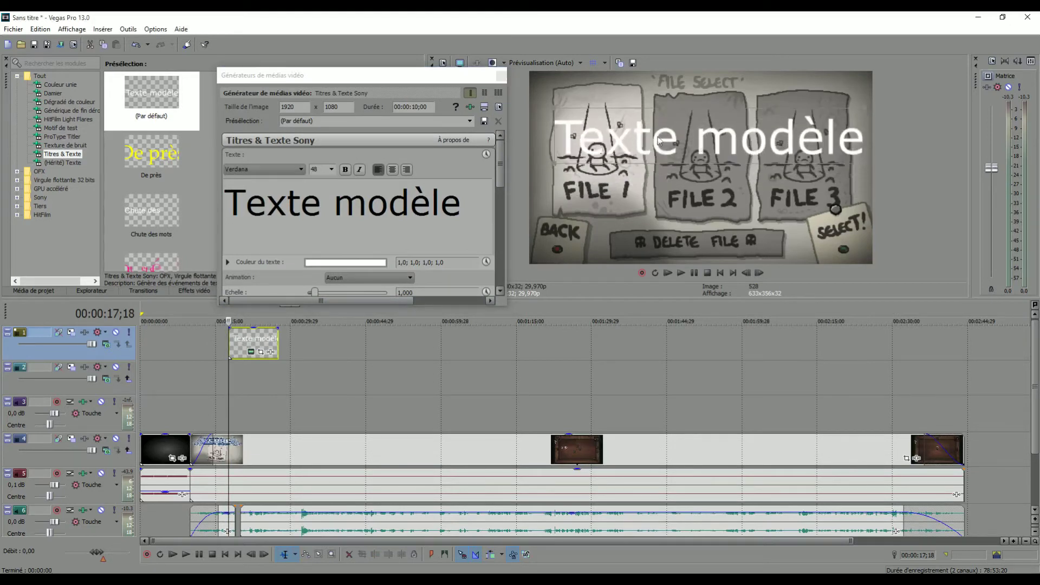
pyautogui.moveTo(714, 154); pyautogui.dragTo(710, 116)
# Replace the title's sample text with "Vidéo Tuto SV"
pyautogui.click(461, 203)
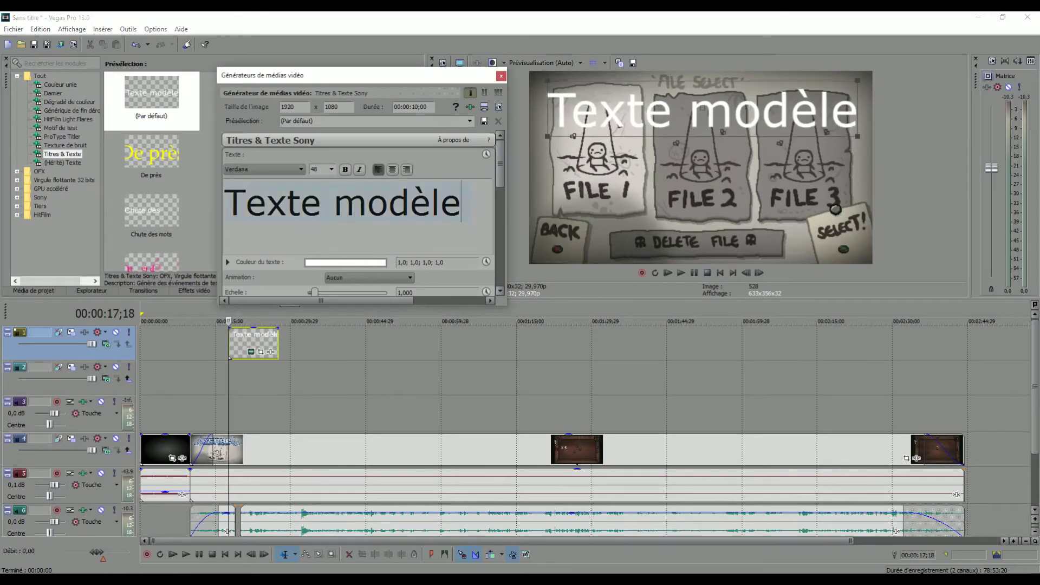
pyautogui.hotkey('ctrl', 'a')
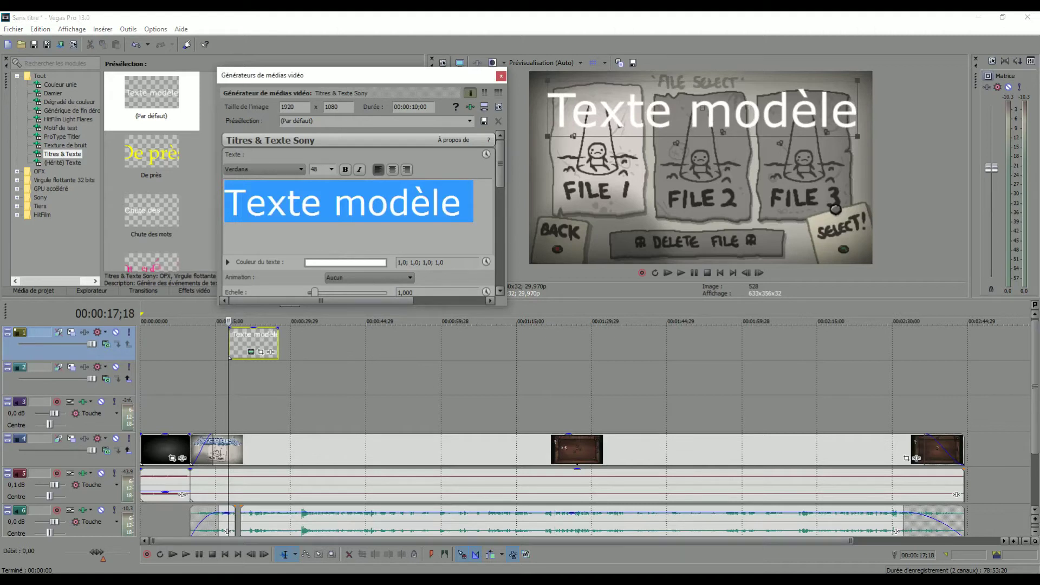
pyautogui.write('Vidé')
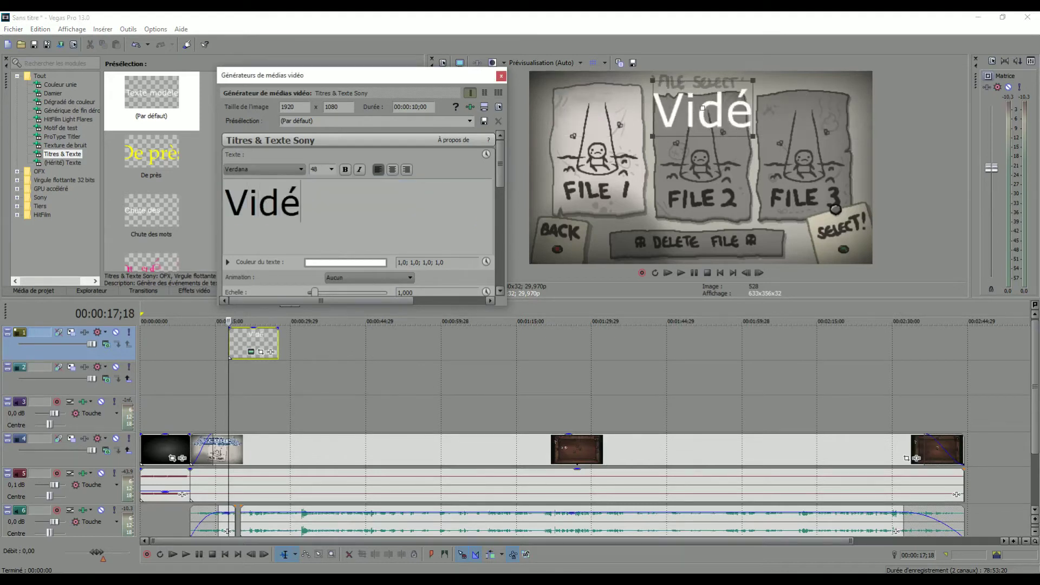
pyautogui.write('o Tuto')
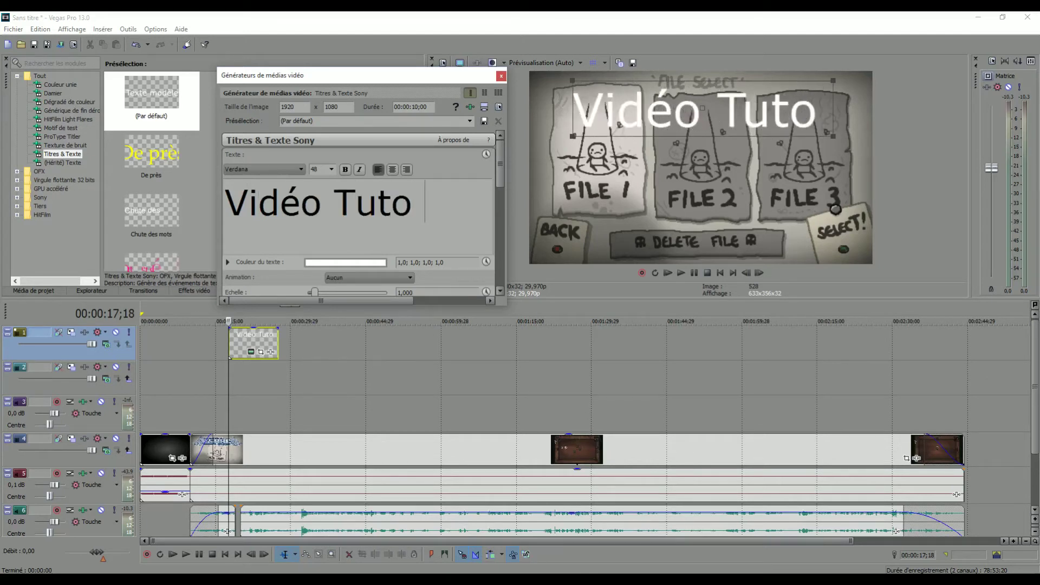
pyautogui.write(' SC')
pyautogui.press('BackSpace')
pyautogui.write('V')
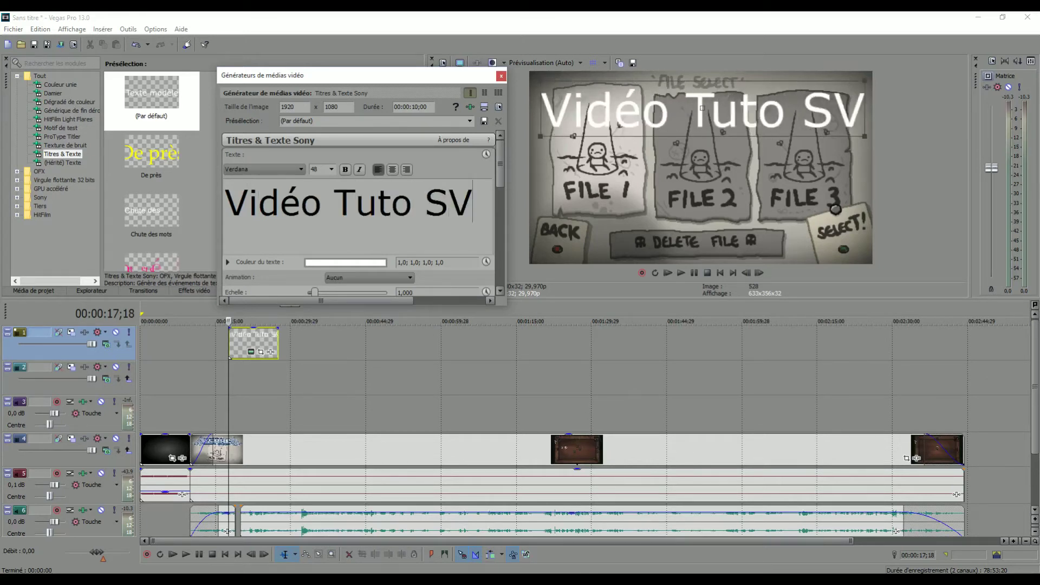
# Set the title's font to BadaBoom BB and replace the accented "é" in the text with a plain "E"
pyautogui.hotkey('ctrl', 'a')
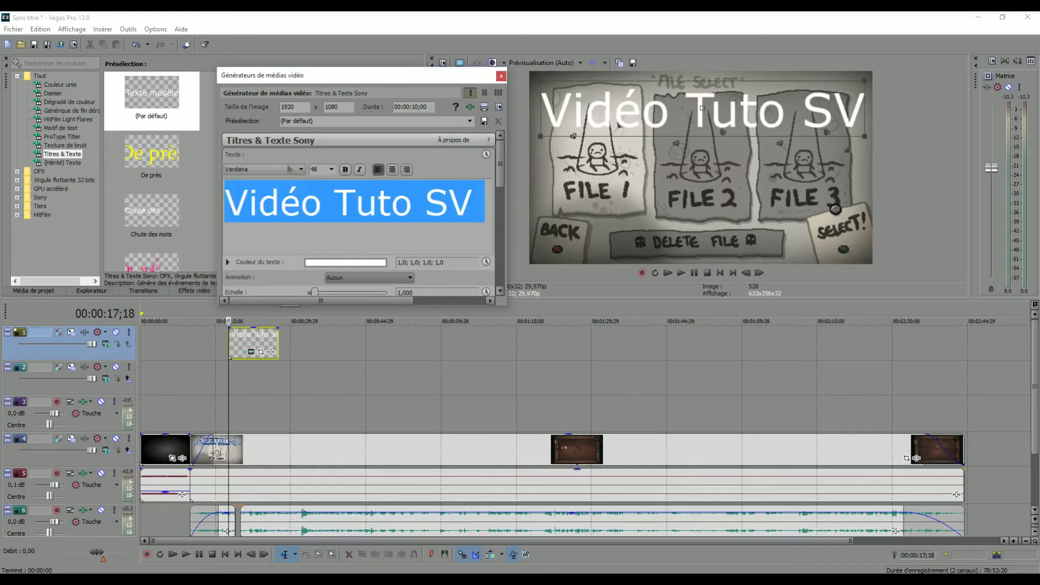
pyautogui.click(291, 168)
pyautogui.moveTo(301, 325); pyautogui.dragTo(300, 202)
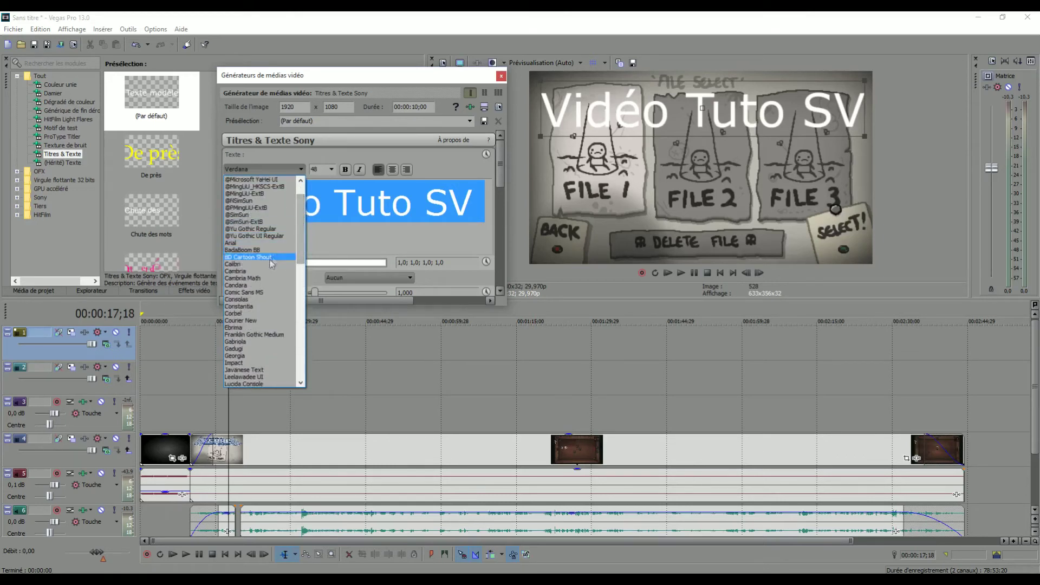
pyautogui.click(241, 249)
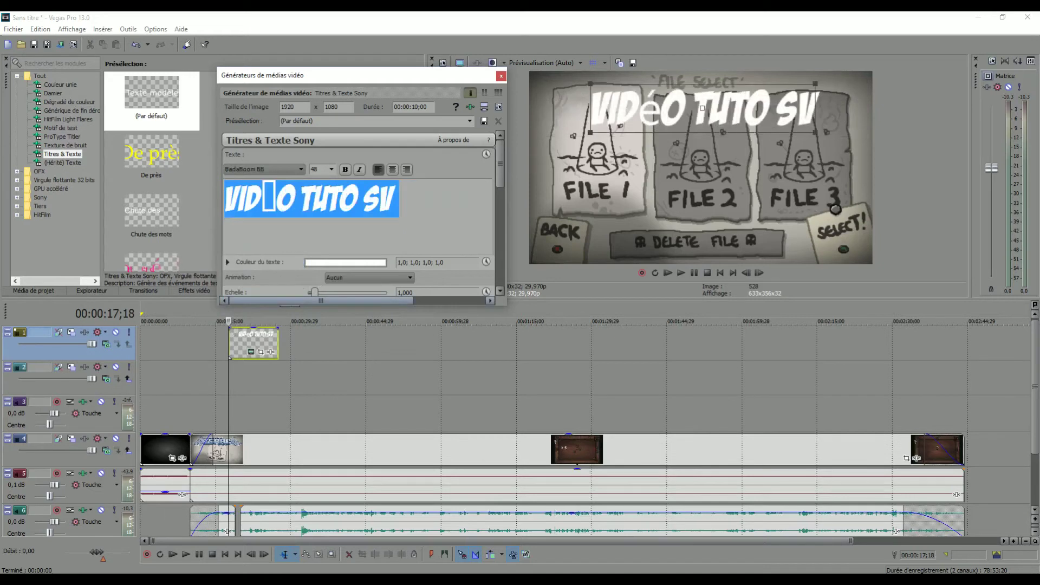
pyautogui.click(278, 199)
pyautogui.press('BackSpace')
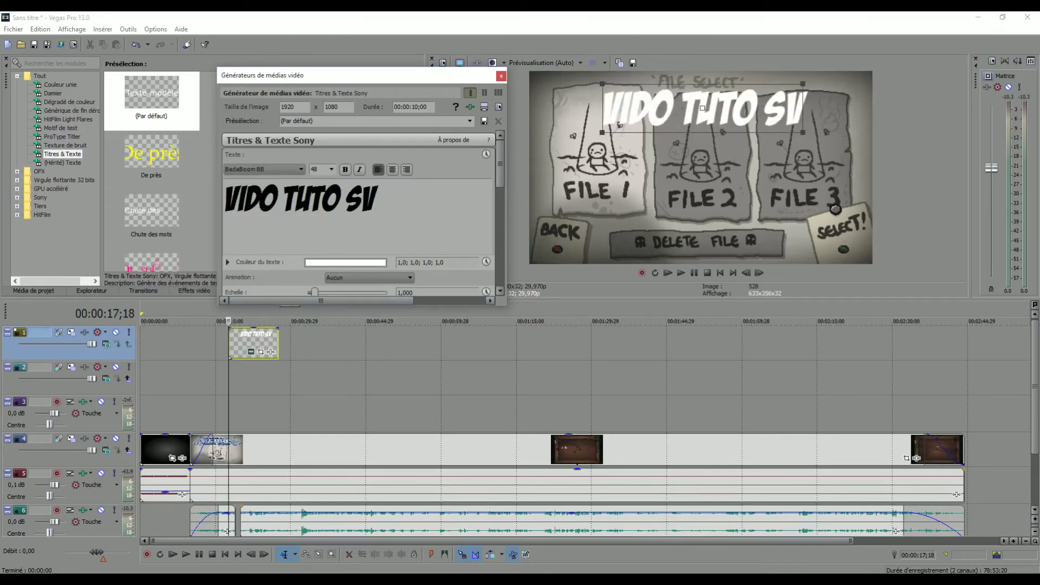
pyautogui.write('E')
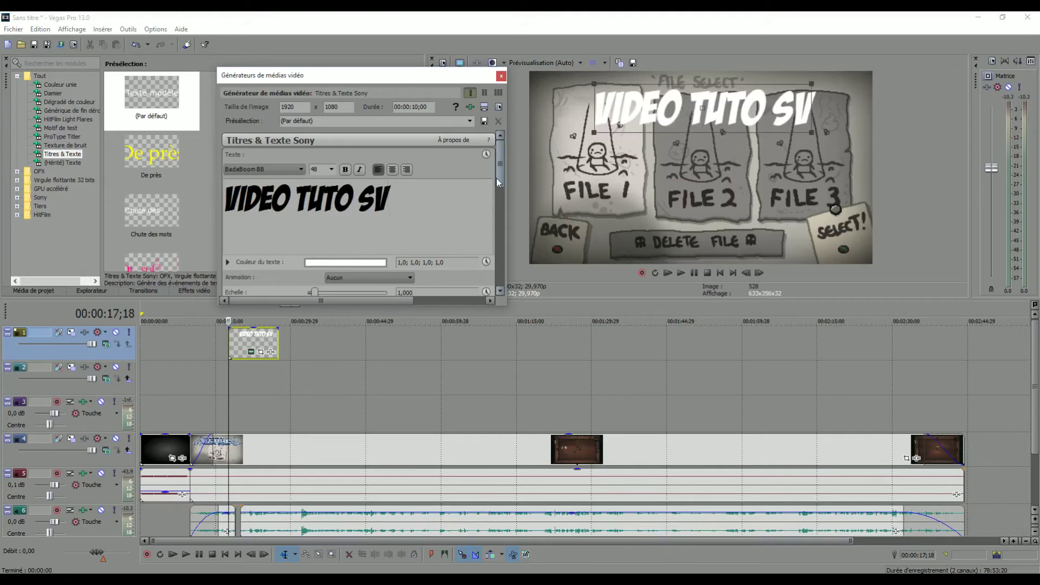
# Set the whole title text to font size 20 and scale it up in the preview to about 1,825
pyautogui.hotkey('ctrl', 'shift', 'Left')
pyautogui.hotkey('ctrl', 'shift', 'Left')
pyautogui.hotkey('ctrl', 'shift', 'Left')
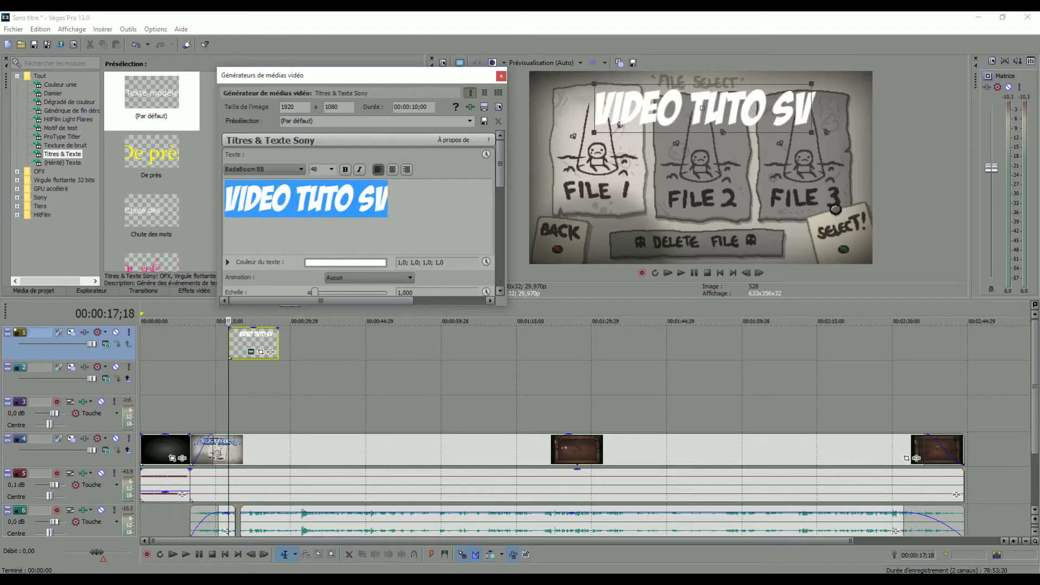
pyautogui.click(331, 169)
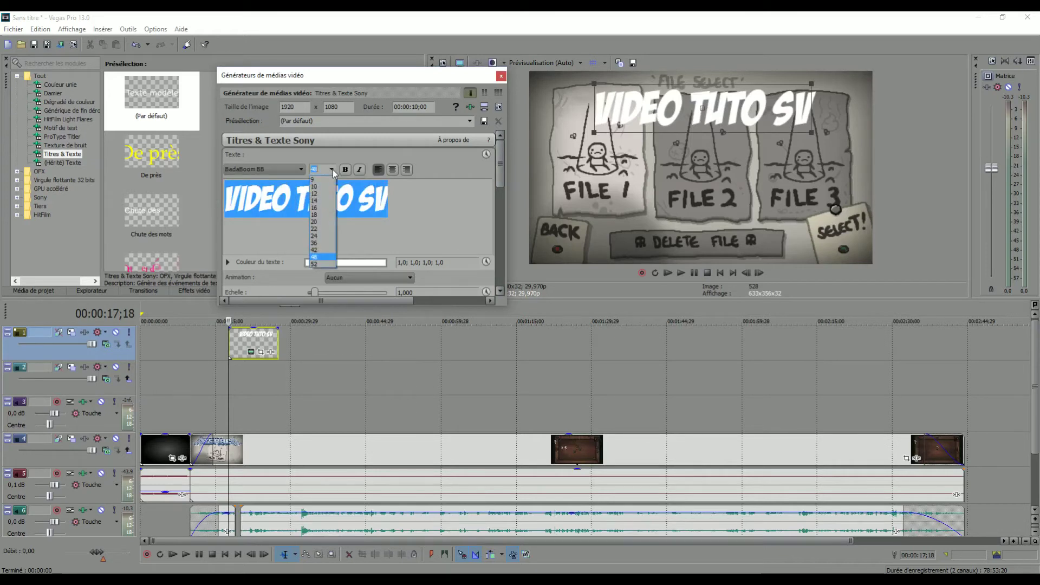
pyautogui.click(314, 221)
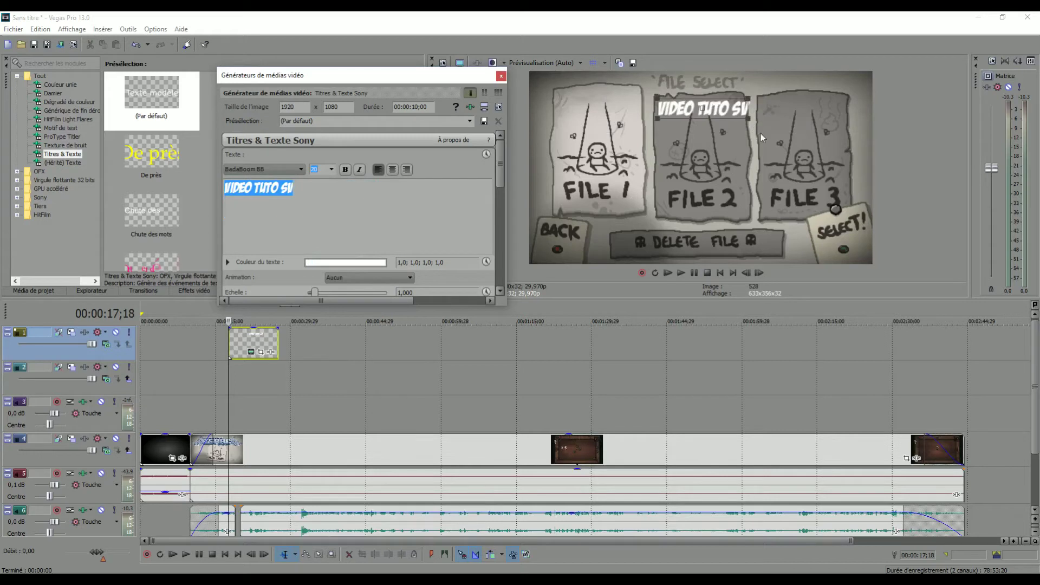
pyautogui.moveTo(749, 118); pyautogui.dragTo(781, 145)
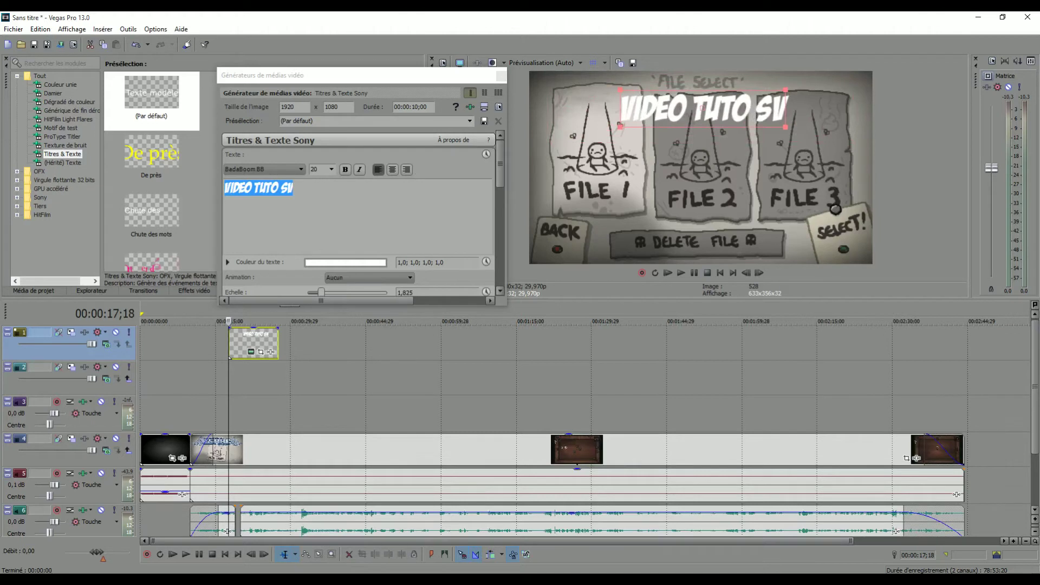
# Try bold, italic, centred and right-aligned formatting on the title text, restoring plain left-aligned text
pyautogui.click(345, 170)
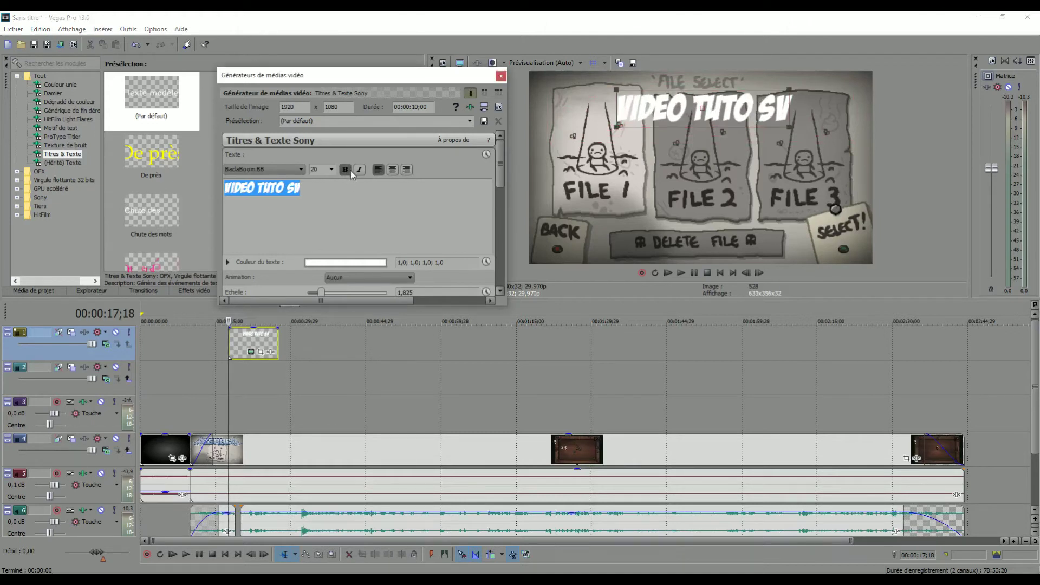
pyautogui.click(345, 169)
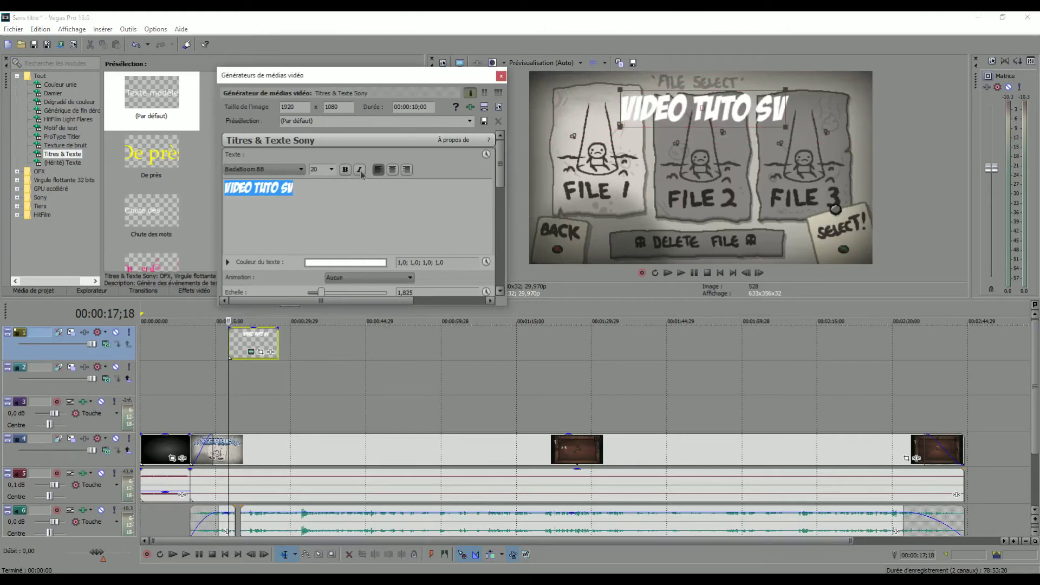
pyautogui.click(360, 170)
pyautogui.click(360, 171)
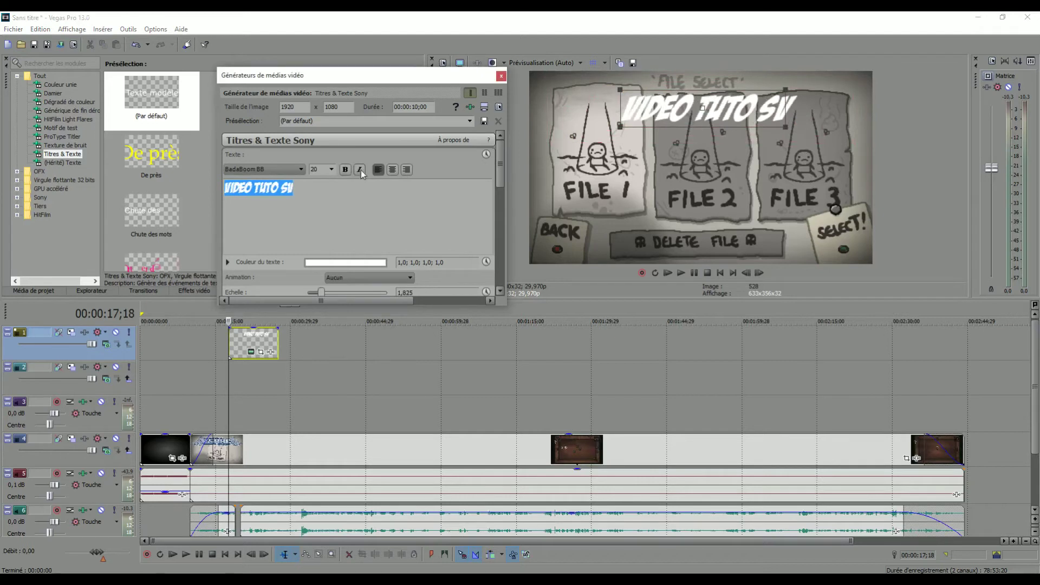
pyautogui.click(392, 170)
pyautogui.click(407, 170)
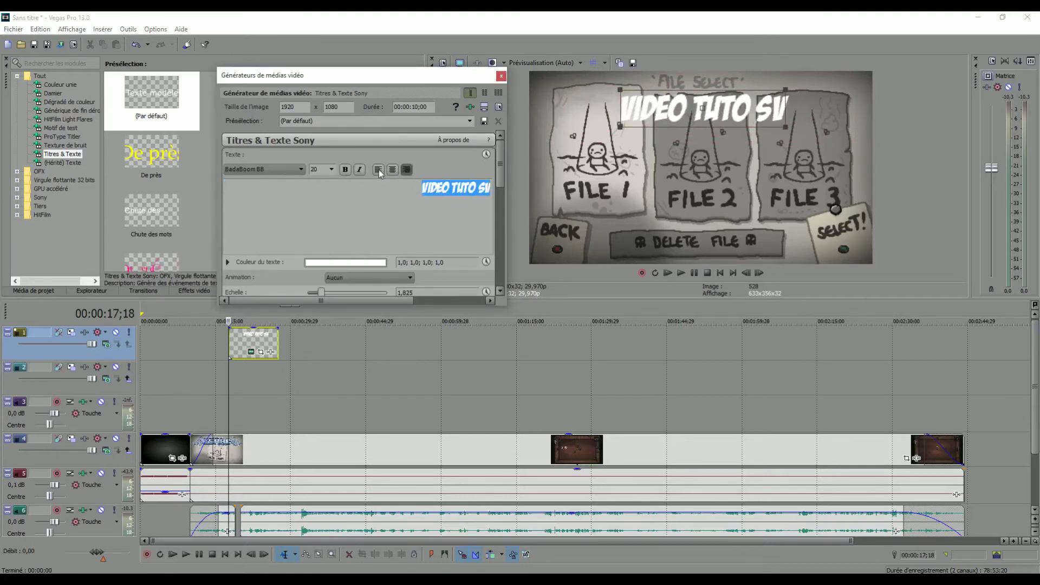
pyautogui.click(378, 170)
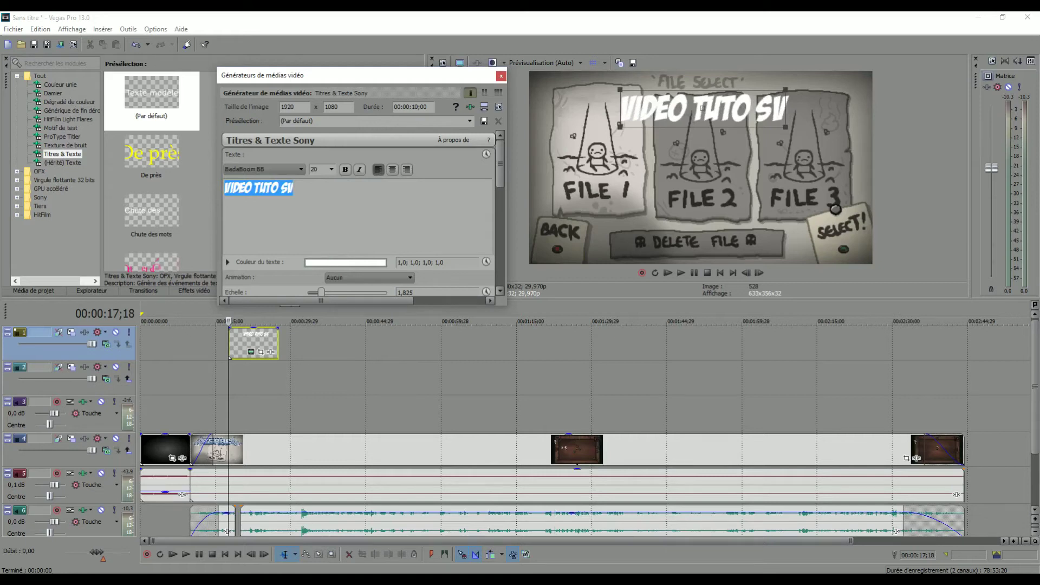
# Experiment with red, magenta and blue for the title text and settle on teal, 0,04; 0,72; 0,59; 1,0
pyautogui.click(362, 261)
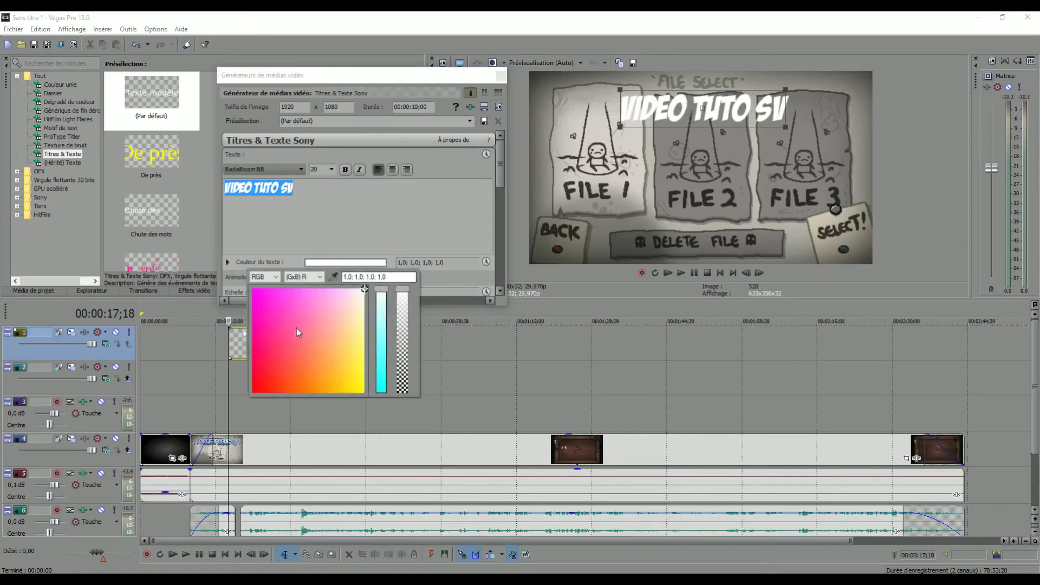
pyautogui.click(286, 341)
pyautogui.click(276, 355)
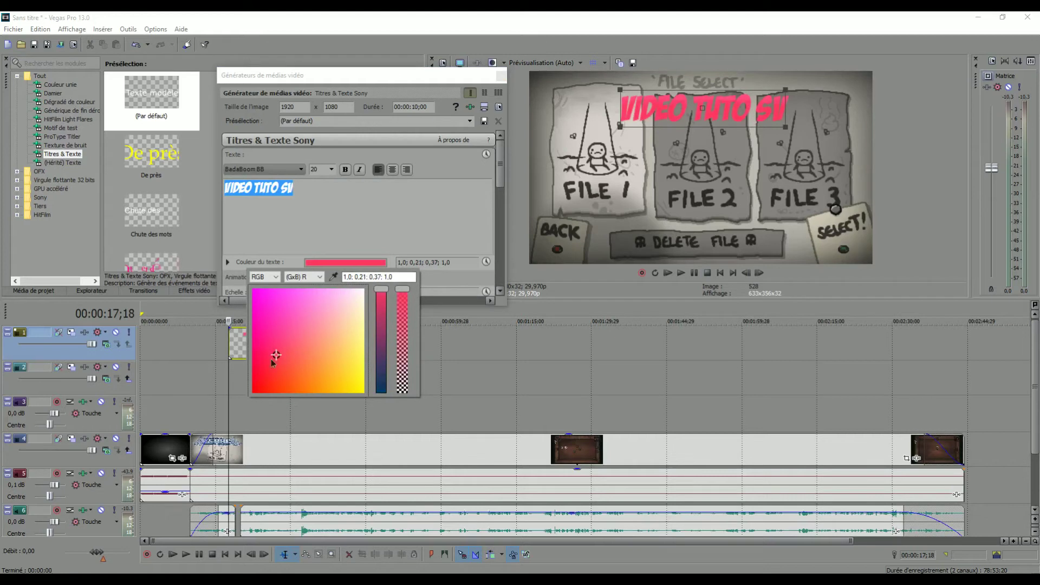
pyautogui.moveTo(277, 355); pyautogui.dragTo(252, 394)
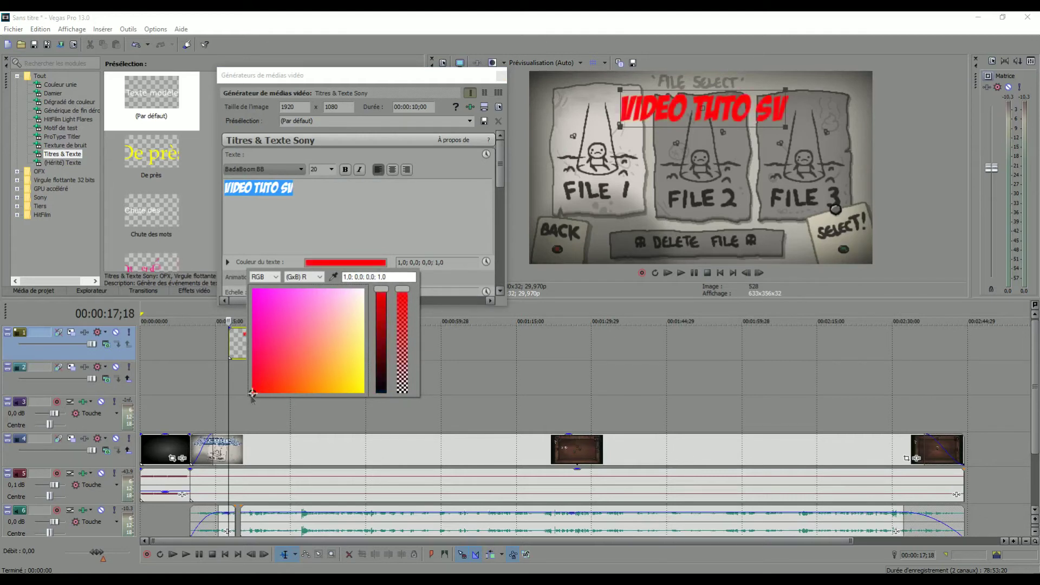
pyautogui.moveTo(385, 293); pyautogui.dragTo(401, 273)
pyautogui.moveTo(251, 393)
pyautogui.mouseDown()
pyautogui.moveTo(301, 317)
pyautogui.moveTo(239, 274)
pyautogui.mouseUp()
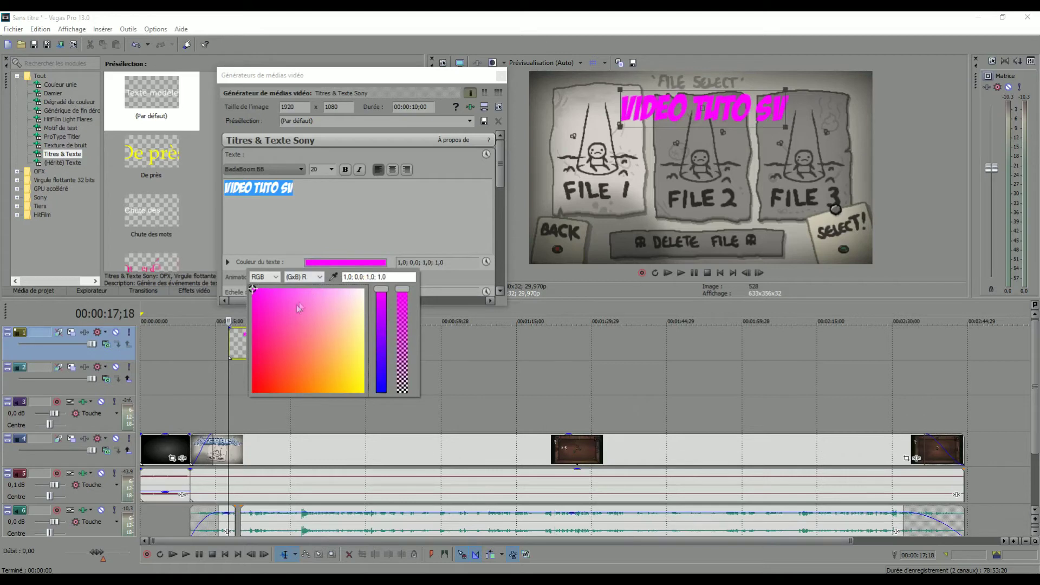
pyautogui.moveTo(382, 295); pyautogui.dragTo(380, 340)
pyautogui.moveTo(381, 341); pyautogui.dragTo(380, 367)
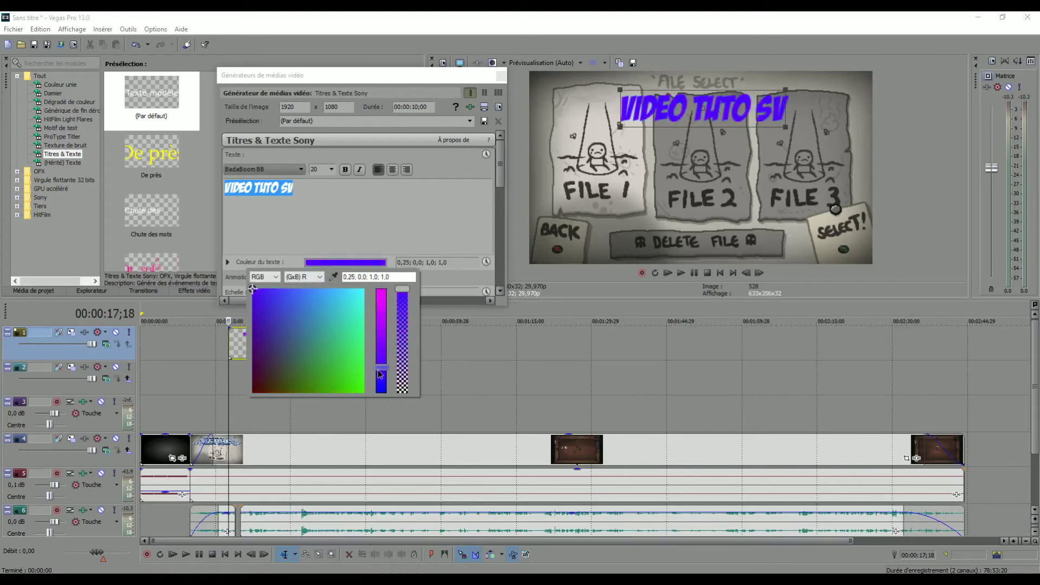
pyautogui.click(323, 313)
pyautogui.moveTo(325, 315); pyautogui.dragTo(334, 335)
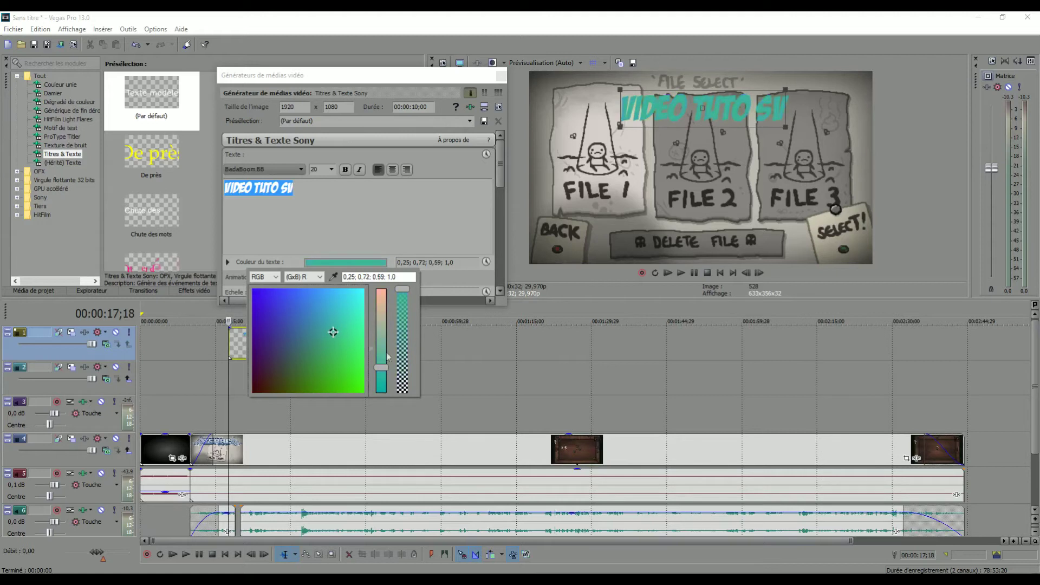
pyautogui.moveTo(382, 370); pyautogui.dragTo(381, 388)
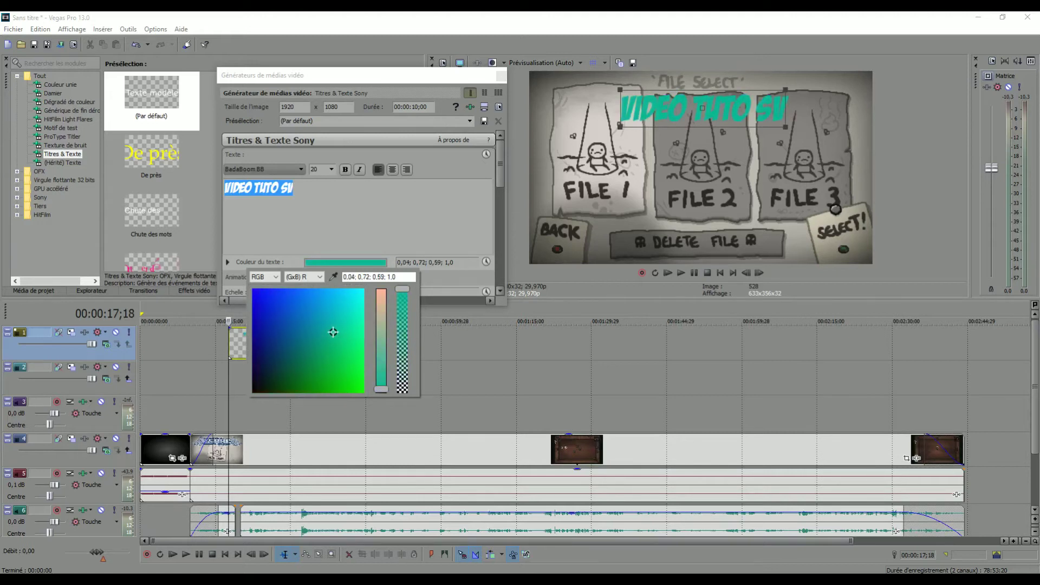
pyautogui.click(460, 238)
# Look over the title's Avancé settings and give the text a white outline with a width of 10,000
pyautogui.moveTo(502, 186); pyautogui.dragTo(508, 291)
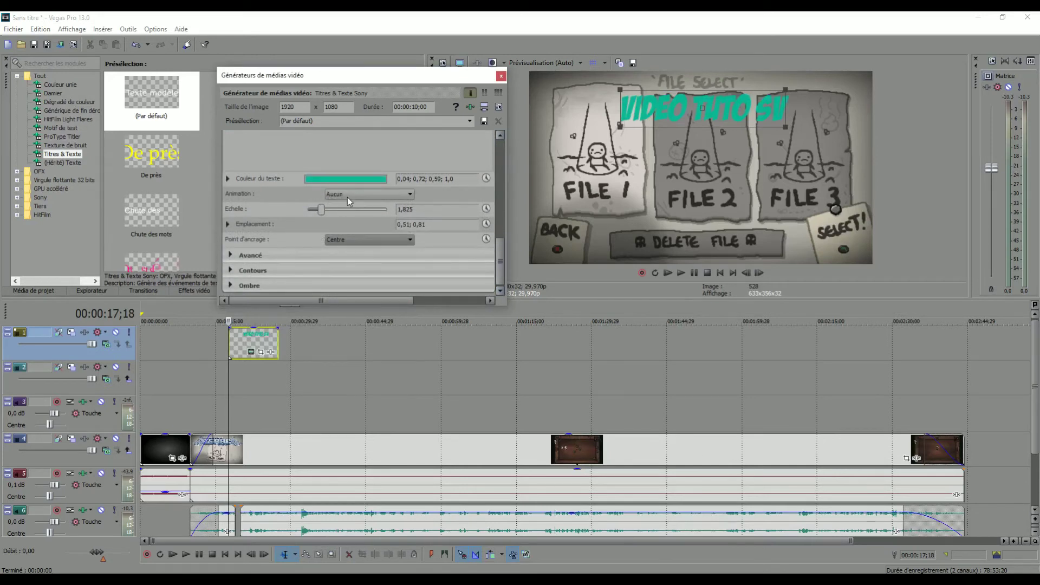
pyautogui.click(232, 256)
pyautogui.scroll(-2, 500, 236)
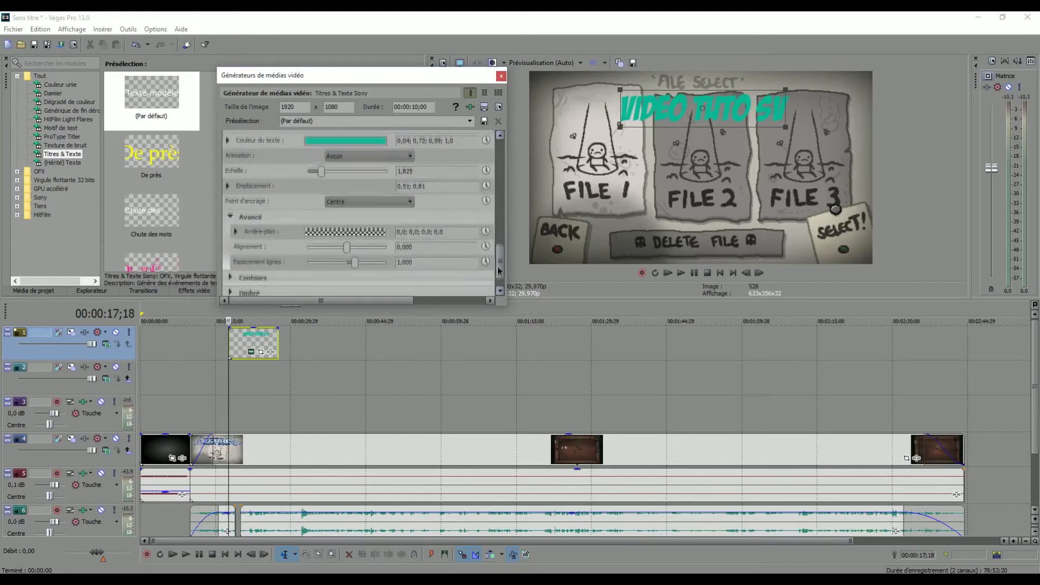
pyautogui.click(231, 210)
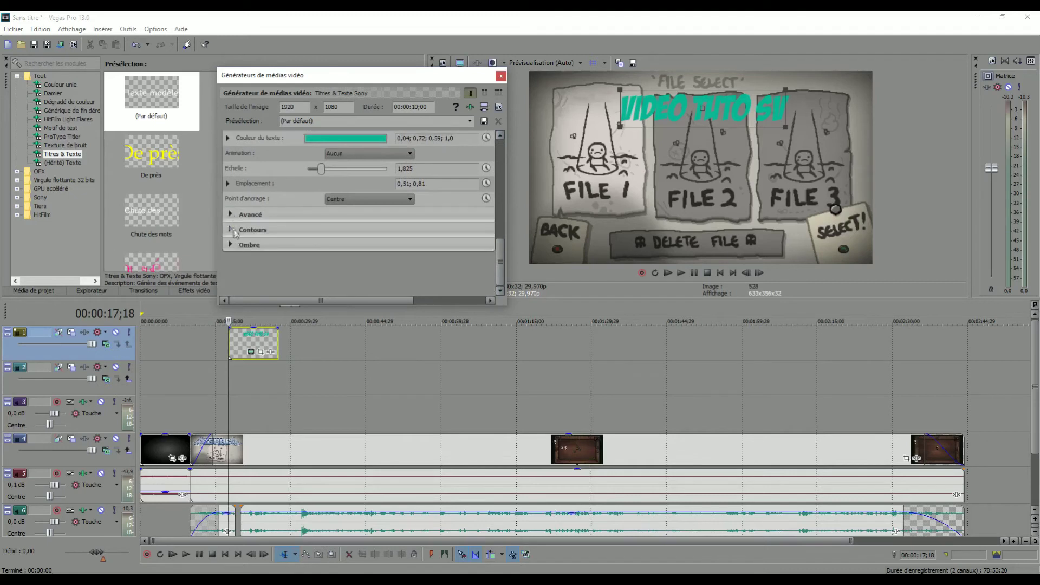
pyautogui.click(234, 232)
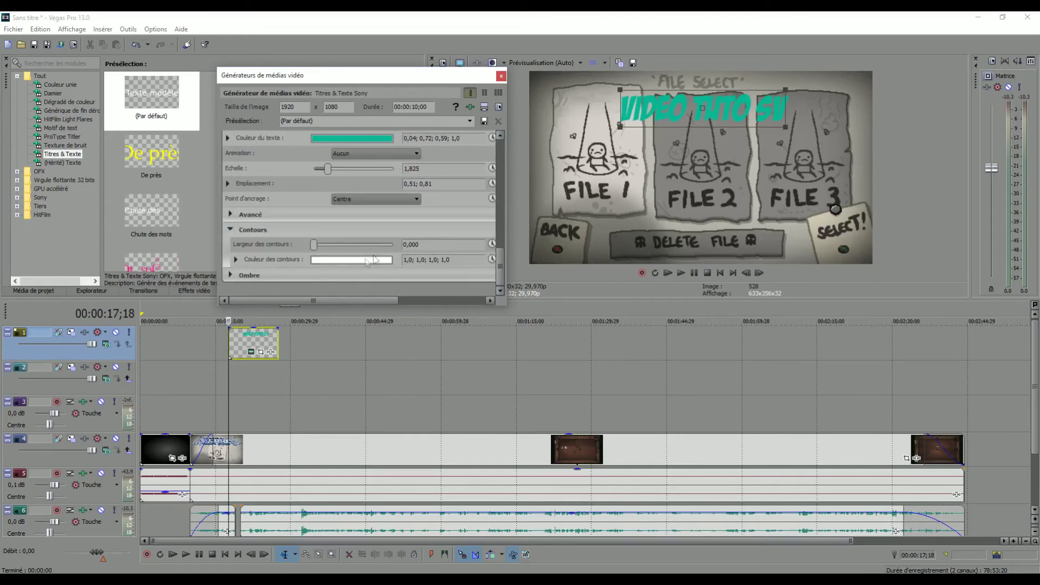
pyautogui.click(352, 260)
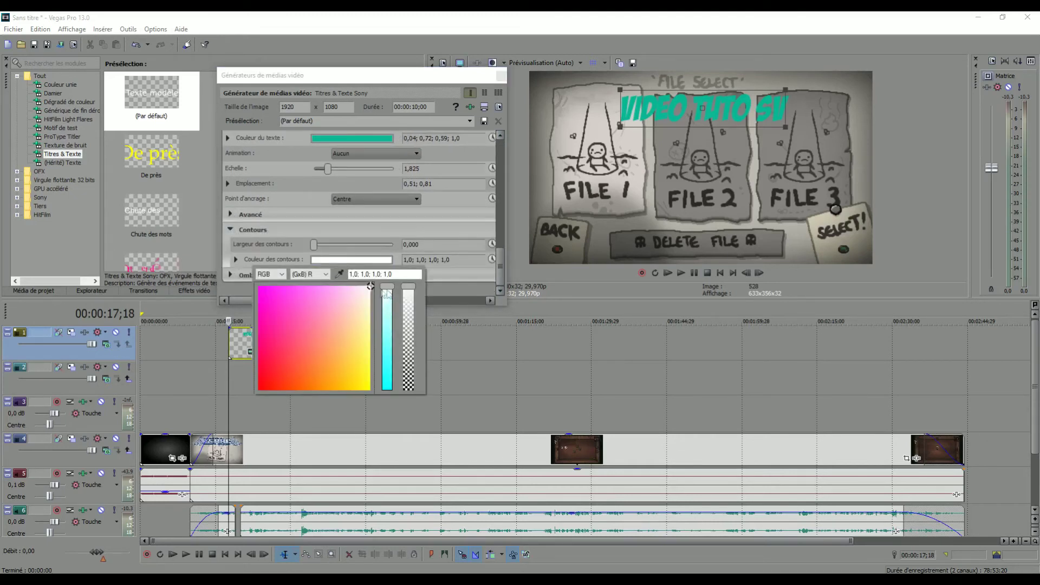
pyautogui.click(349, 258)
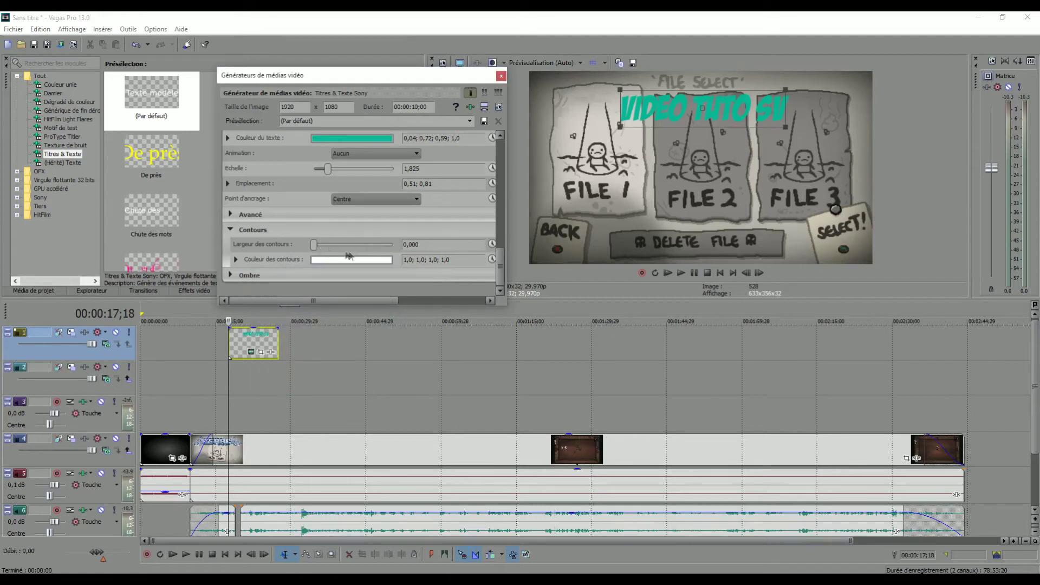
pyautogui.moveTo(318, 248); pyautogui.dragTo(404, 251)
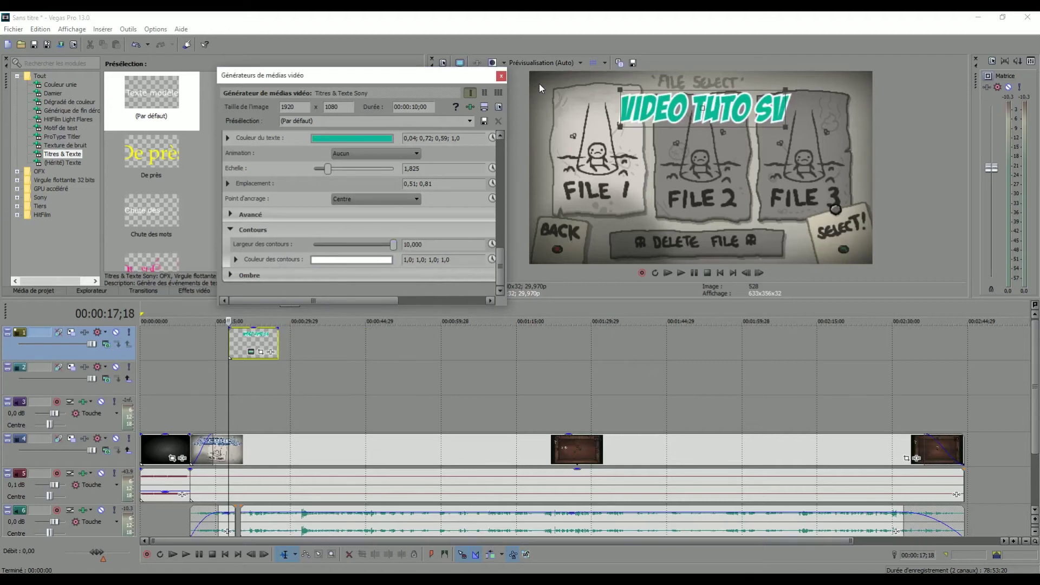
# Move the title slightly higher in the frame to 0,54; 0,86, and add fade-in and fade-out to its event on track 1
pyautogui.moveTo(680, 111)
pyautogui.mouseDown()
pyautogui.moveTo(663, 122)
pyautogui.moveTo(697, 127)
pyautogui.moveTo(690, 98)
pyautogui.mouseUp()
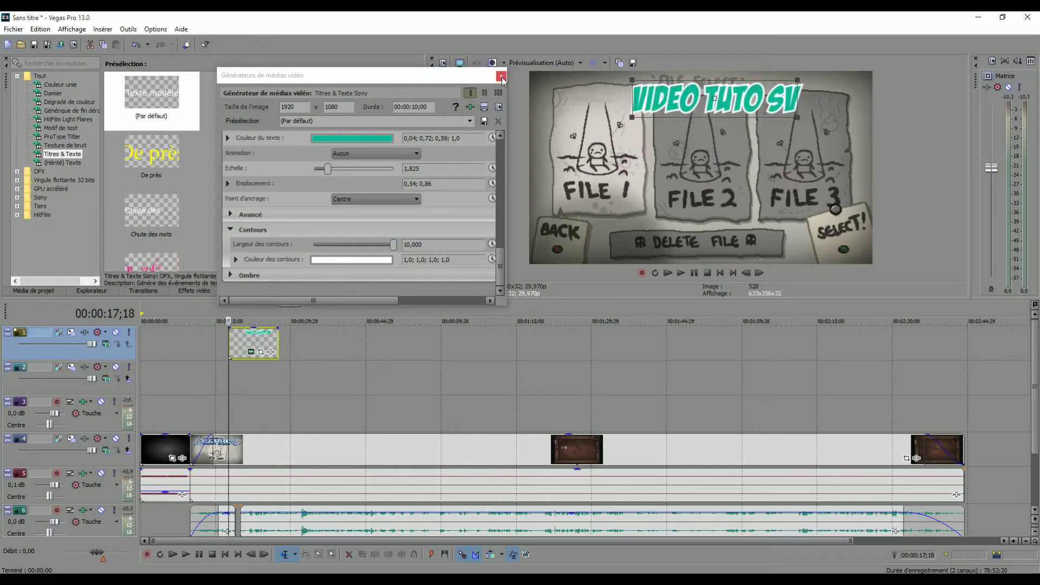
pyautogui.click(502, 78)
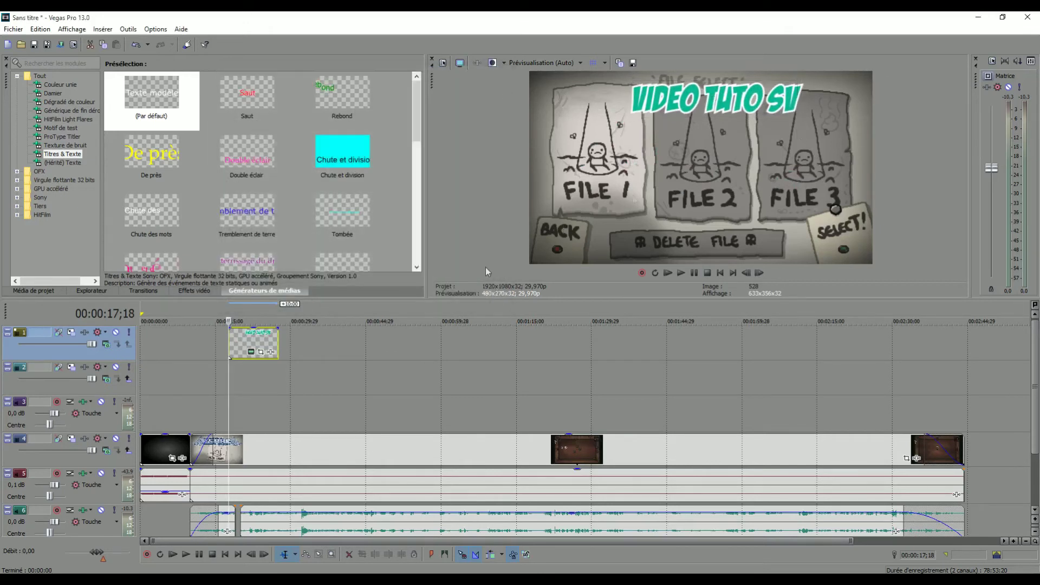
pyautogui.moveTo(231, 328); pyautogui.dragTo(267, 328)
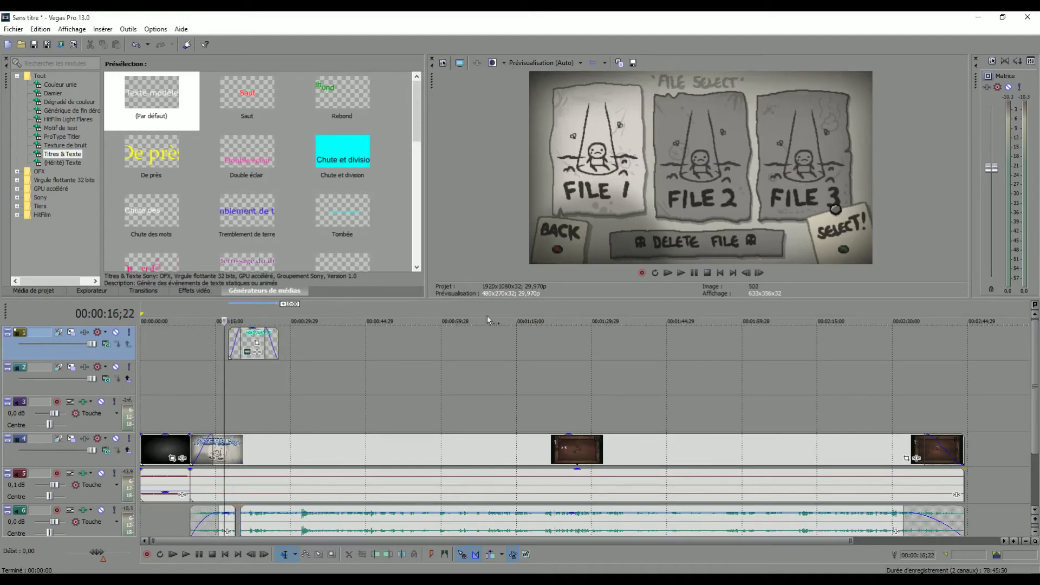
# Lower the volume of both audio events on track 6, and play the title section from 00:00:16;22 until the title event ends
pyautogui.moveTo(570, 519); pyautogui.dragTo(575, 535)
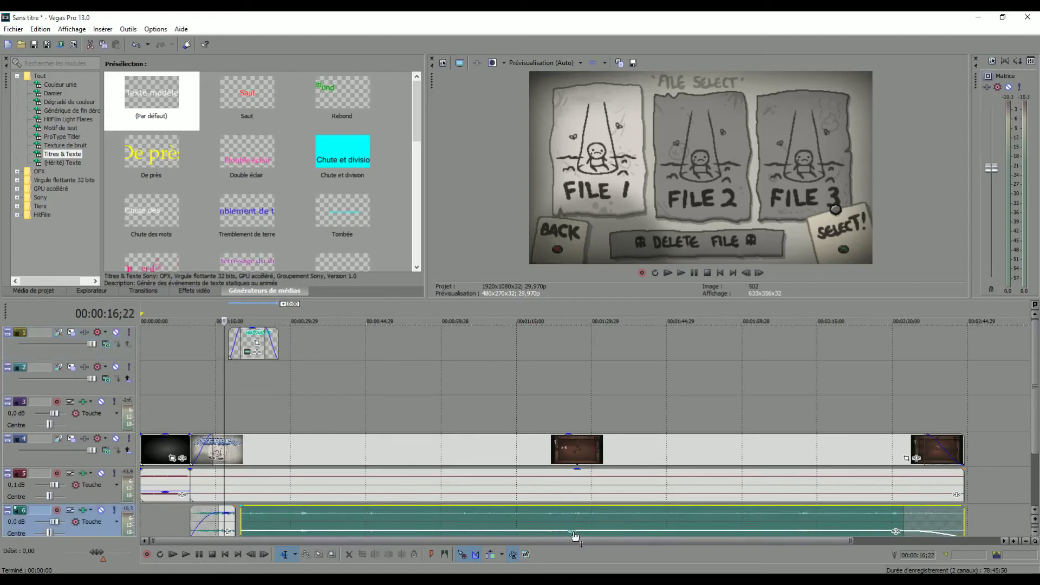
pyautogui.moveTo(226, 514); pyautogui.dragTo(229, 535)
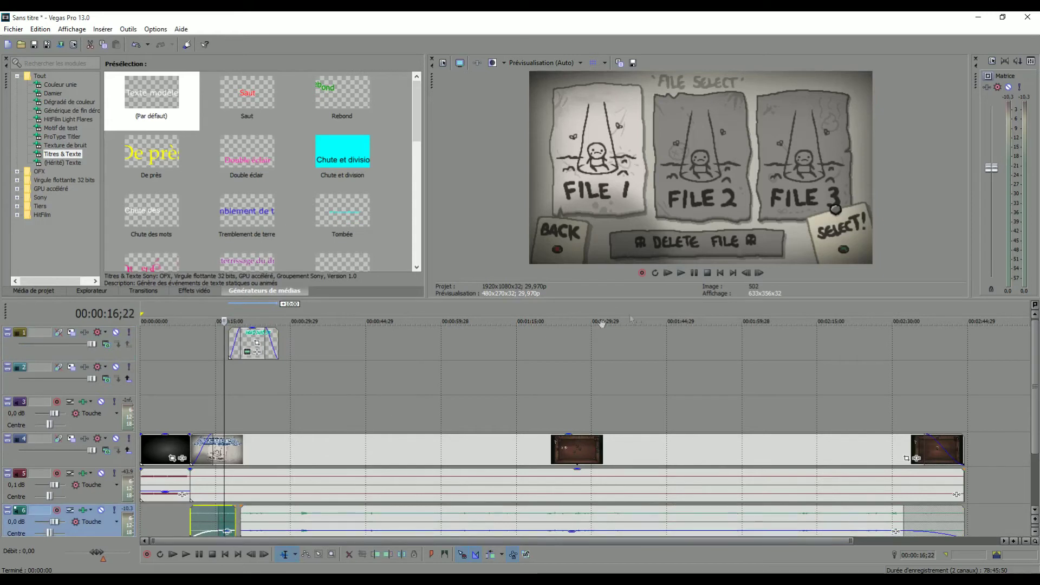
pyautogui.click(682, 273)
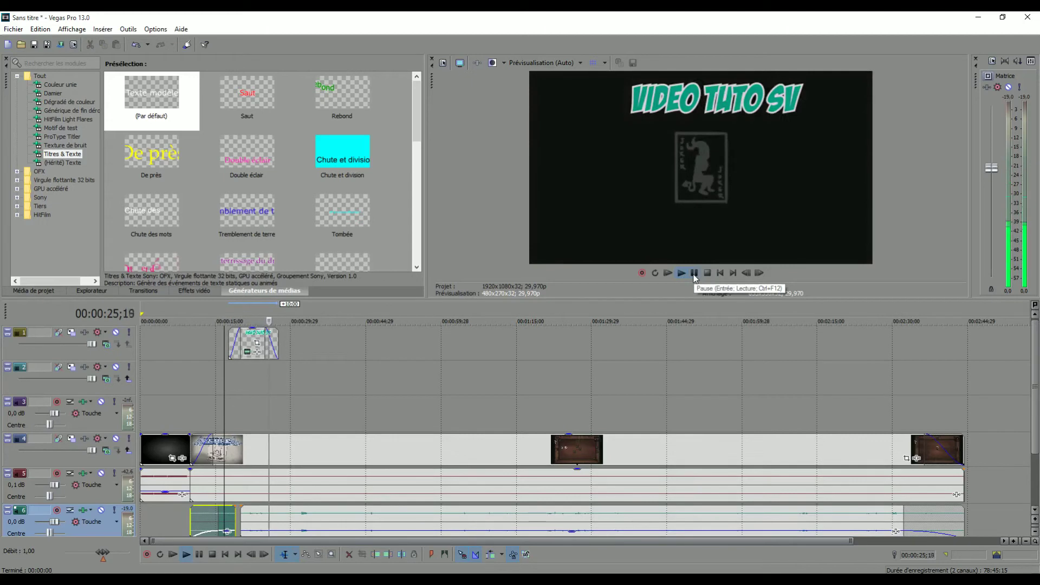
pyautogui.click(693, 274)
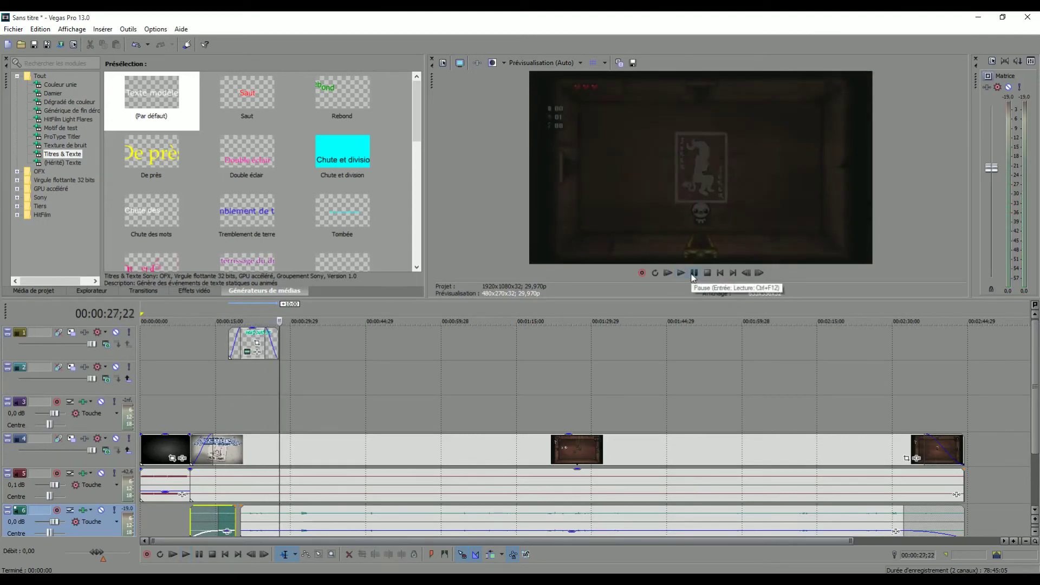
# Open pan/crop for the gameplay event on track 4 at 00:02:31;18 and zoom in with a 668,4 × 376,0 frame centred at 982,0; 826,0
pyautogui.click(226, 362)
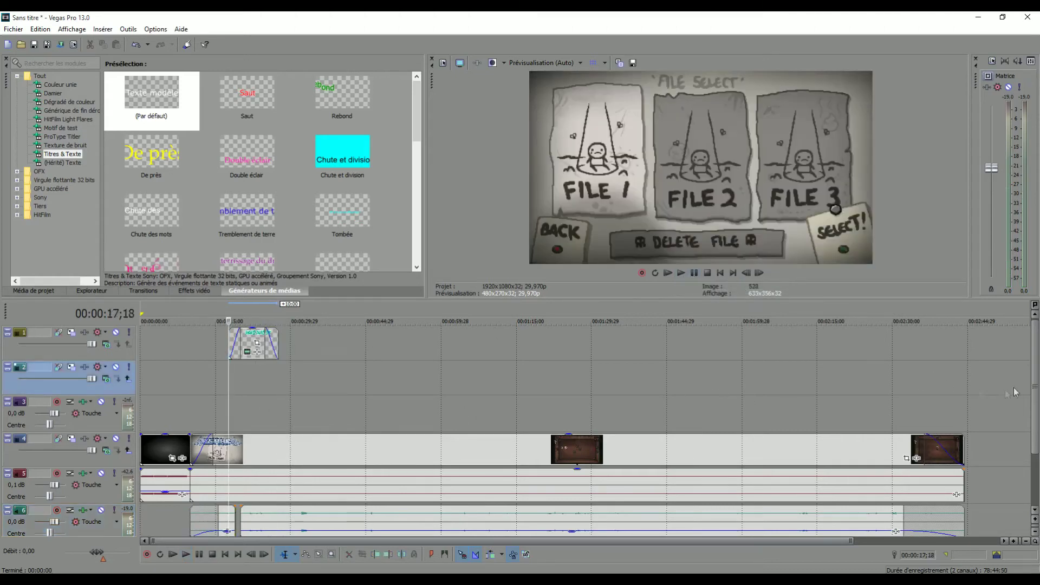
pyautogui.scroll(-1, 1036, 373)
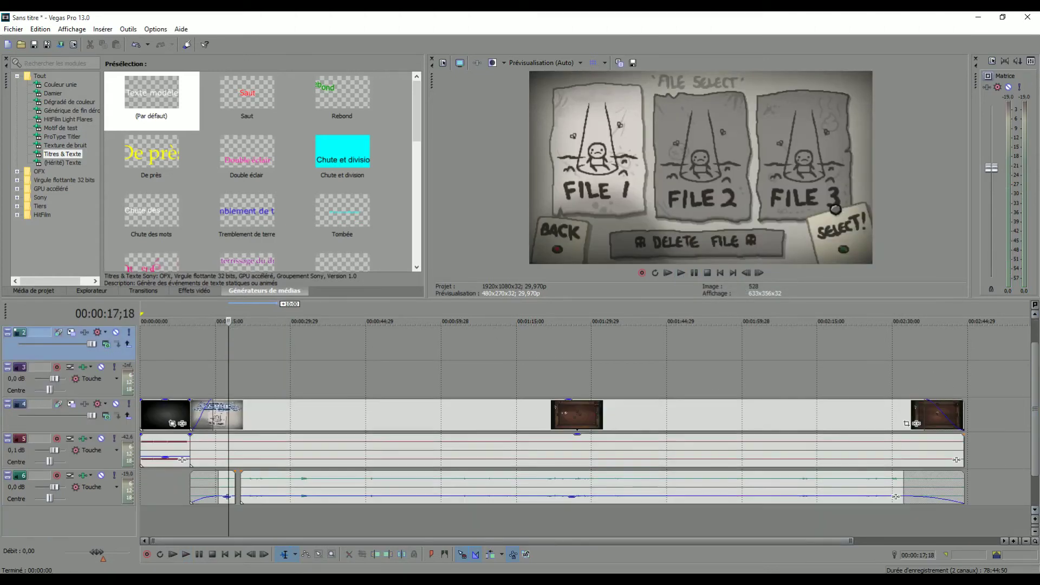
pyautogui.hscroll(5, 808, 421)
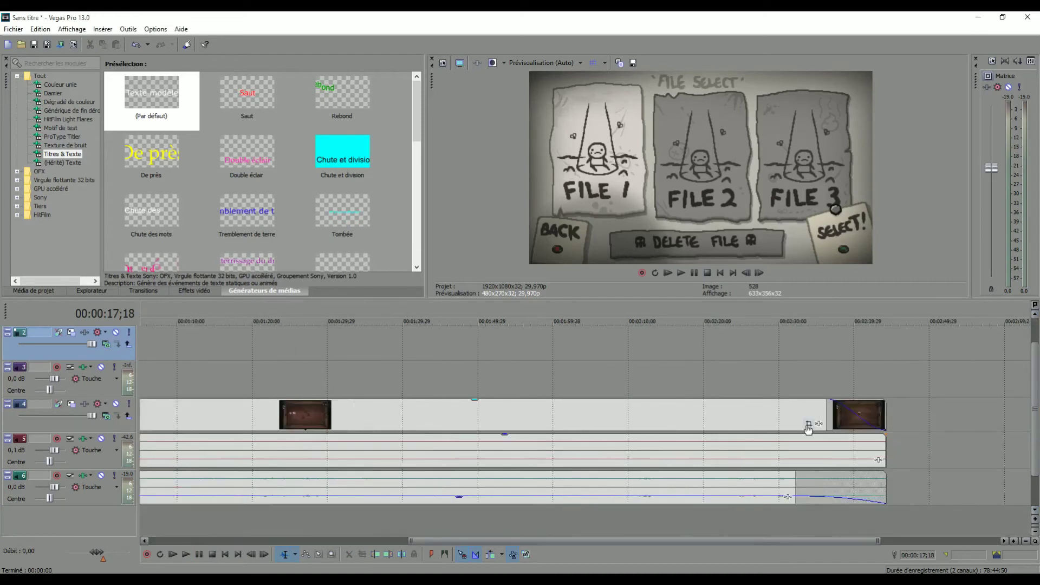
pyautogui.click(791, 412)
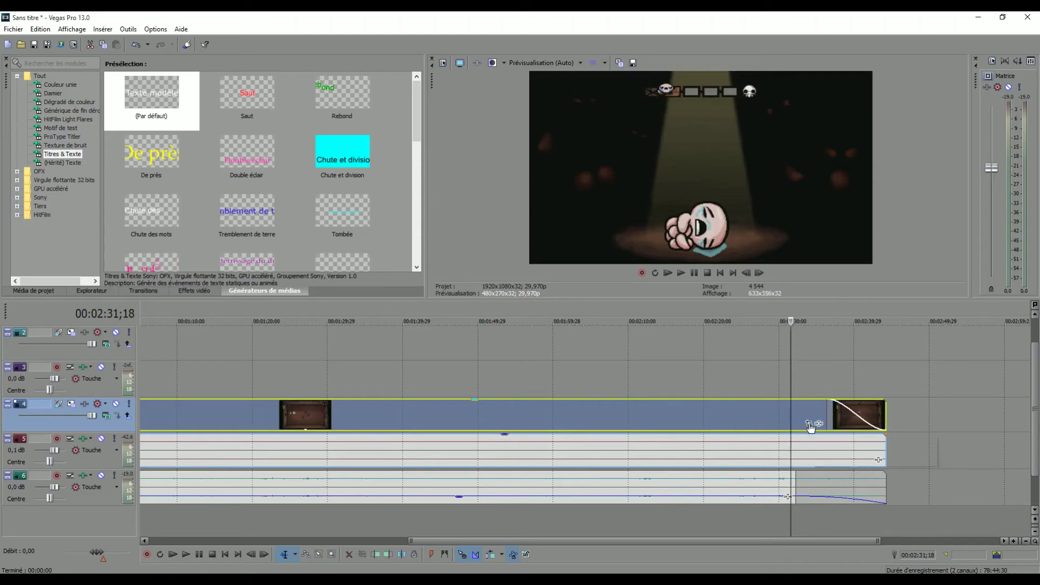
pyautogui.click(809, 424)
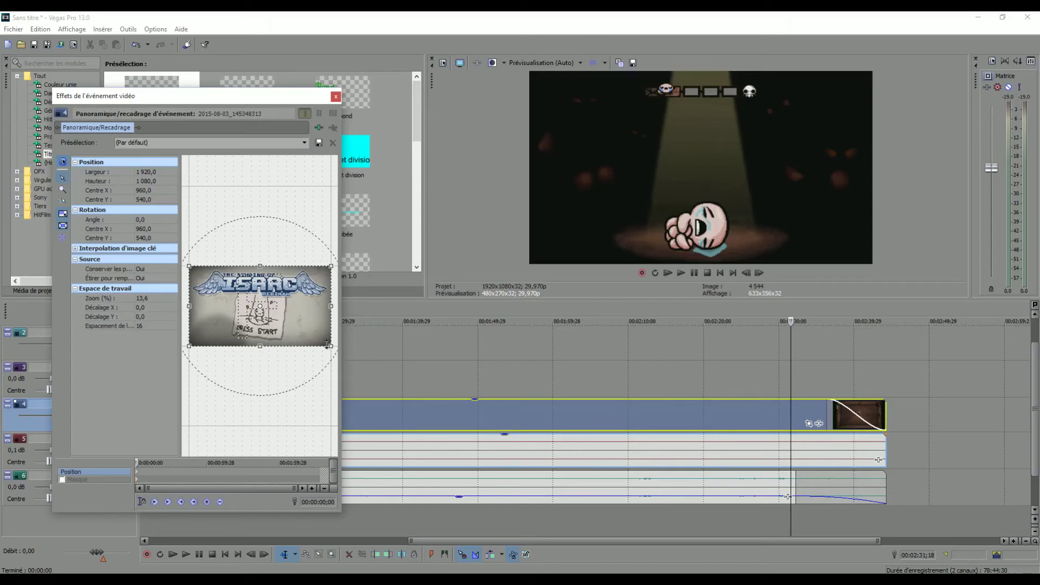
pyautogui.moveTo(330, 346); pyautogui.dragTo(269, 330)
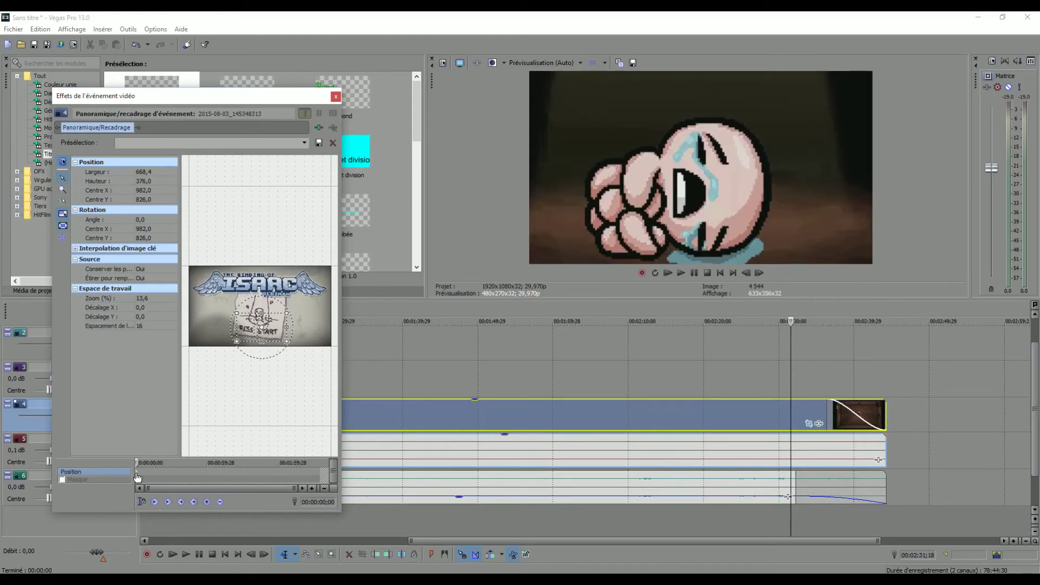
# Restore the pan/crop frame to the full 1 920,0 × 1 080,0 at 00:00:13;17, and play back the zoom animation
pyautogui.moveTo(140, 462); pyautogui.dragTo(152, 461)
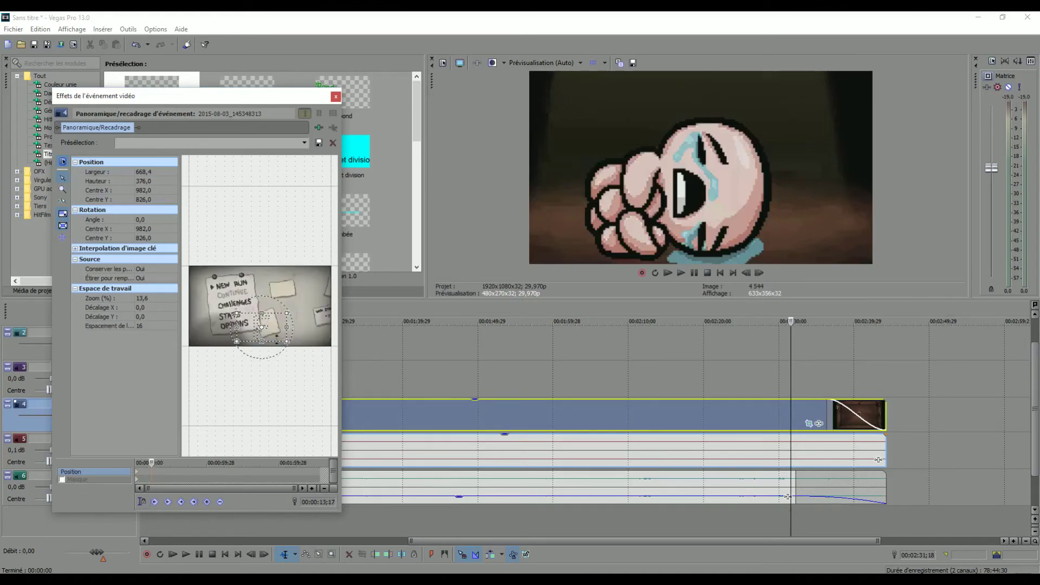
pyautogui.moveTo(284, 341); pyautogui.dragTo(316, 363)
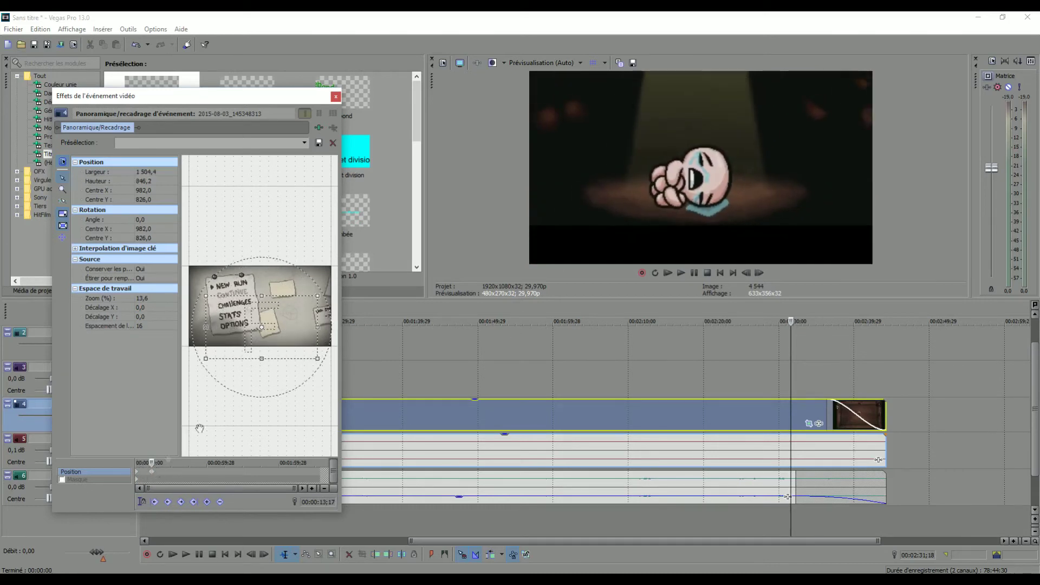
pyautogui.rightClick(294, 332)
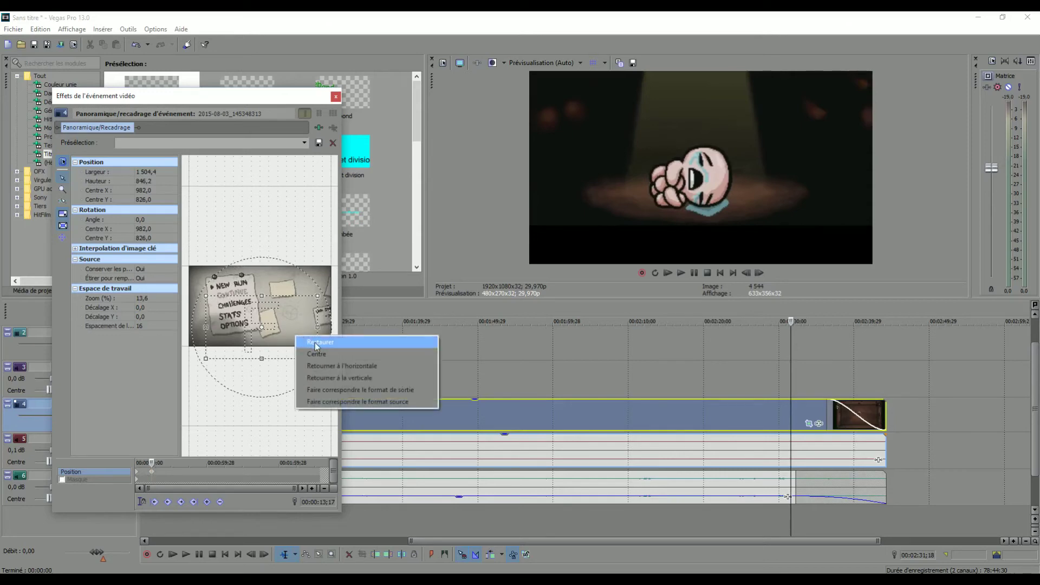
pyautogui.click(317, 343)
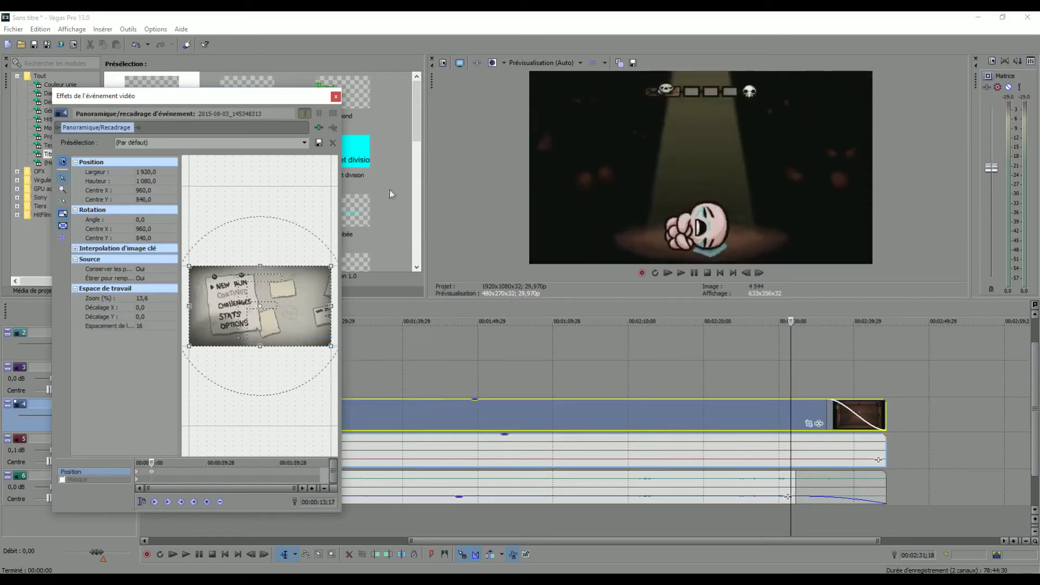
pyautogui.click(336, 96)
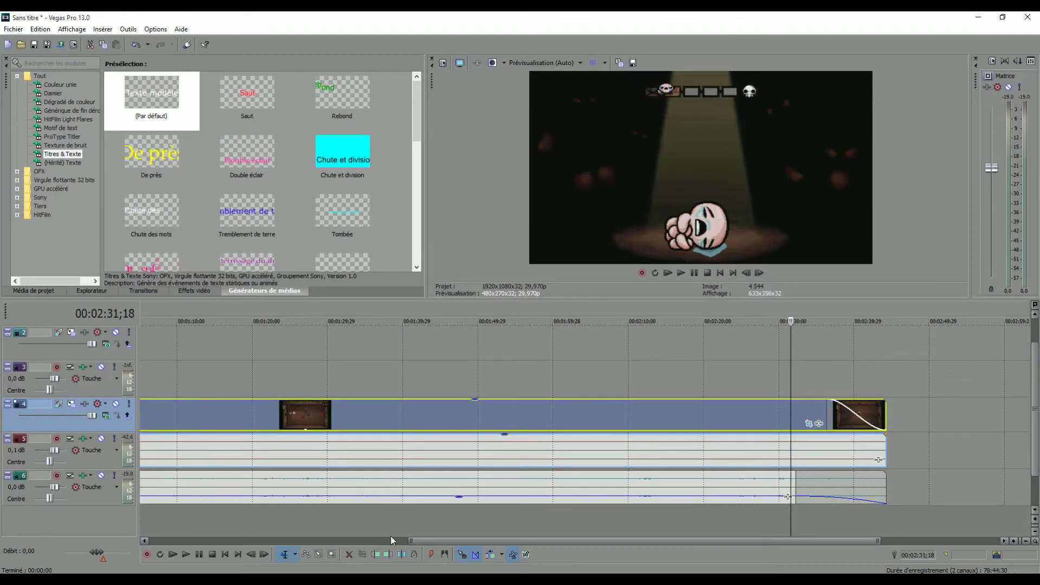
pyautogui.press('space')
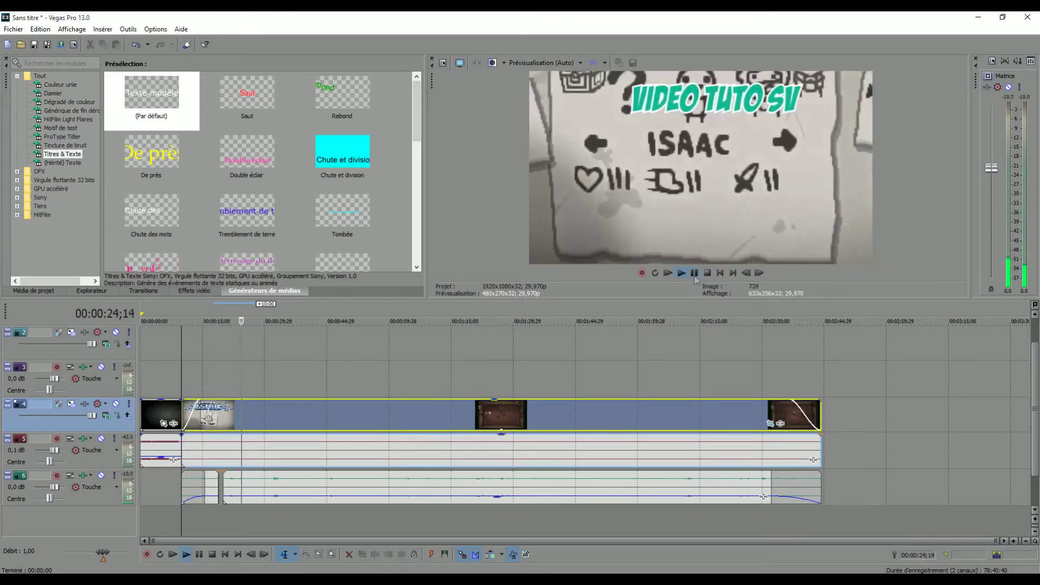
pyautogui.press('Return')
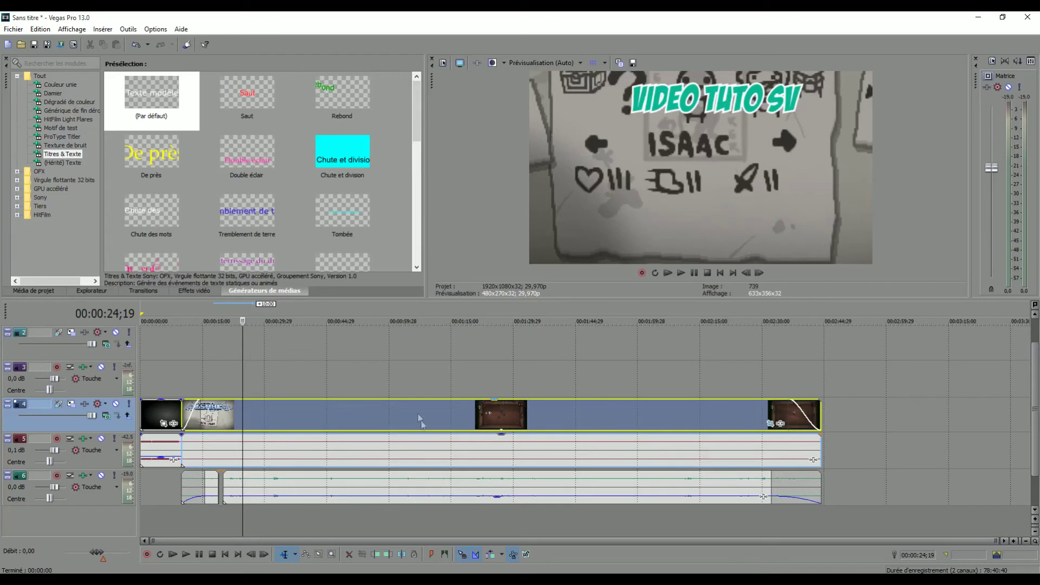
# Add the Contraste doux Sony effect to the gameplay event on track 4
pyautogui.click(780, 424)
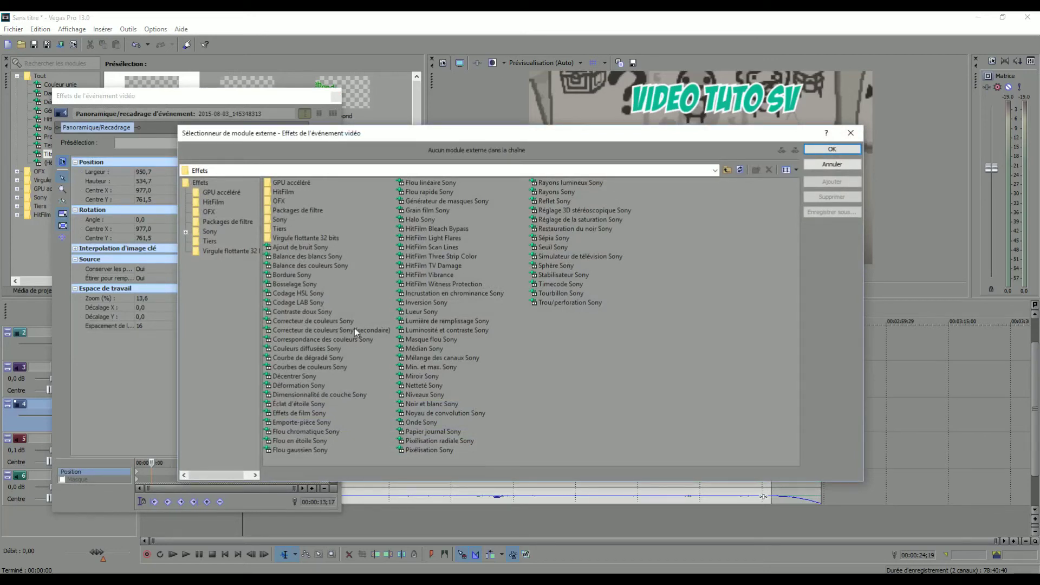
pyautogui.click(296, 310)
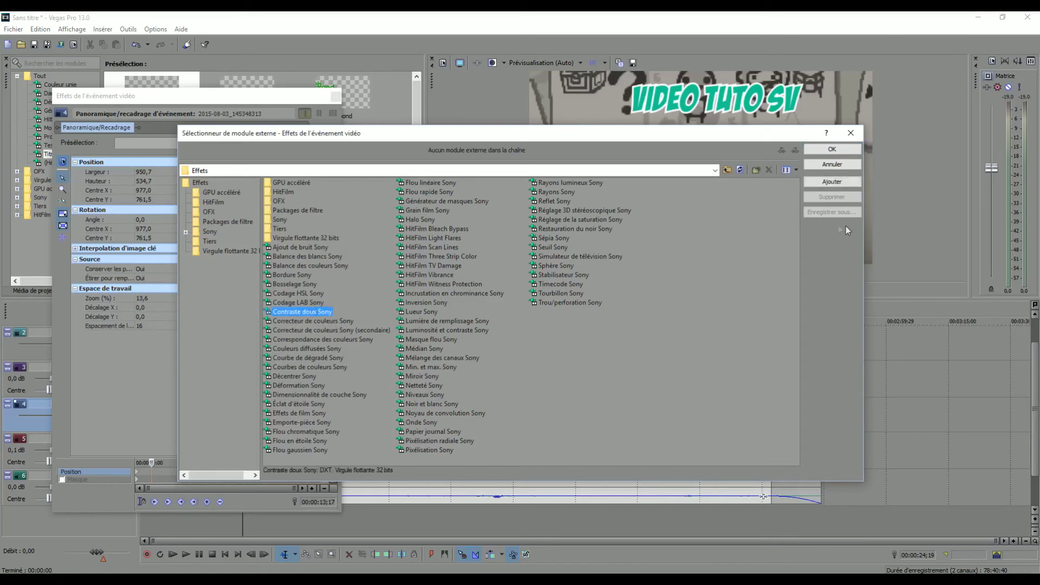
pyautogui.click(833, 183)
pyautogui.click(831, 149)
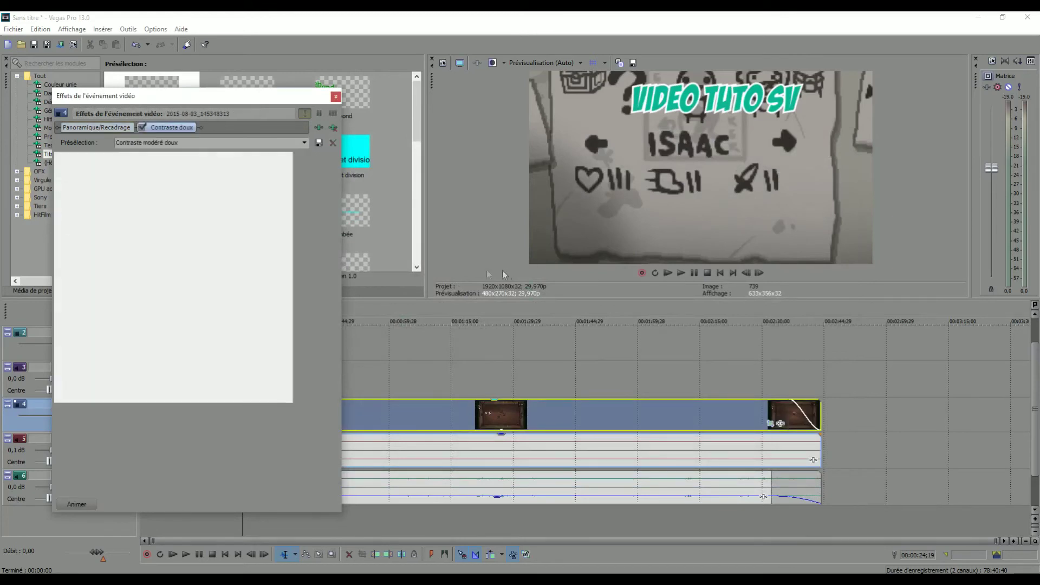
# Compare the preview with the Contraste doux effect on and off, and remove the effect from the gameplay event
pyautogui.click(140, 128)
pyautogui.click(140, 128)
pyautogui.click(141, 129)
pyautogui.click(140, 128)
pyautogui.click(140, 129)
pyautogui.click(140, 129)
pyautogui.click(140, 129)
pyautogui.click(139, 130)
pyautogui.click(139, 130)
pyautogui.click(139, 131)
pyautogui.click(139, 133)
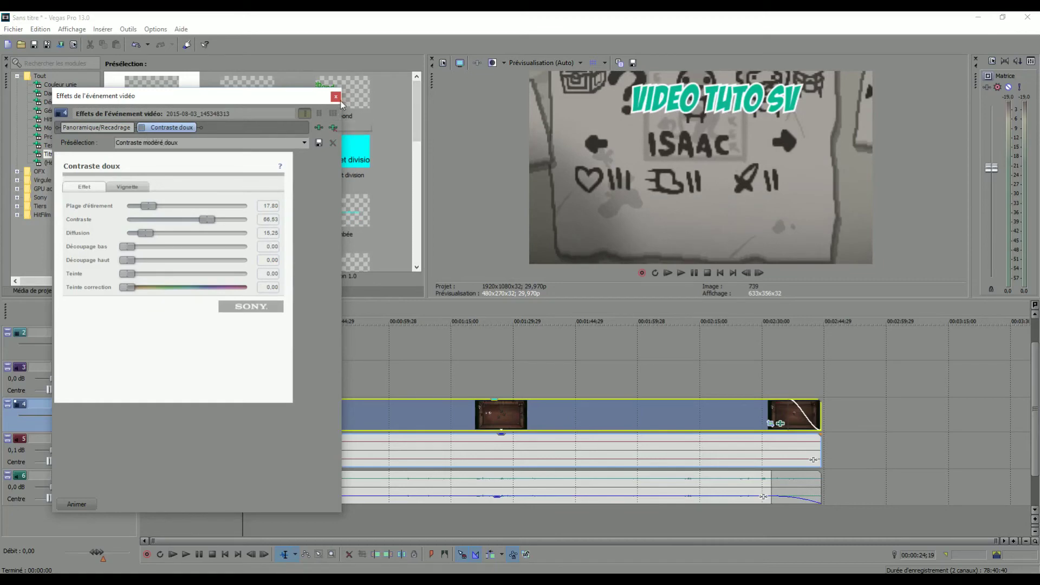
pyautogui.click(336, 126)
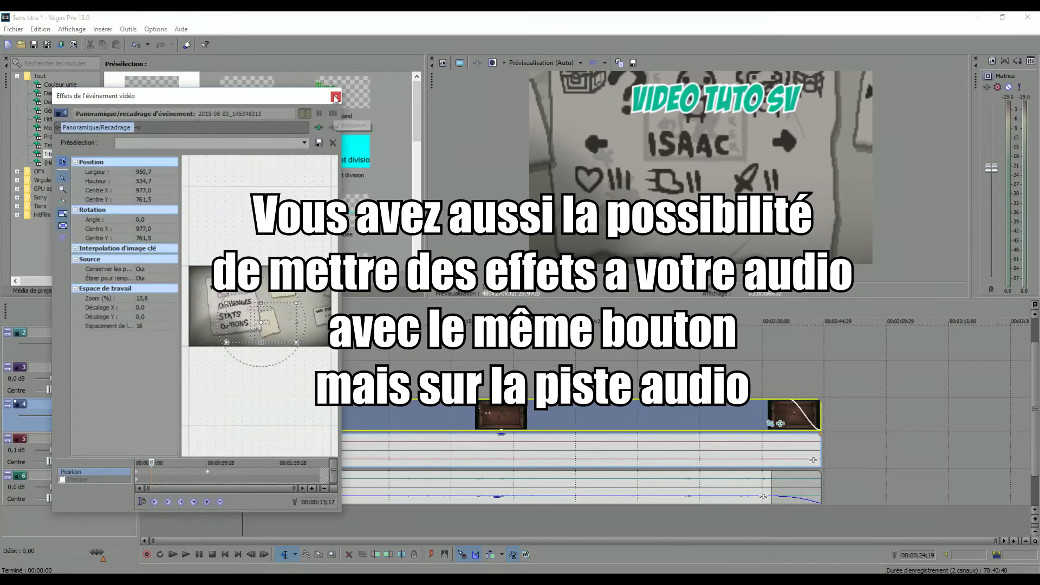
pyautogui.click(365, 95)
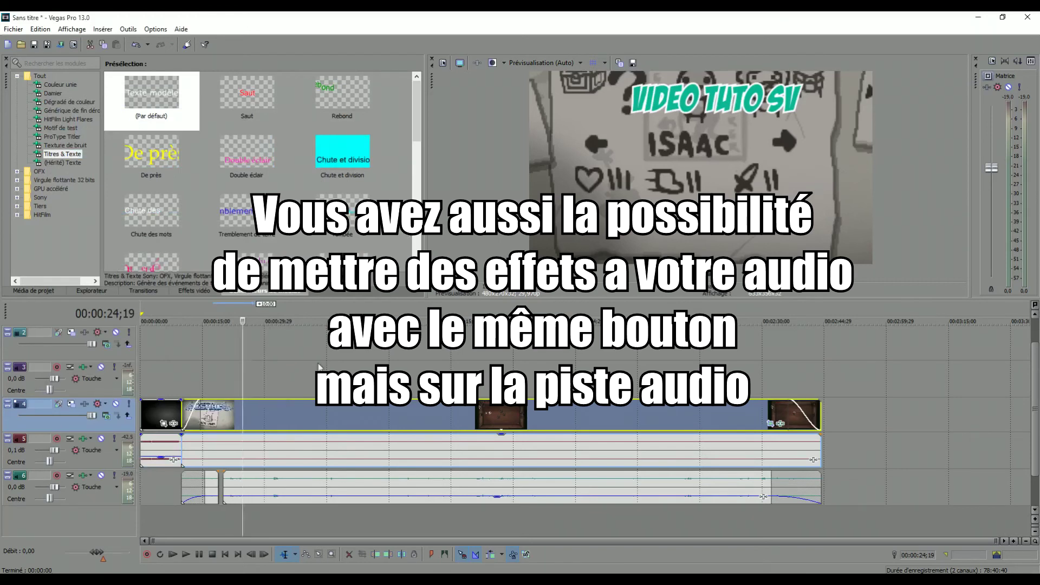
pyautogui.click(181, 386)
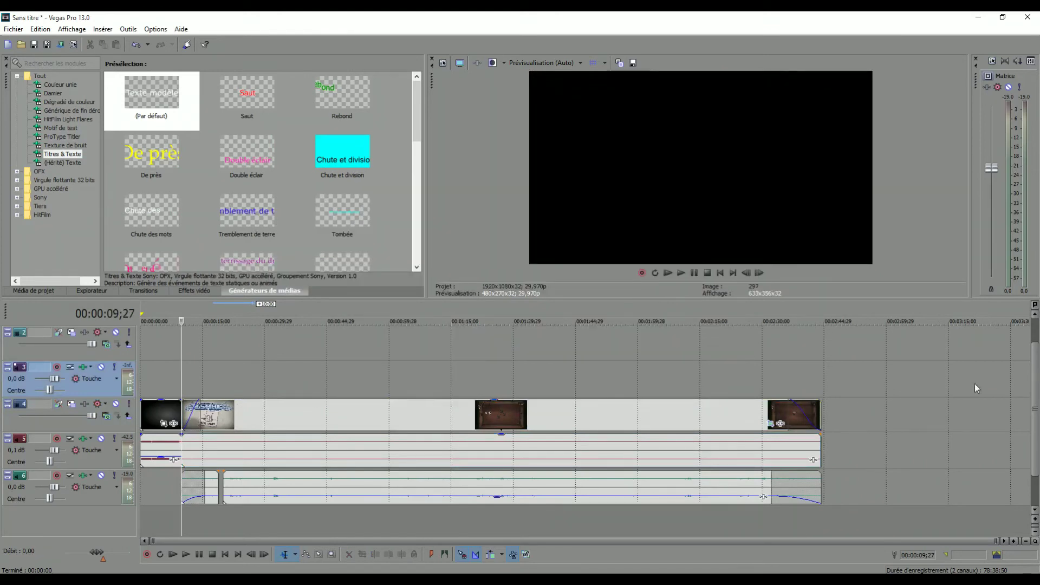
pyautogui.scroll(1, 698, 399)
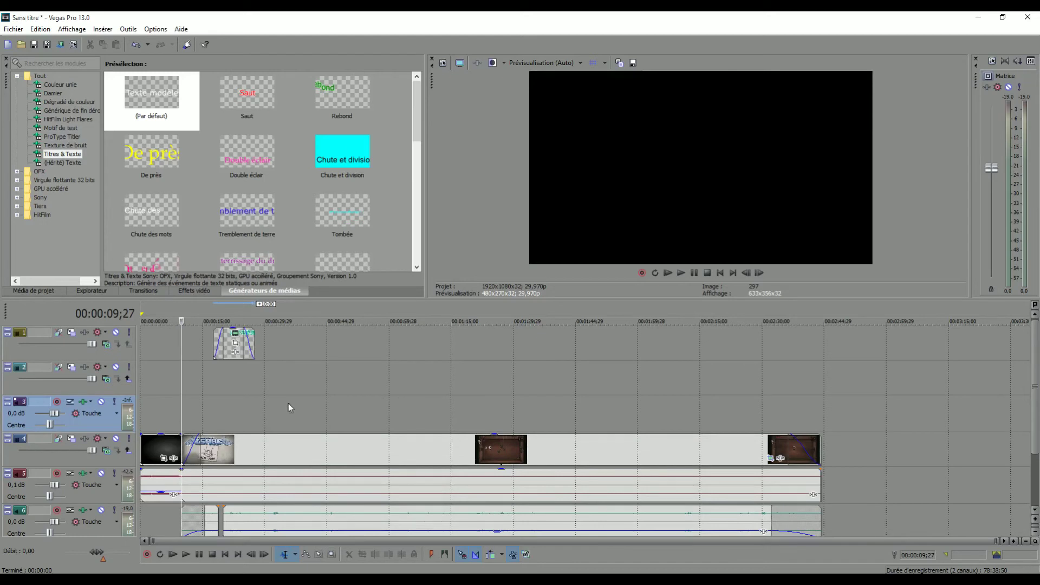
pyautogui.click(224, 365)
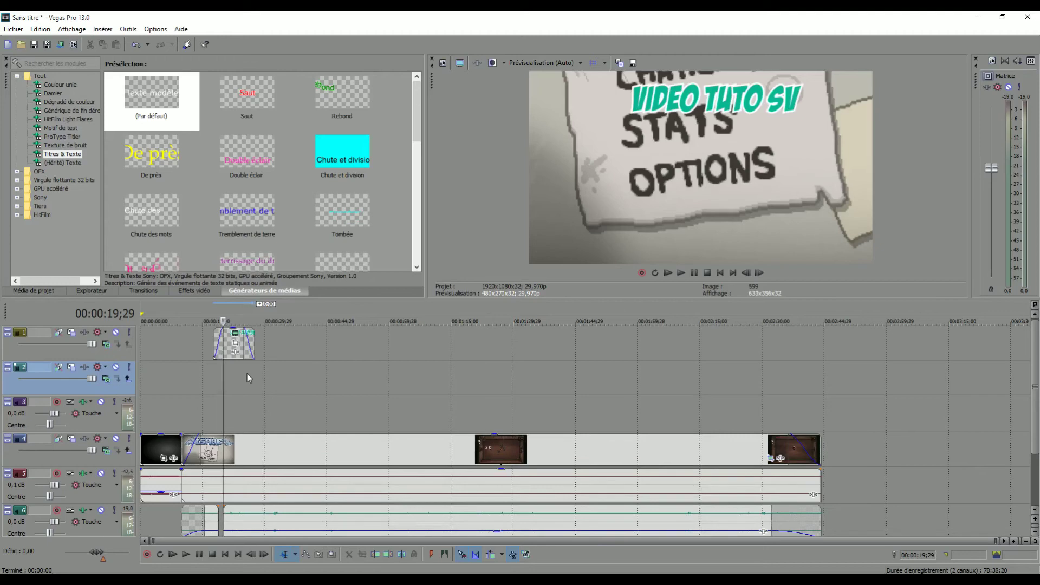
# Insert Nouvelle-Outro.png from the Outro folder at the end of the gameplay event, 00:02:44;09
pyautogui.click(823, 430)
pyautogui.scroll(-2, 891, 447)
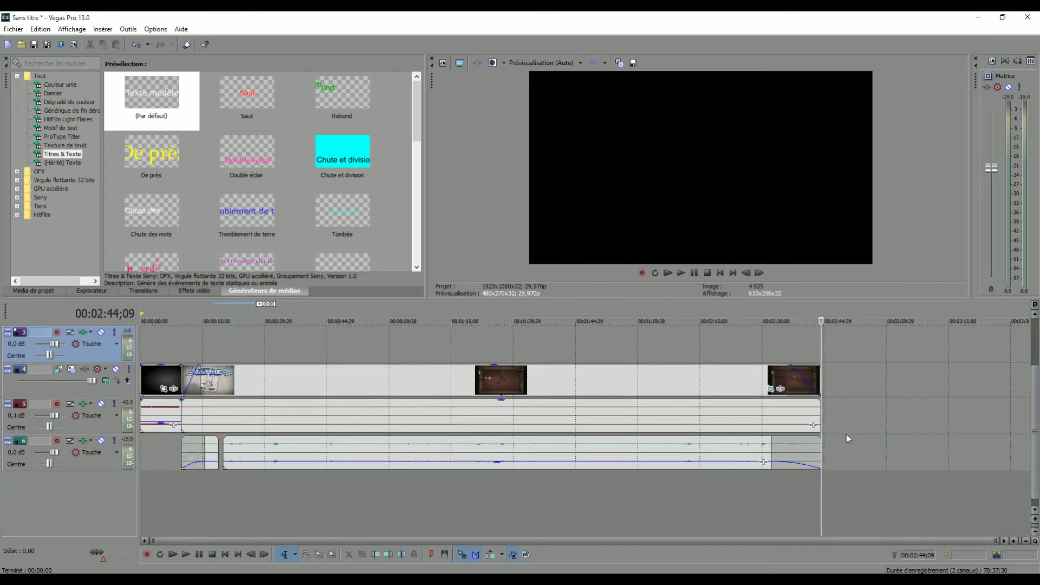
pyautogui.rightClick(871, 500)
pyautogui.click(873, 505)
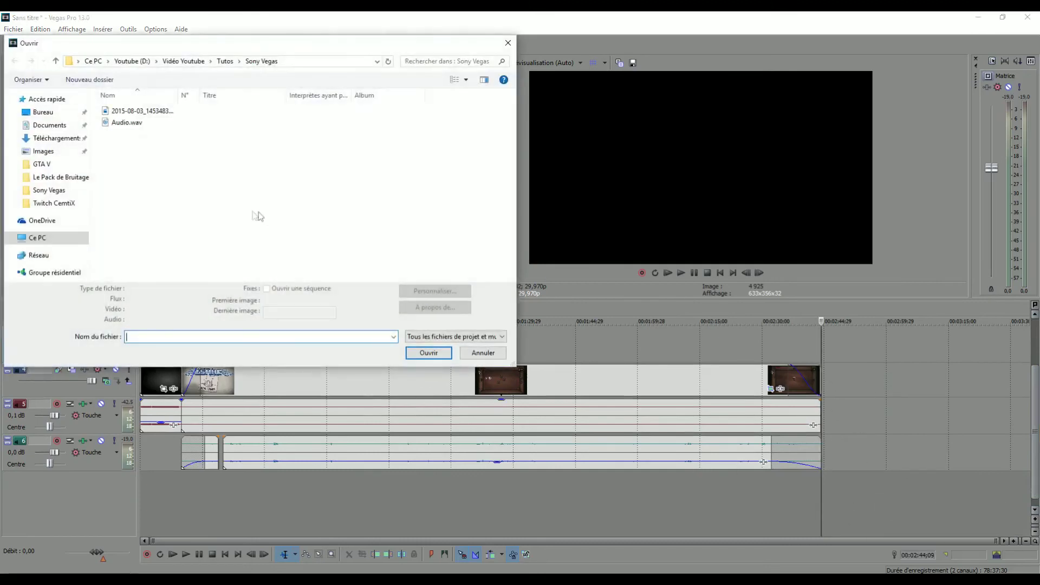
pyautogui.click(184, 61)
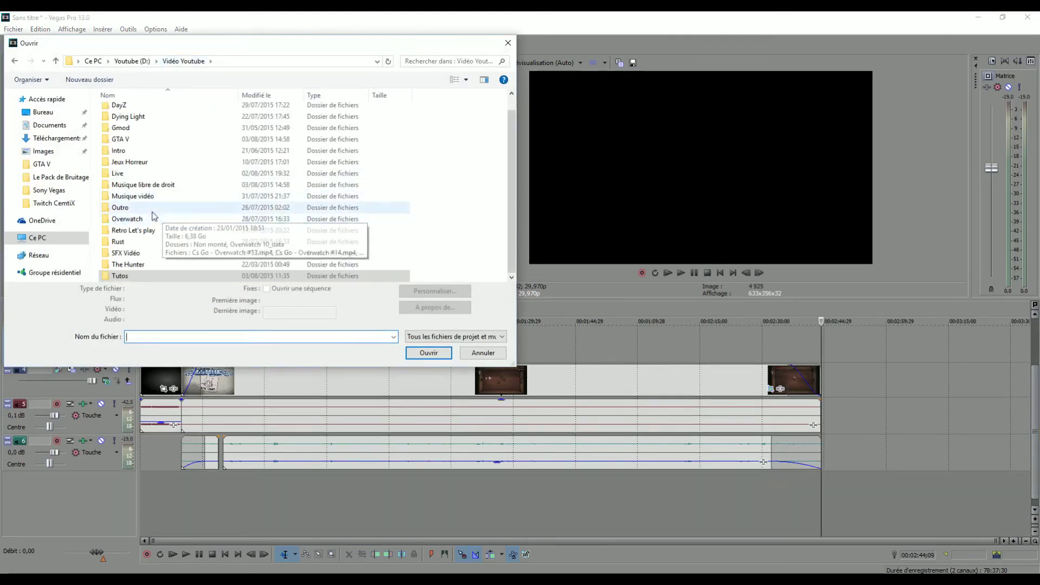
pyautogui.doubleClick(157, 212)
pyautogui.click(247, 121)
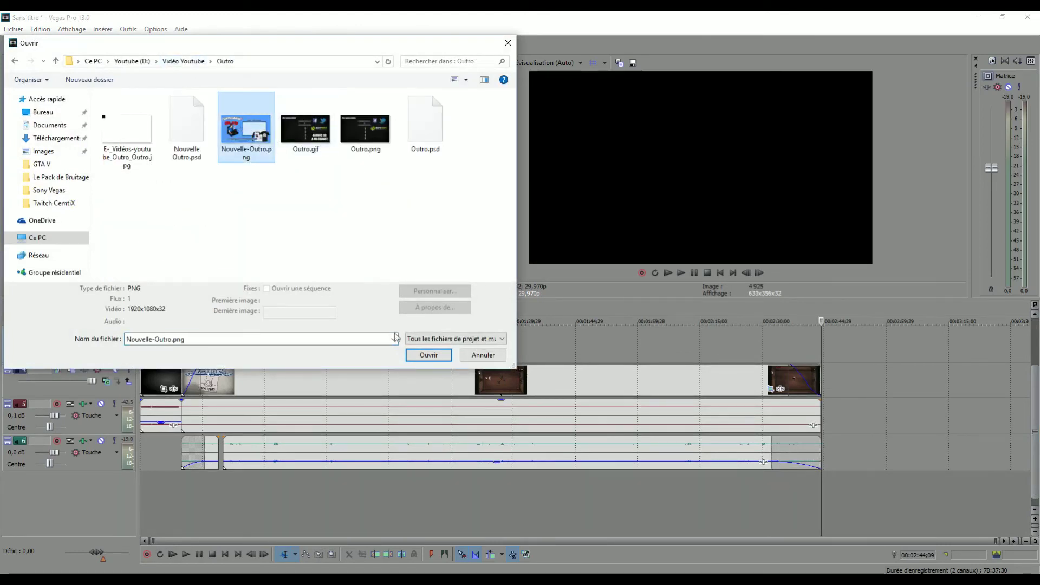
pyautogui.click(429, 352)
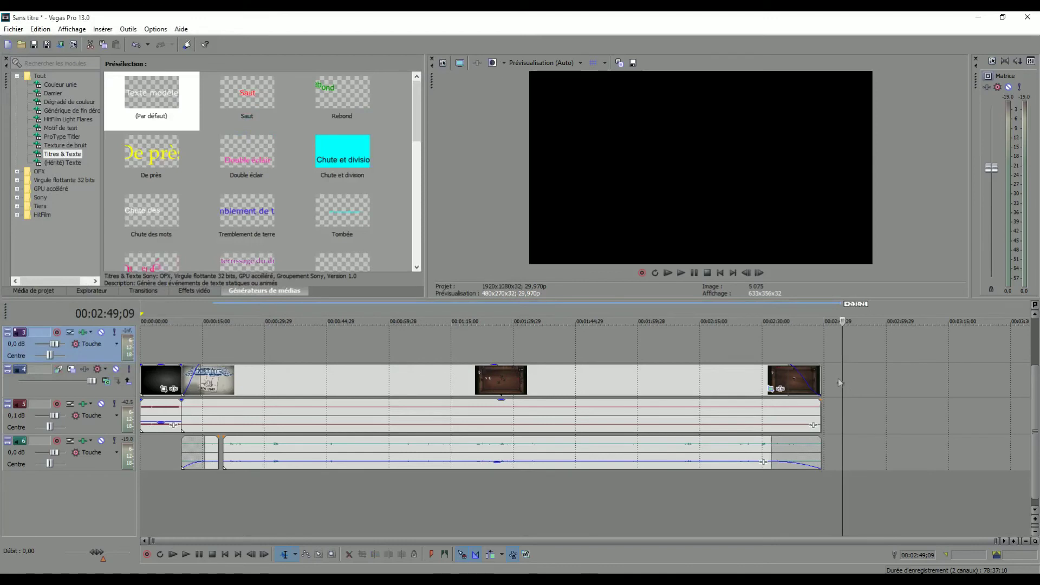
# Lengthen the outro image event on track 2 to about 18 seconds and return the playhead to its start at 00:02:44;09
pyautogui.scroll(2, 839, 383)
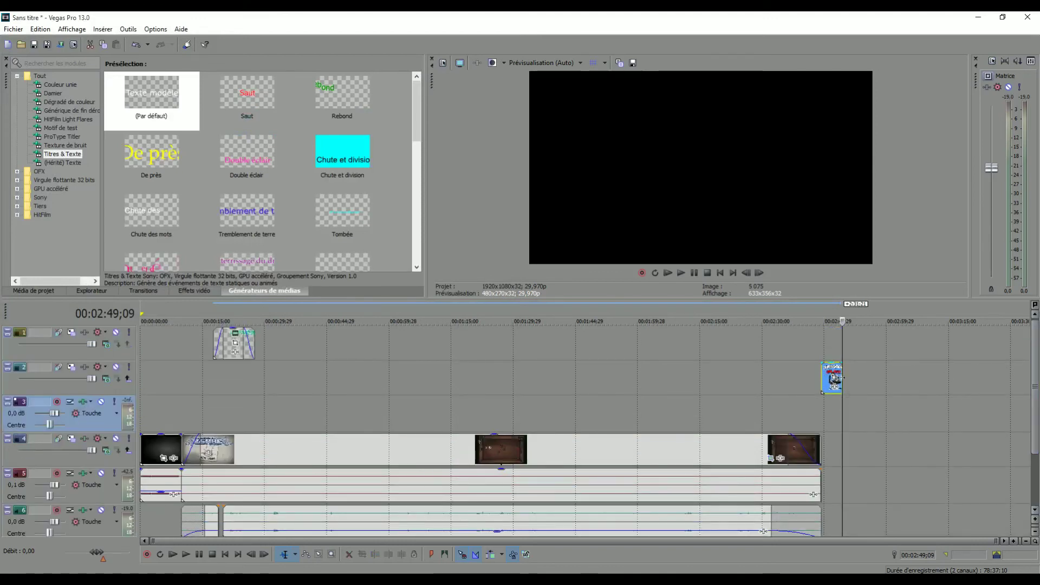
pyautogui.moveTo(841, 379); pyautogui.dragTo(896, 379)
pyautogui.click(819, 383)
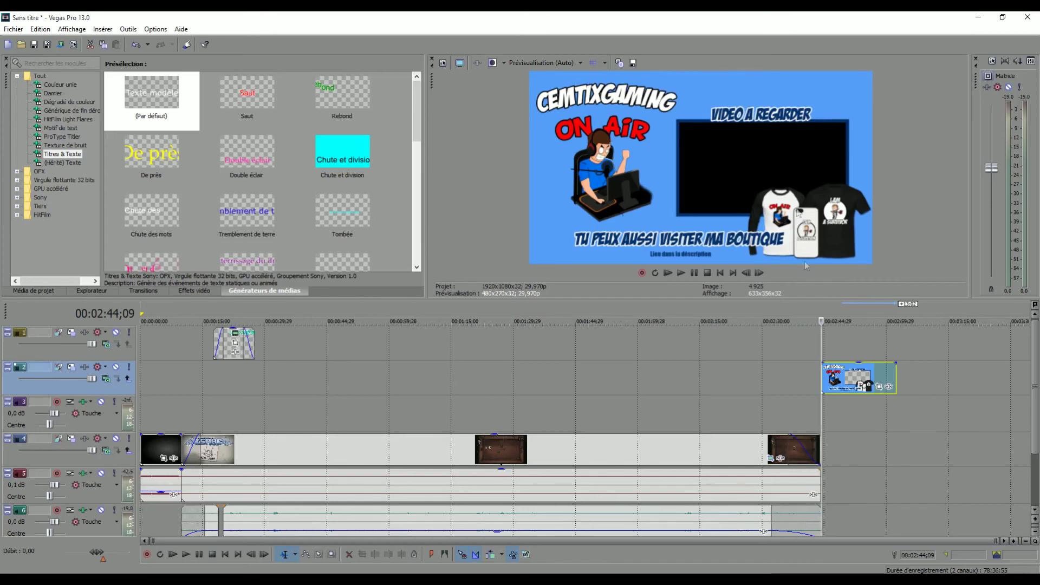
# Extend the gameplay event on track 4 to the end of the outro image and split it at 00:02:44;09
pyautogui.moveTo(818, 450); pyautogui.dragTo(896, 449)
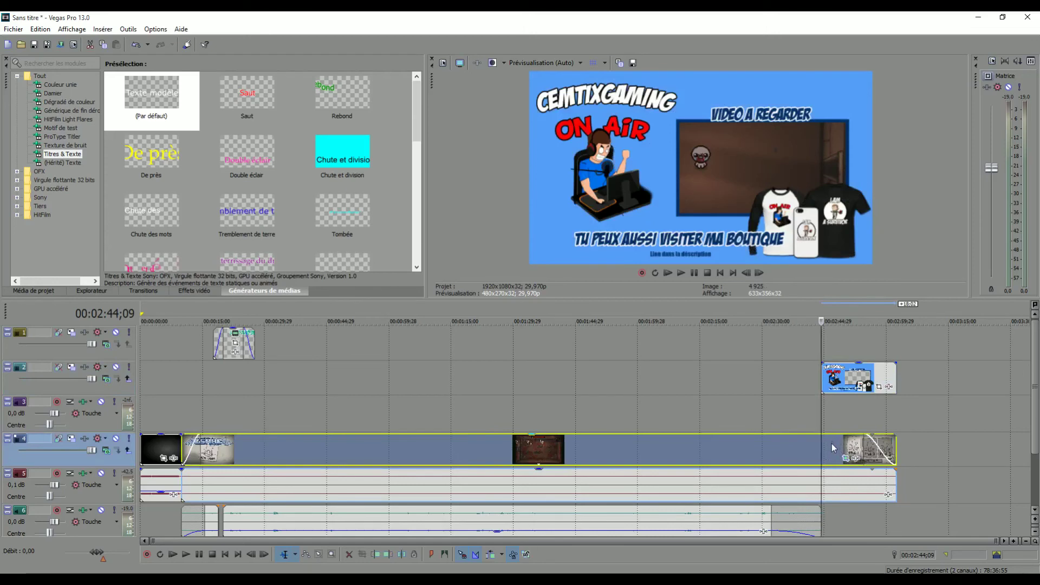
pyautogui.press('s')
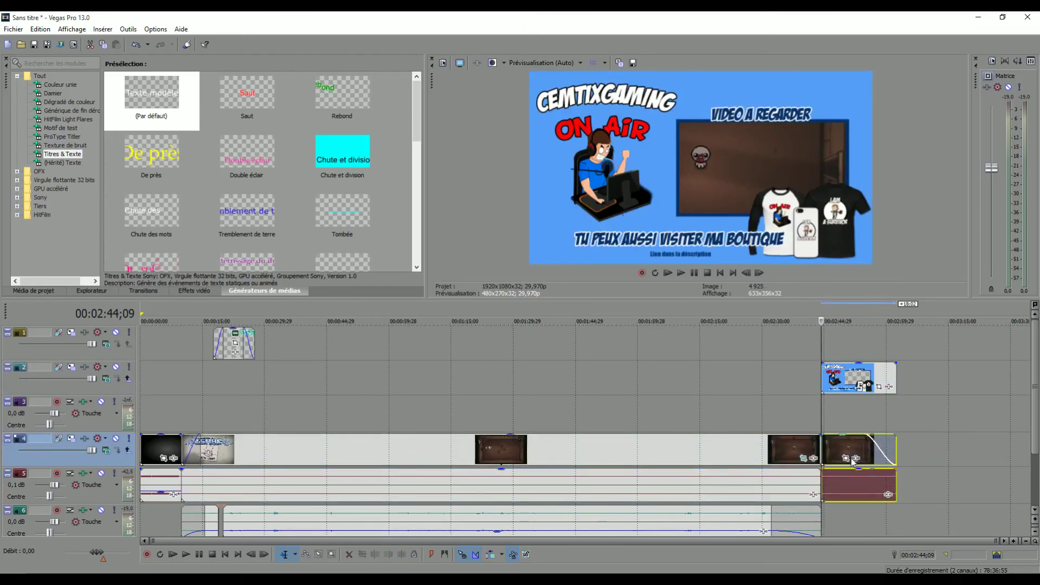
# Try to shrink the clip behind the outro with a 3 988,0 × 2 243,3 pan/crop frame centred at 980,5; 519,5
pyautogui.click(846, 457)
pyautogui.moveTo(330, 345); pyautogui.dragTo(336, 355)
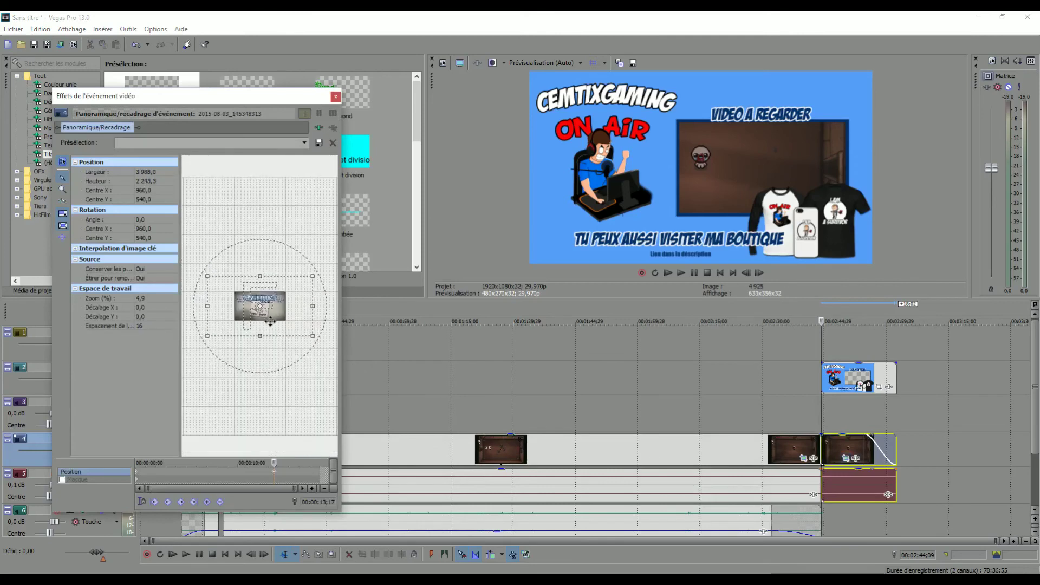
pyautogui.moveTo(295, 326); pyautogui.dragTo(294, 323)
pyautogui.click(829, 431)
pyautogui.press('space')
pyautogui.moveTo(279, 323); pyautogui.dragTo(281, 324)
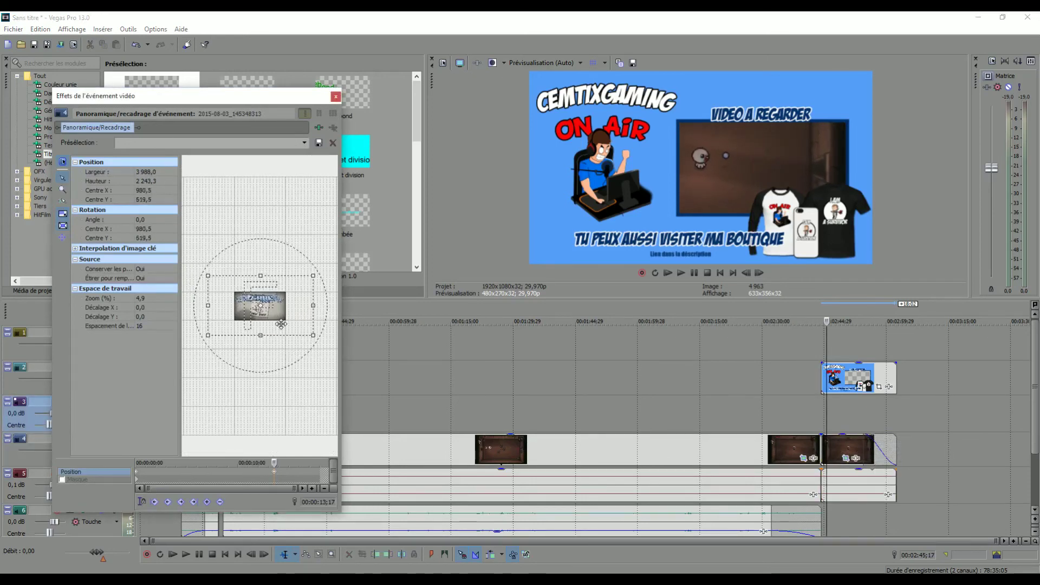
# Delete the pan/crop keyframe at 00:00:13;17 and go to the keyframe at 00:00:00;00
pyautogui.click(276, 475)
pyautogui.press('Delete')
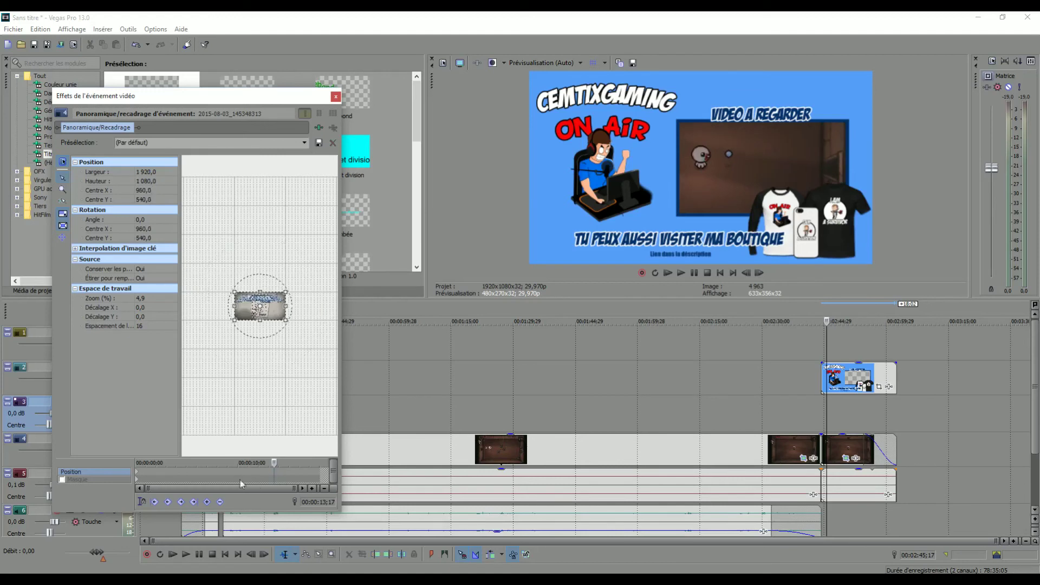
pyautogui.click(139, 476)
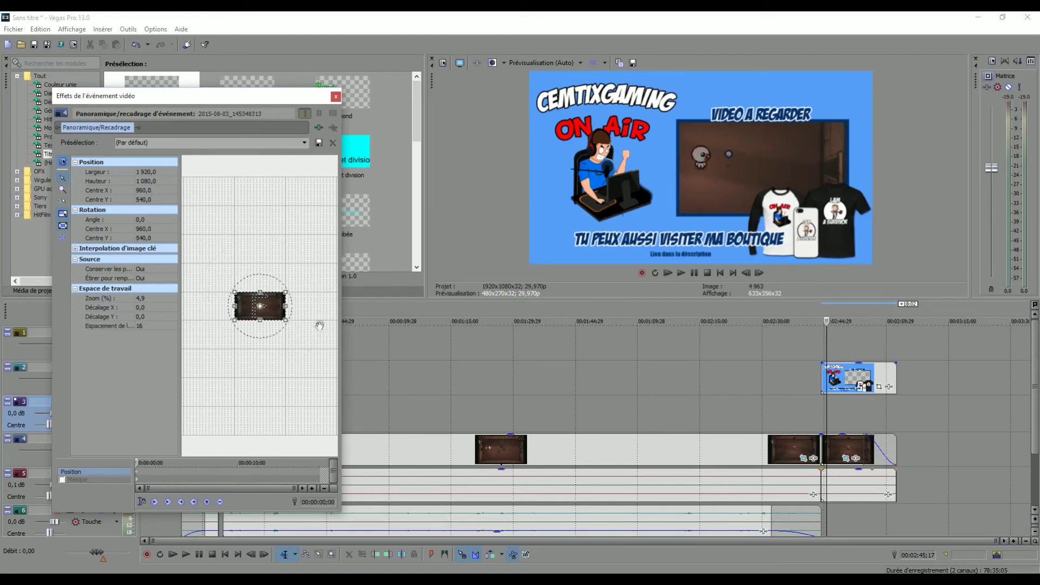
# Shrink the gameplay clip into the outro's video frame with a 3 402,0 × 1 913,6 pan/crop frame centred at 305,4; 540,0
pyautogui.moveTo(286, 321)
pyautogui.mouseDown()
pyautogui.moveTo(304, 352)
pyautogui.moveTo(248, 325)
pyautogui.moveTo(288, 335)
pyautogui.moveTo(274, 314)
pyautogui.mouseUp()
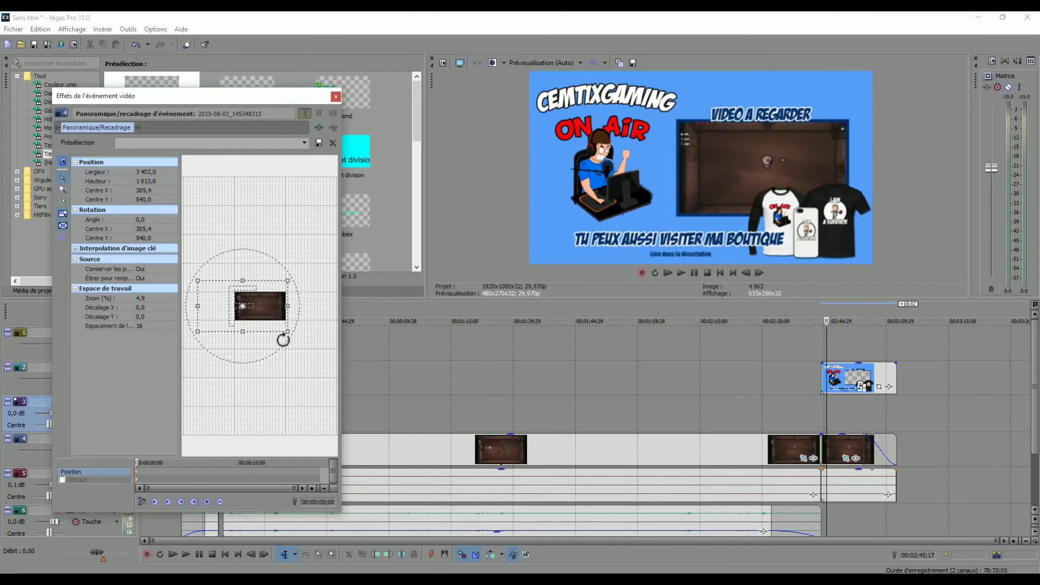
pyautogui.click(336, 97)
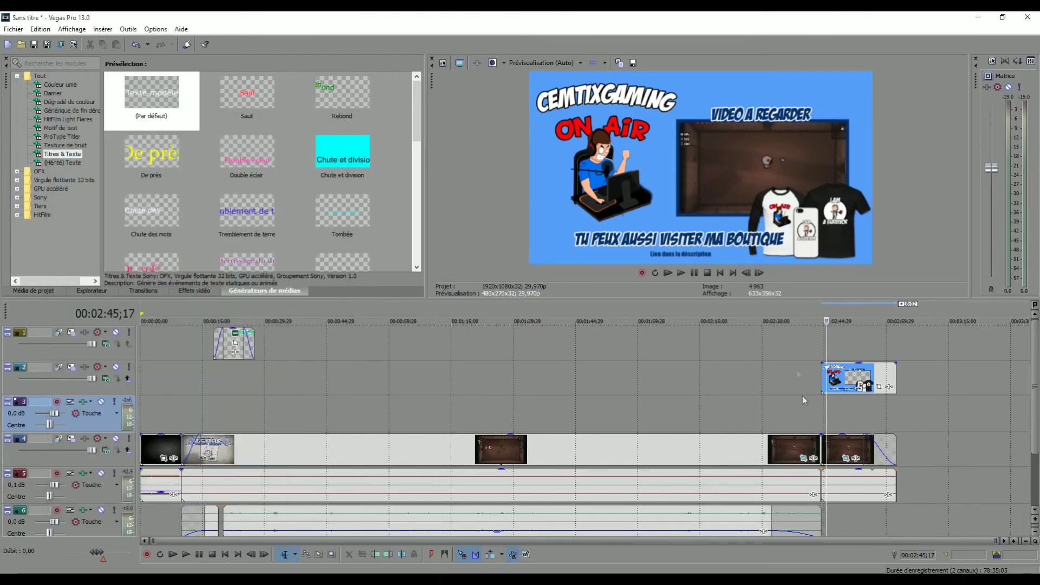
# Play the outro from its start at 00:02:44;09 to check the framed video, and pause the playback
pyautogui.click(820, 421)
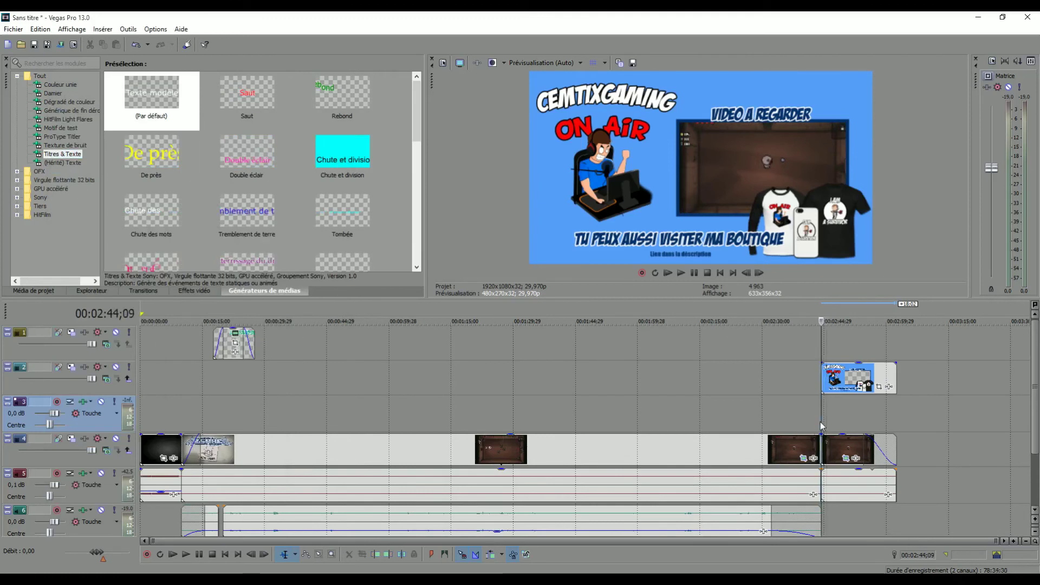
pyautogui.click(680, 272)
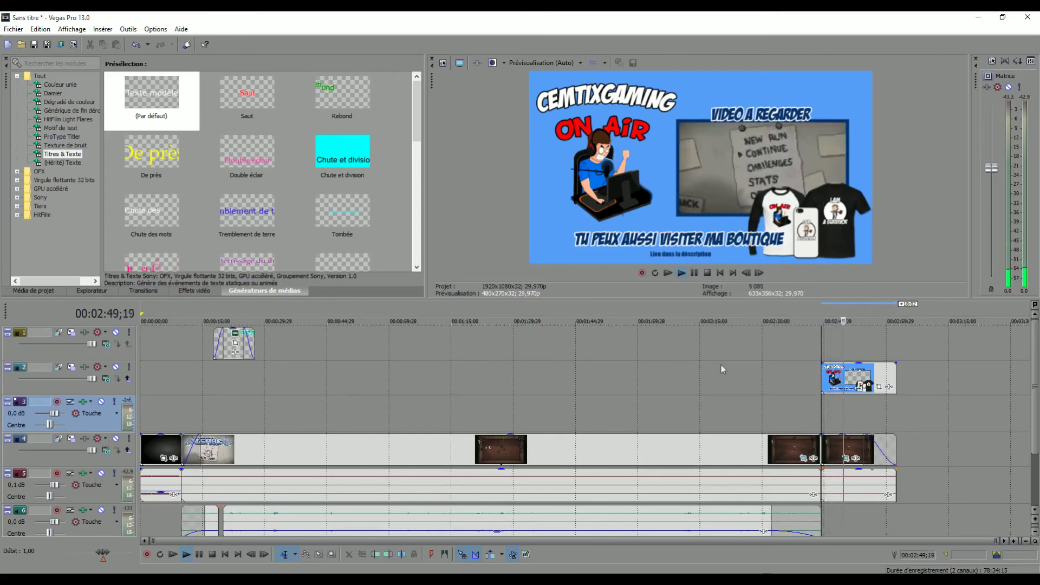
pyautogui.click(692, 274)
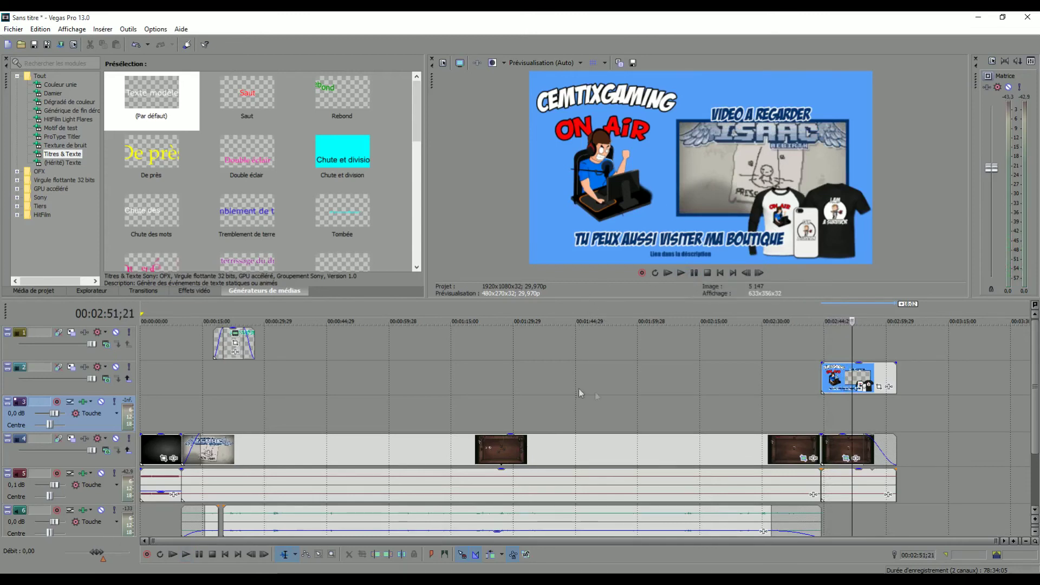
# Select the whole montage on the timeline, from 00:00:00;00 to the end of the outro at 00:03:02;13, as the render region
pyautogui.scroll(-2, 1035, 373)
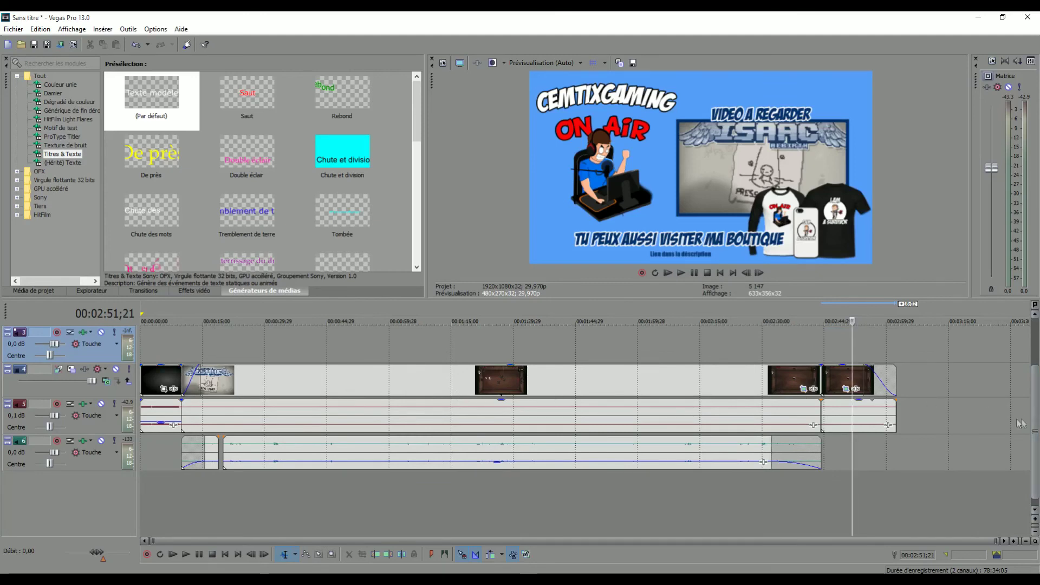
pyautogui.scroll(2, 360, 365)
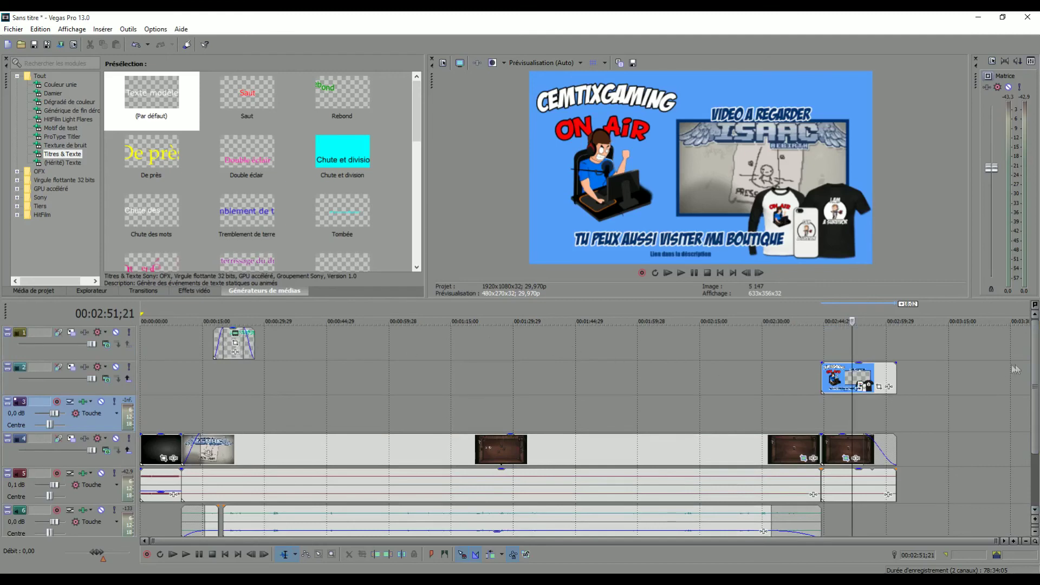
pyautogui.scroll(-1, 1017, 370)
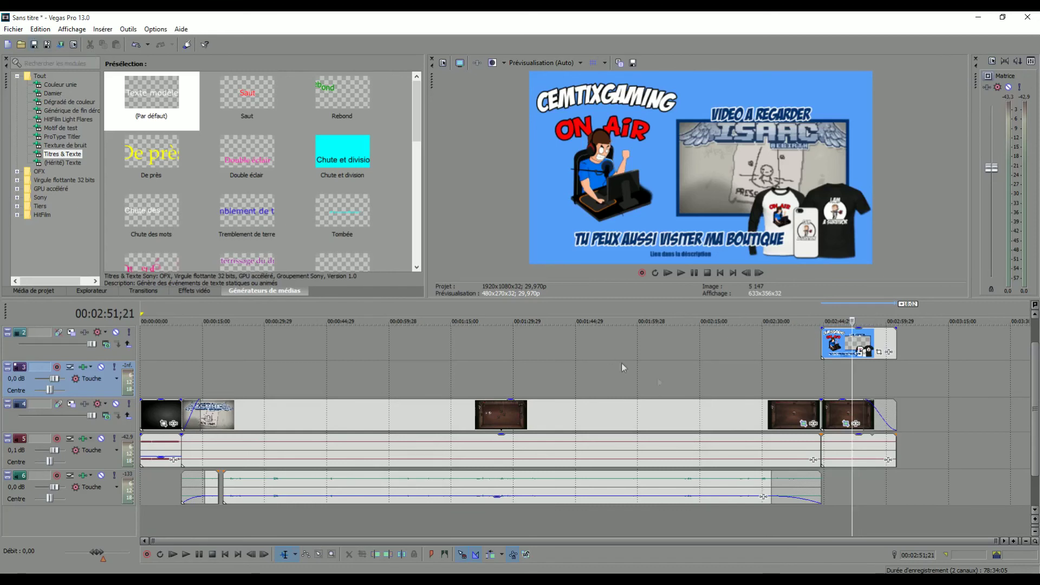
pyautogui.moveTo(897, 522); pyautogui.dragTo(135, 437)
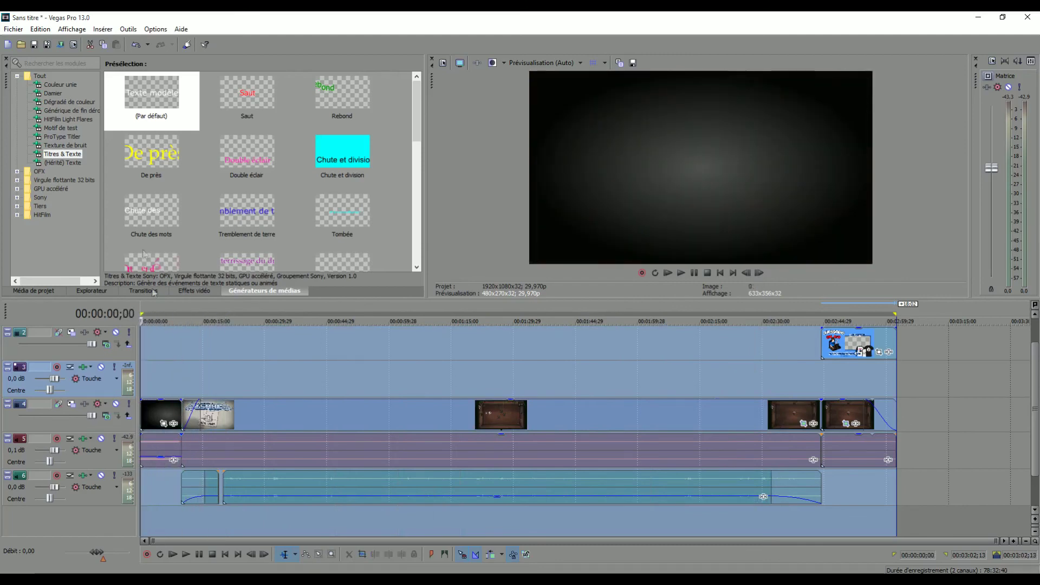
# Start rendering the project to a file and name the output "Tuto sony vegas"
pyautogui.click(13, 29)
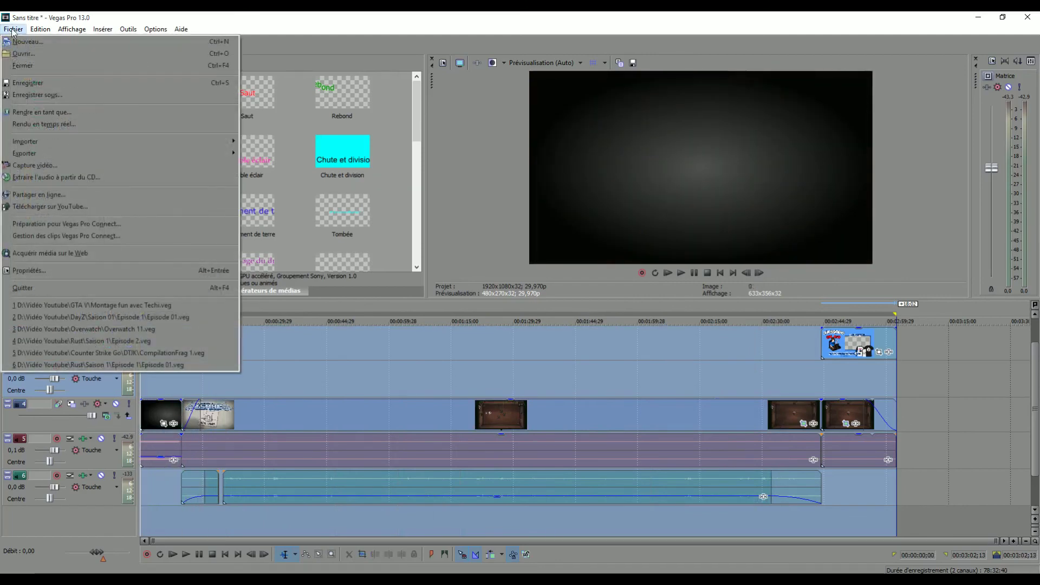
pyautogui.click(80, 112)
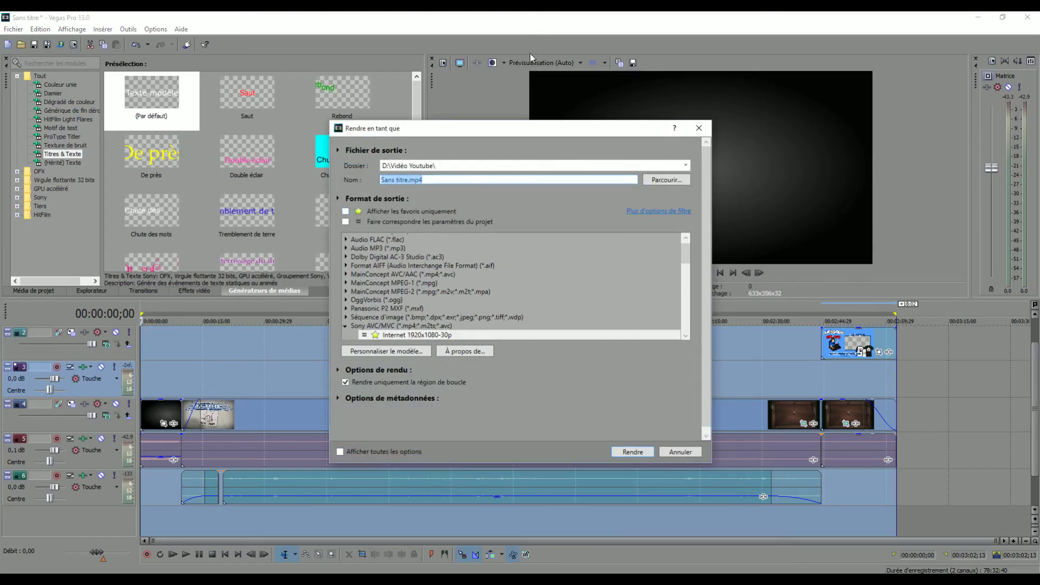
pyautogui.write('Tuto sony vegas')
pyautogui.scroll(-1, 457, 288)
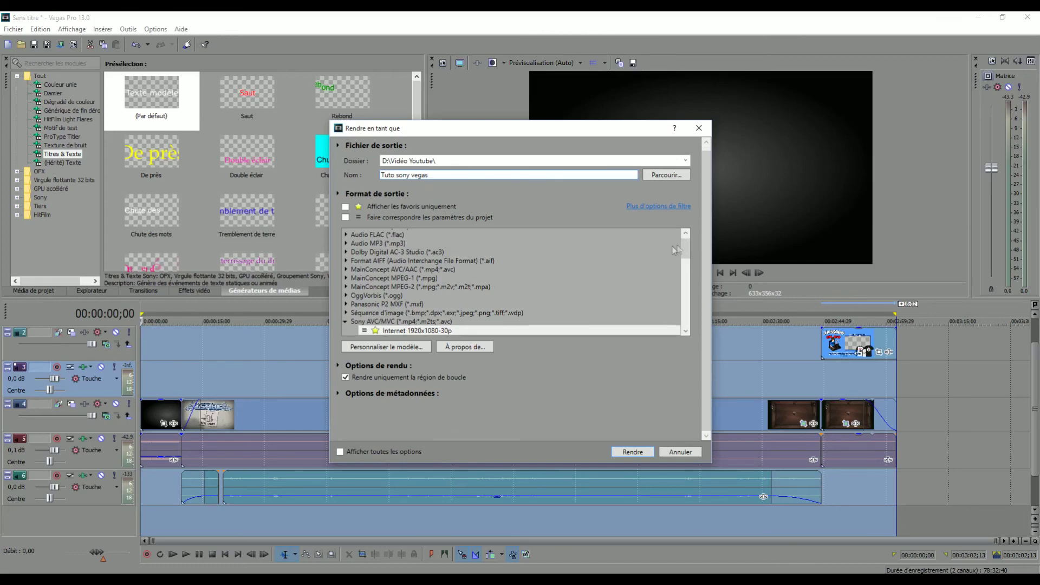
# Choose the Internet 1920x1080-30p template under Sony AVC/MVC as the output format, and cancel the render
pyautogui.scroll(-5, 680, 244)
pyautogui.scroll(6, 680, 238)
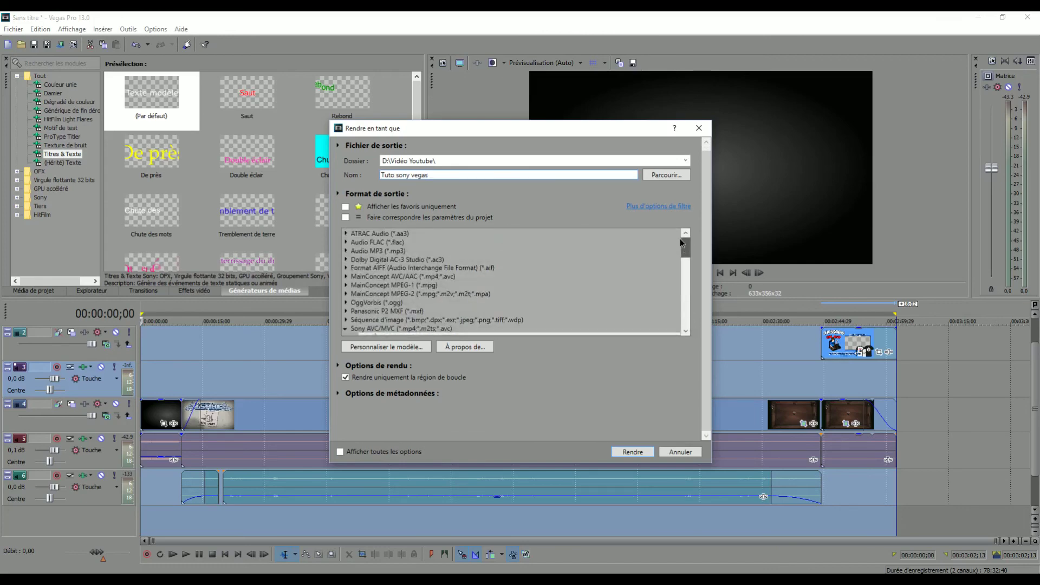
pyautogui.scroll(-1, 680, 241)
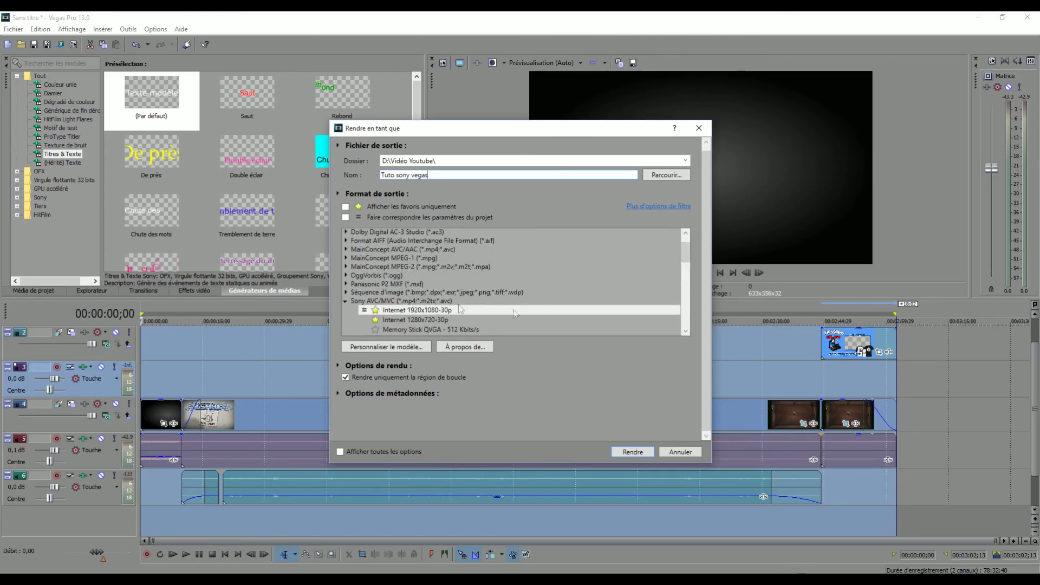
pyautogui.scroll(-1, 685, 261)
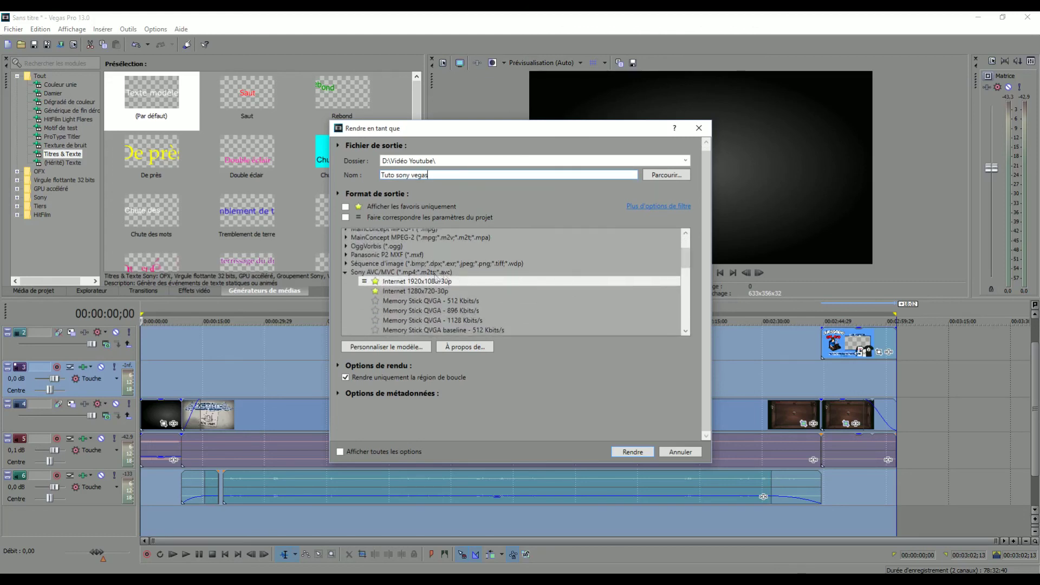
pyautogui.click(375, 282)
pyautogui.moveTo(684, 265)
pyautogui.mouseDown()
pyautogui.moveTo(685, 314)
pyautogui.moveTo(682, 264)
pyautogui.mouseUp()
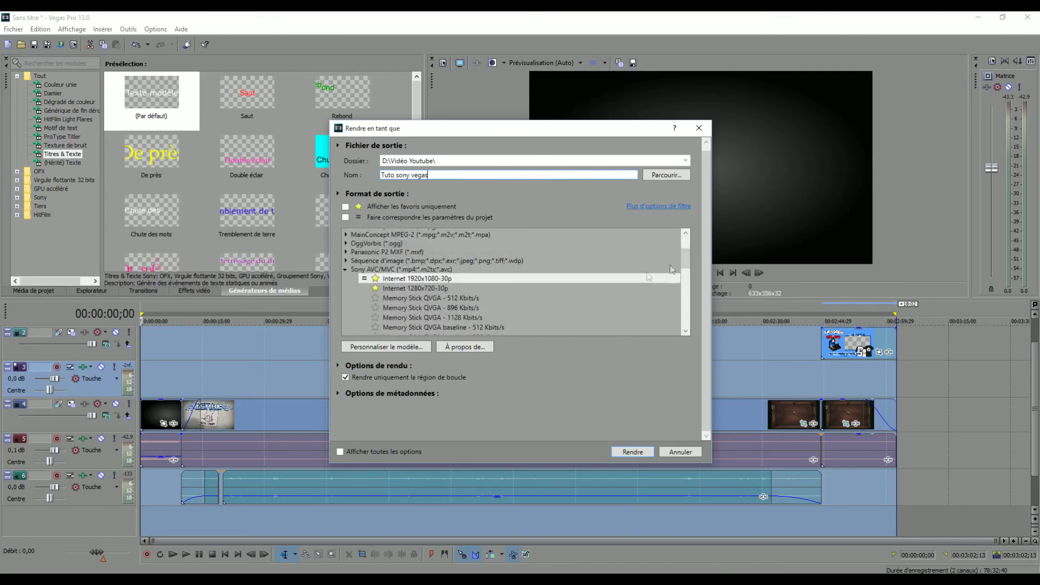
pyautogui.click(374, 288)
pyautogui.click(456, 278)
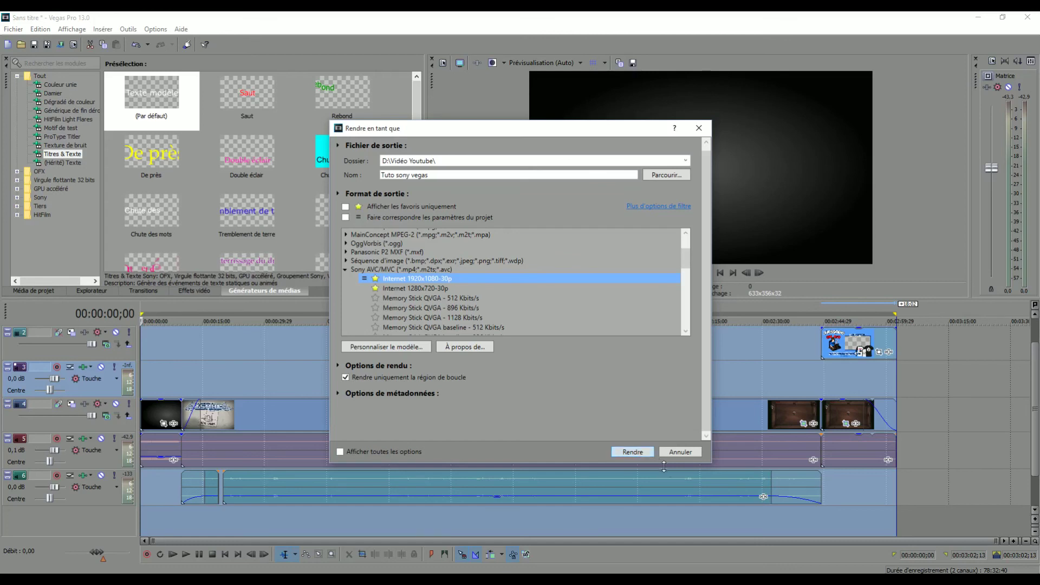
pyautogui.click(680, 452)
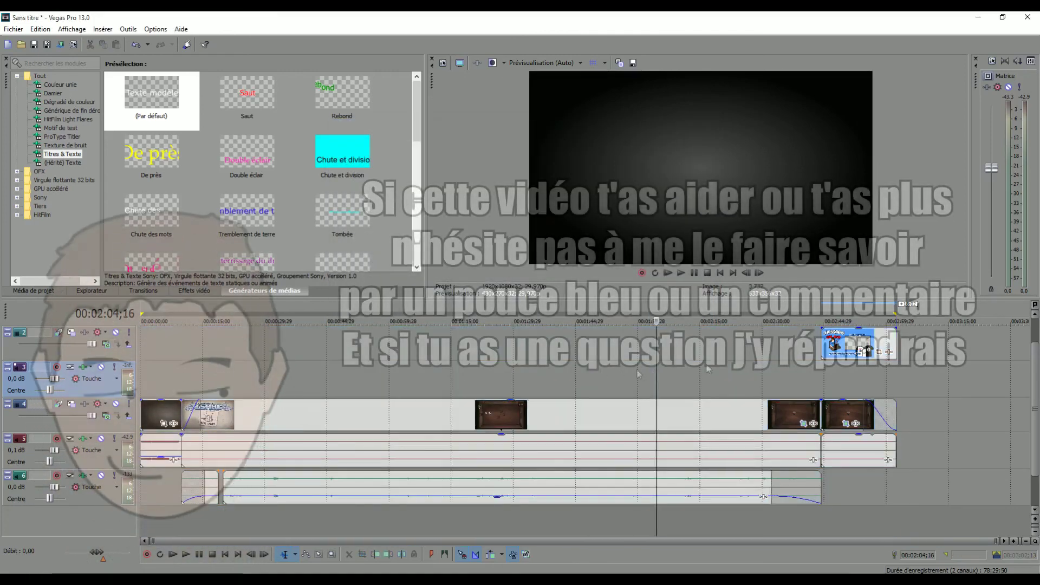
pyautogui.click(558, 395)
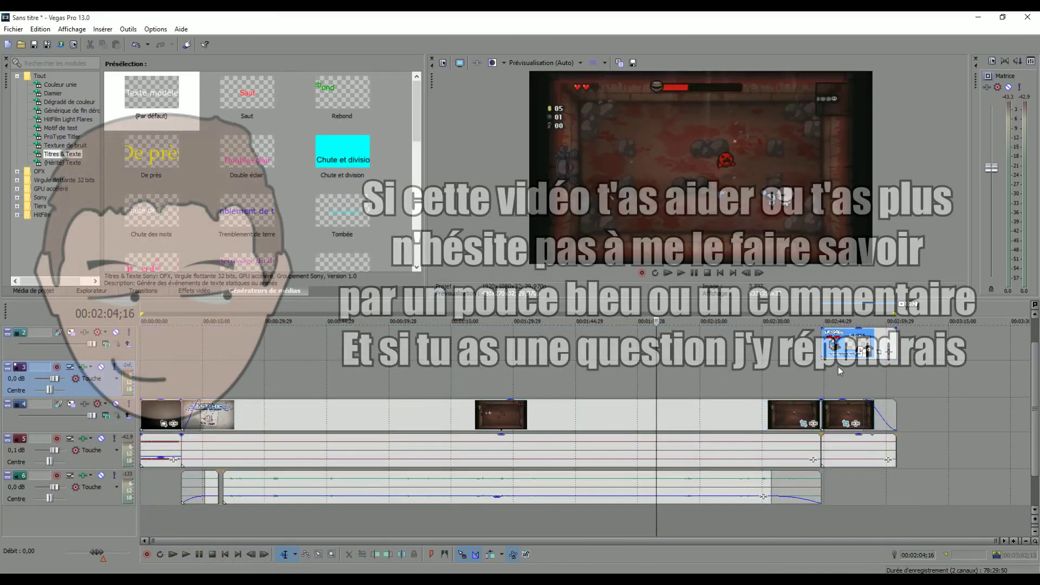